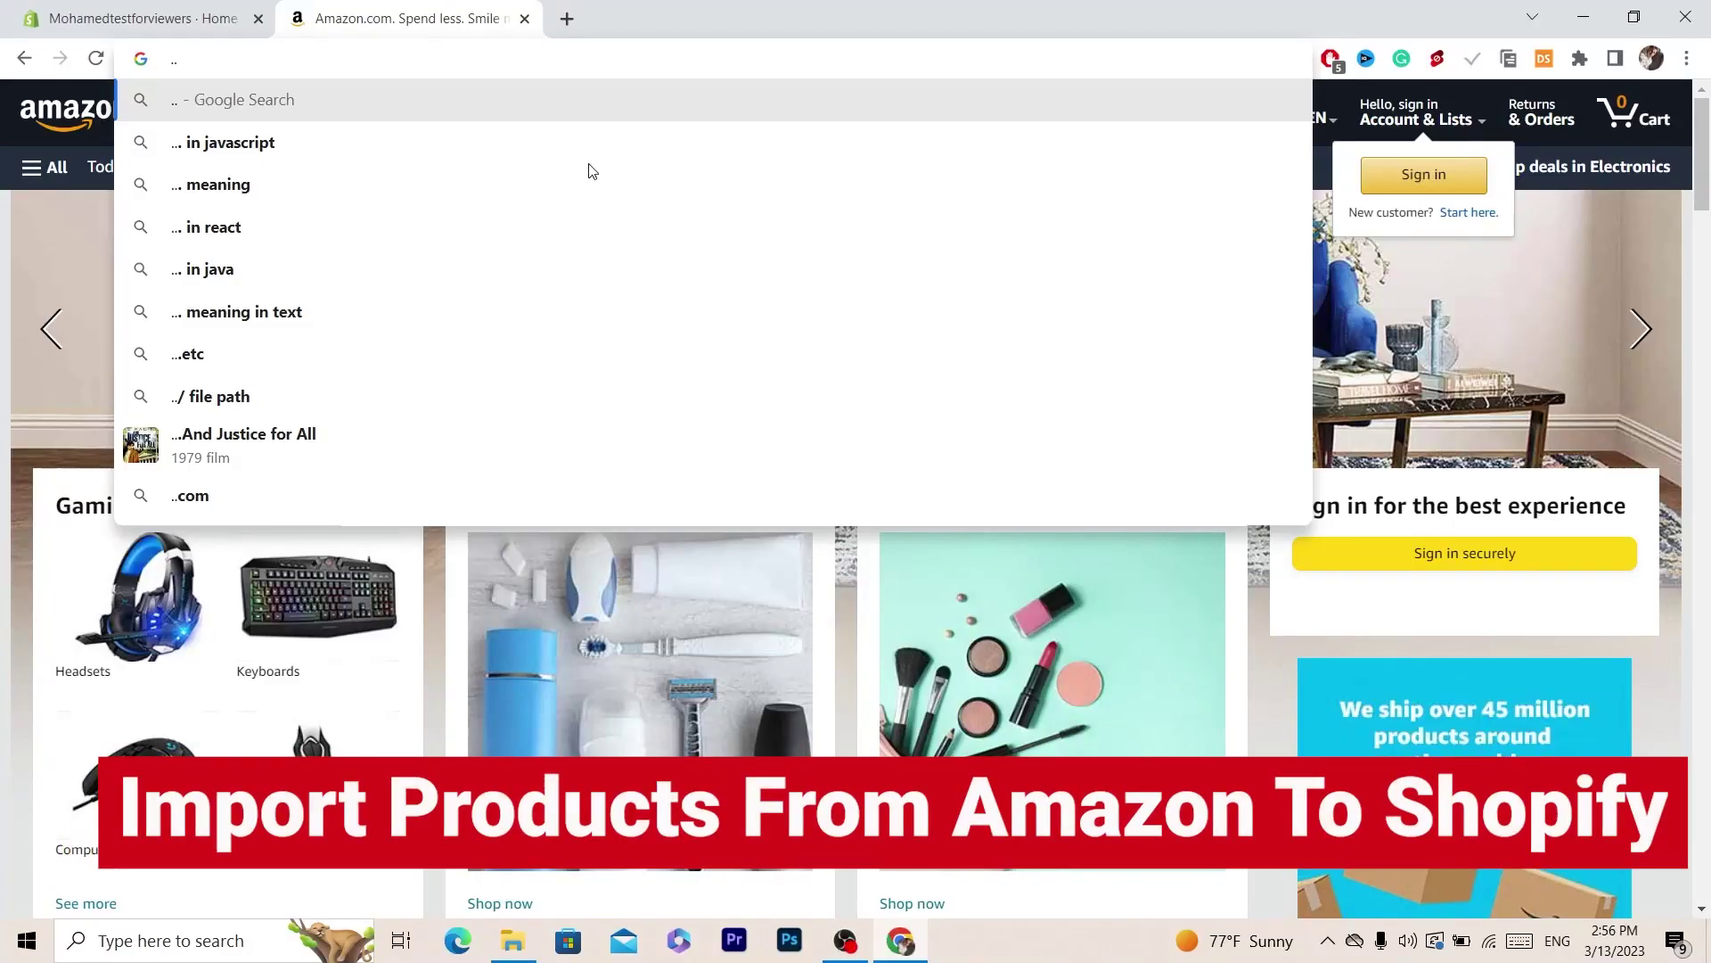
Scroll down and back up the Amazon home page's product rows, then return to the Shopify admin
{"action": "left_click", "coordinate": [820, 619]}
{"action": "left_click_drag", "start_coordinate": [1704, 183], "coordinate": [1708, 677]}
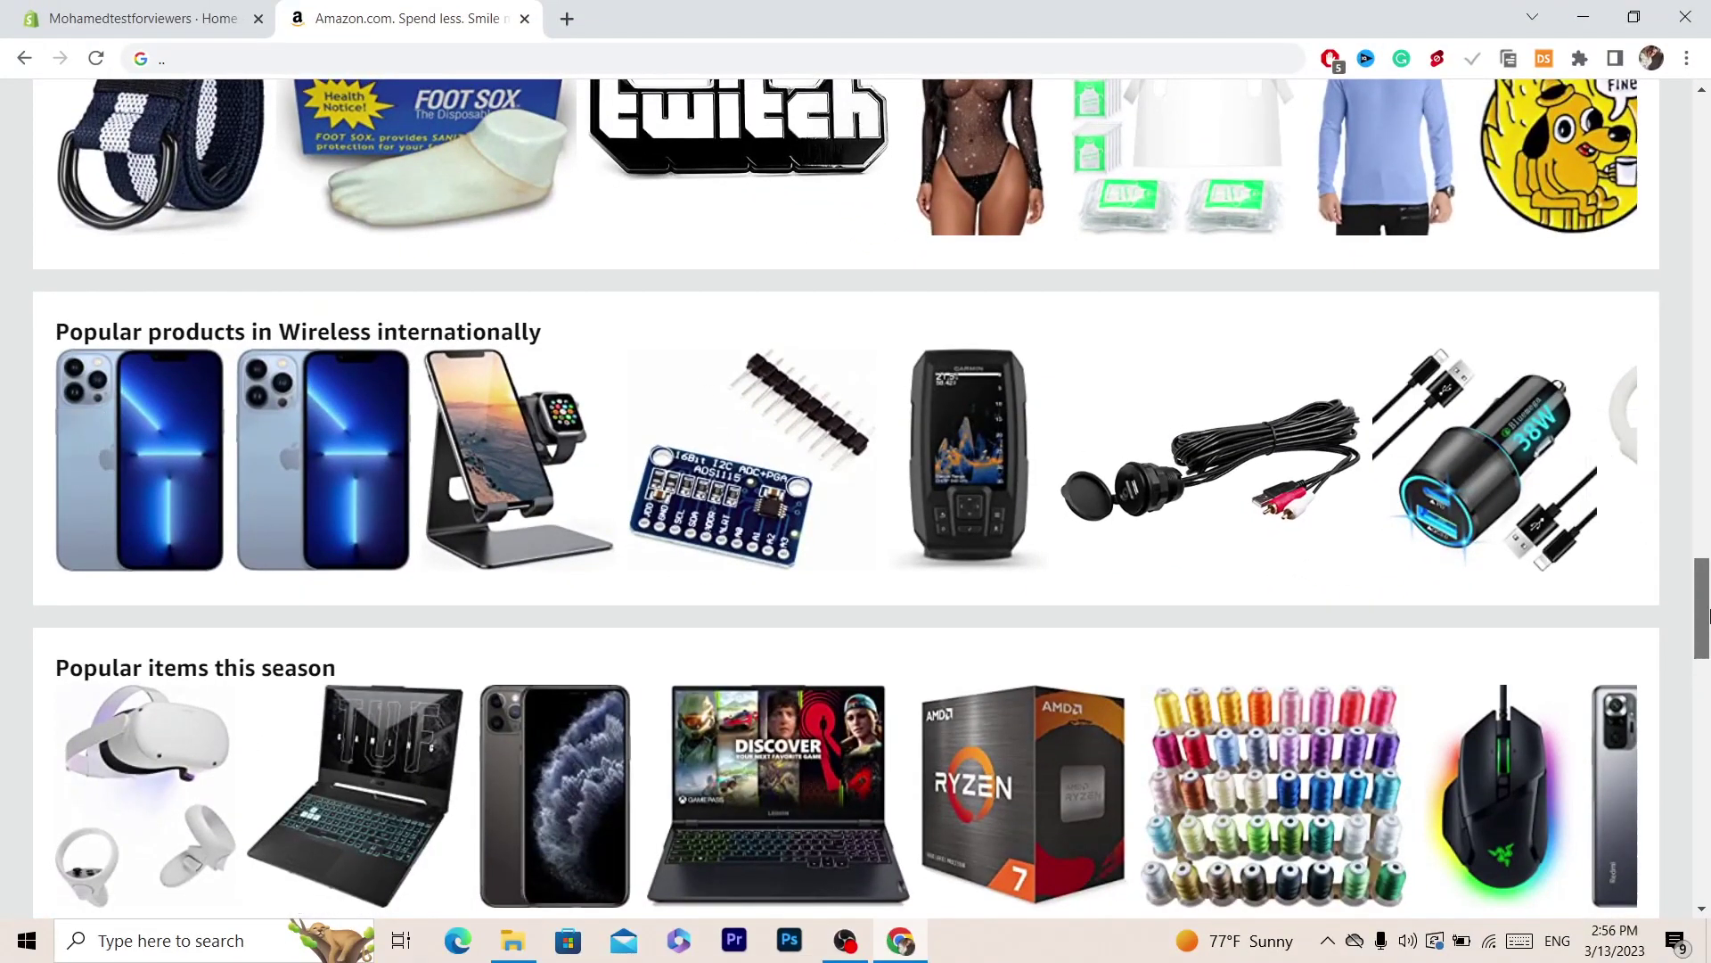
{"action": "left_click_drag", "start_coordinate": [1708, 615], "coordinate": [1708, 154]}
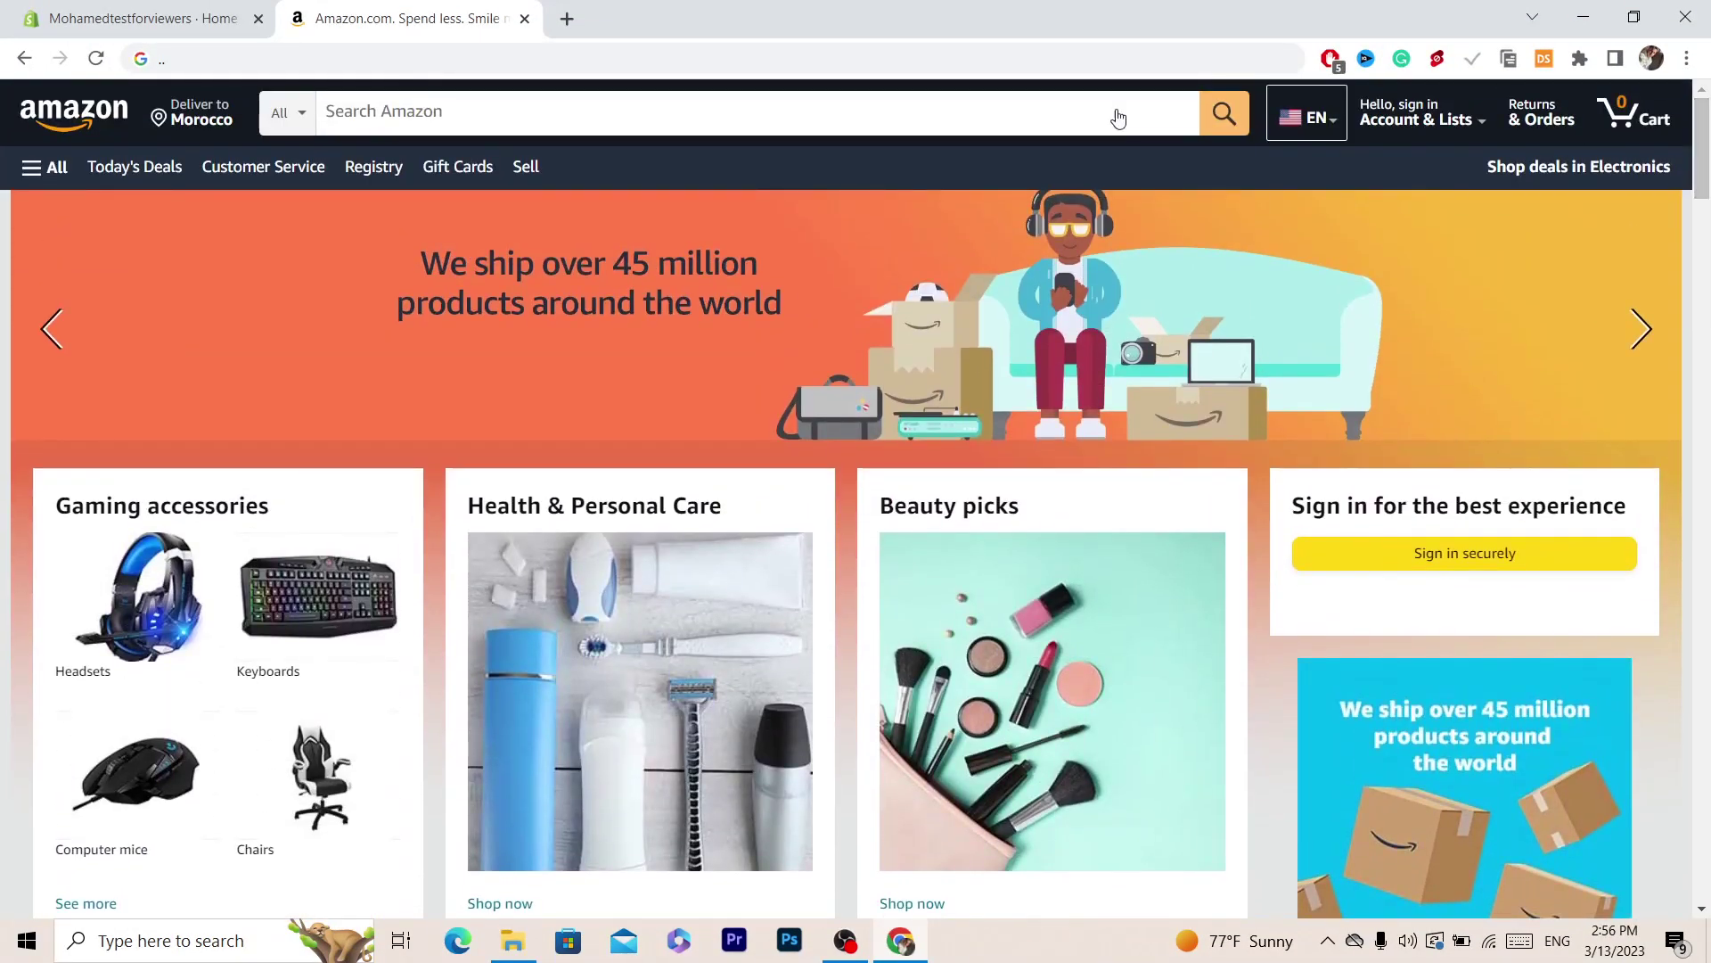
{"action": "left_click", "coordinate": [92, 7]}
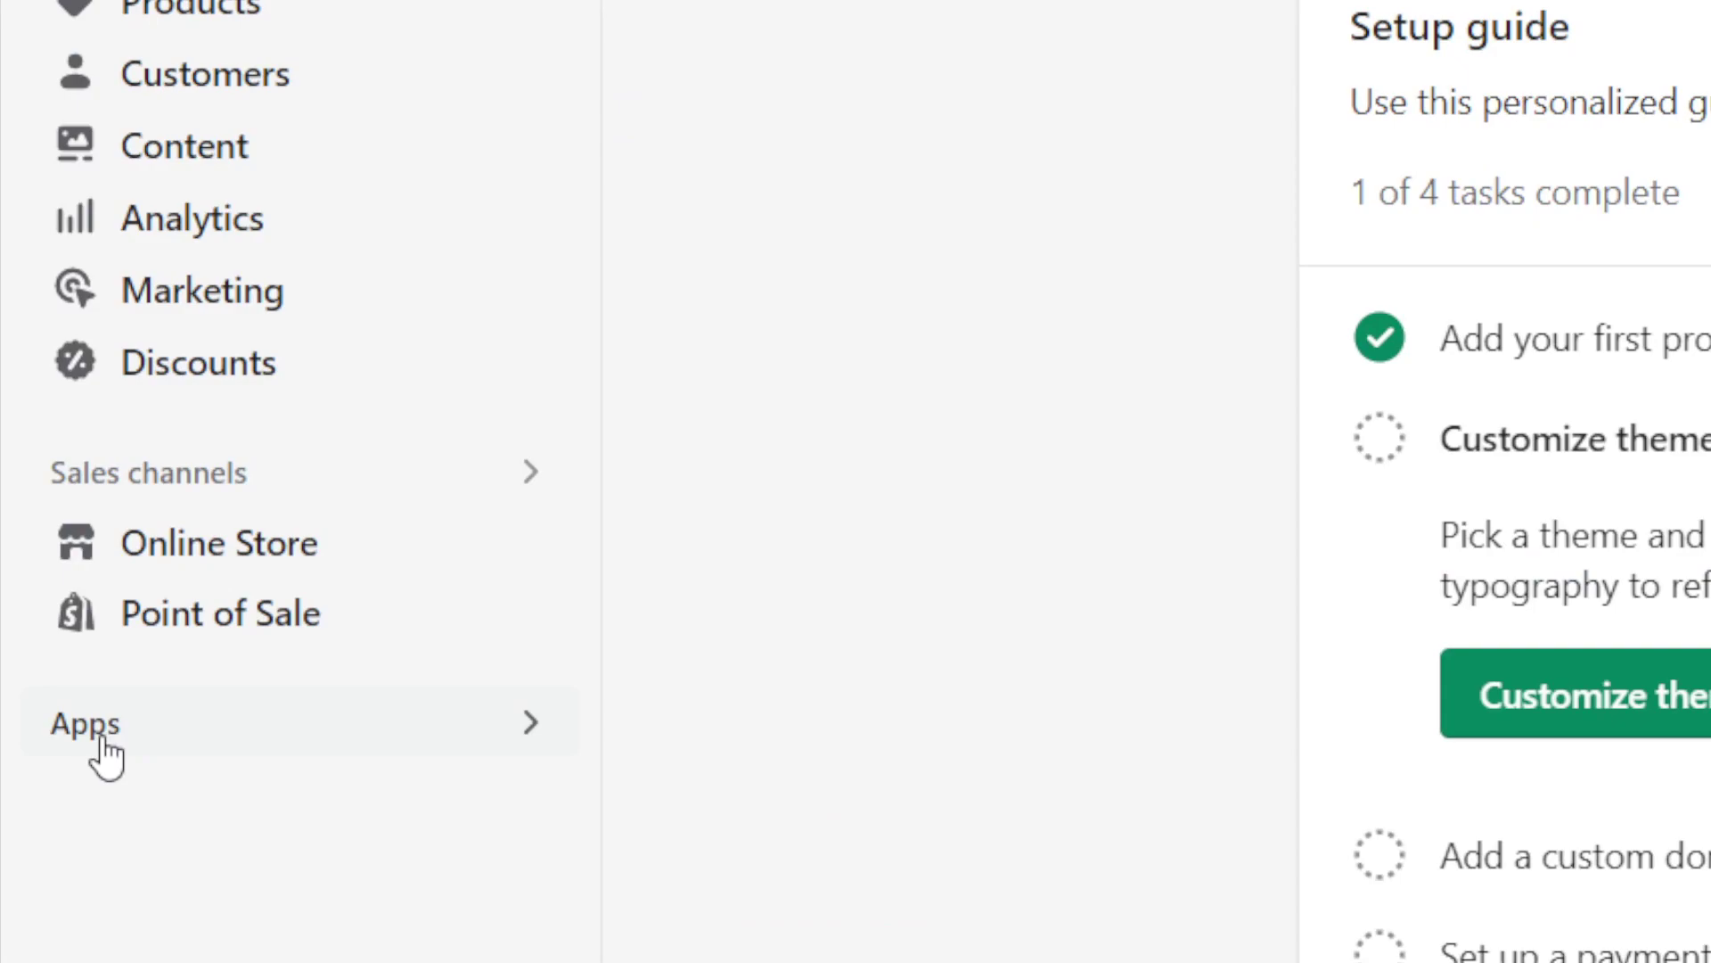
Search the Shopify App Store for 'AmaZone DropShipper + Walmart'
{"action": "left_click", "coordinate": [100, 738]}
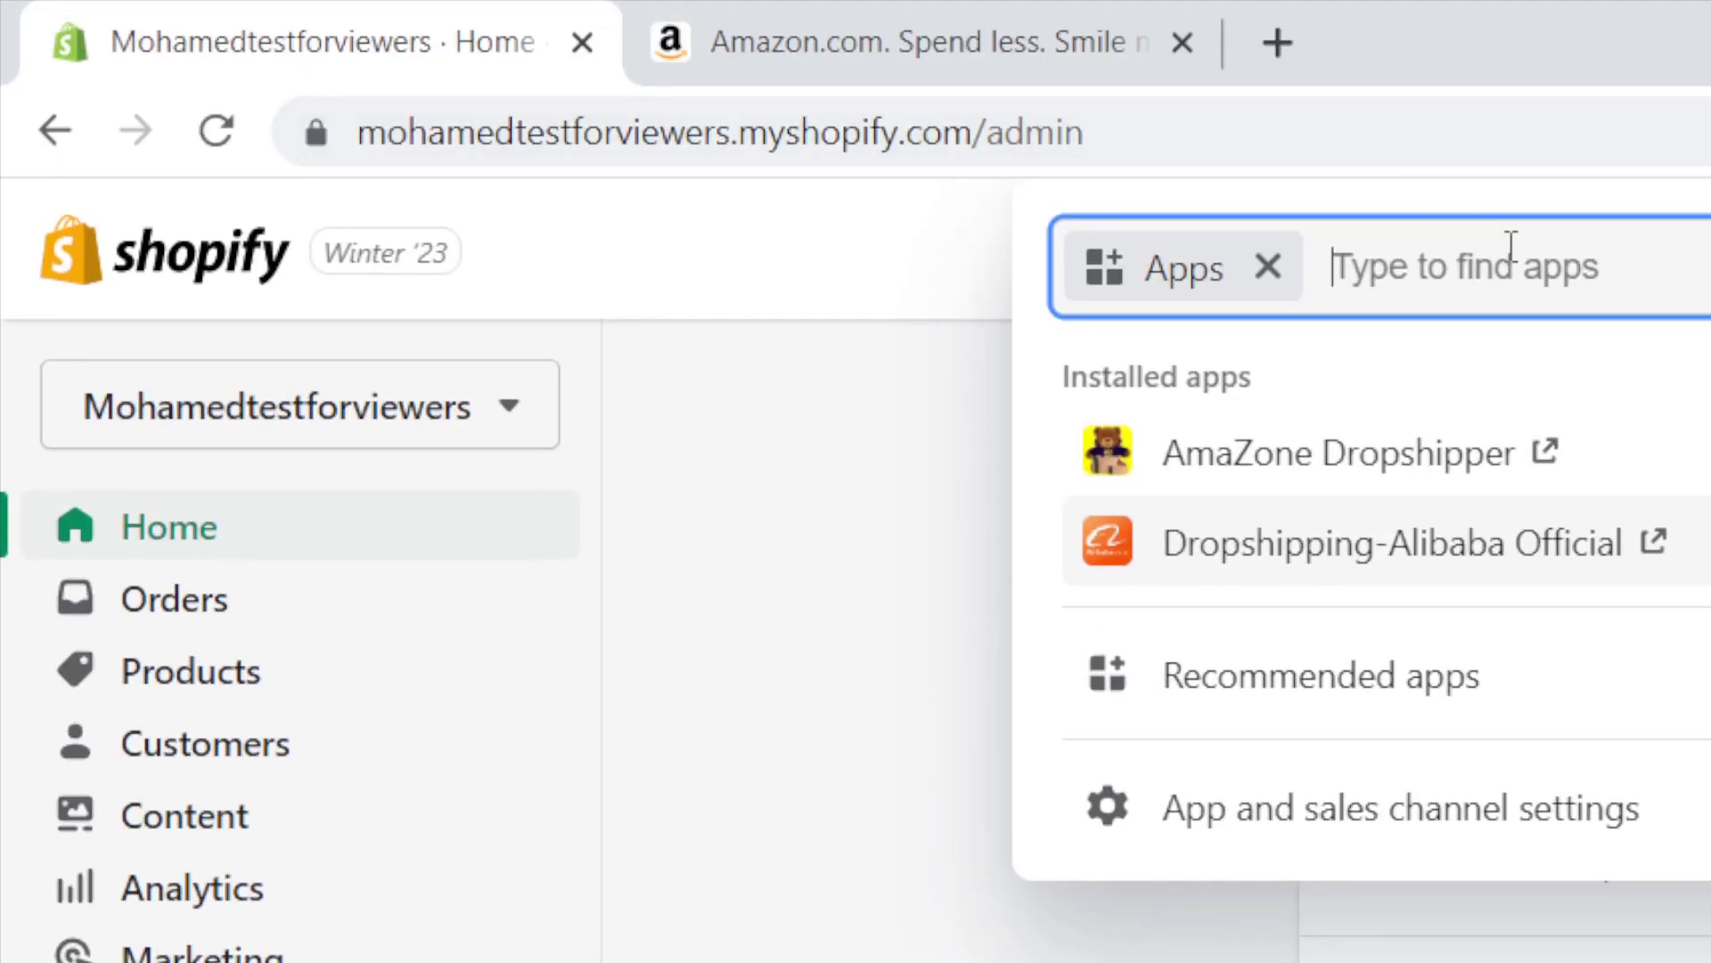
{"action": "key", "text": "ctrl+v"}
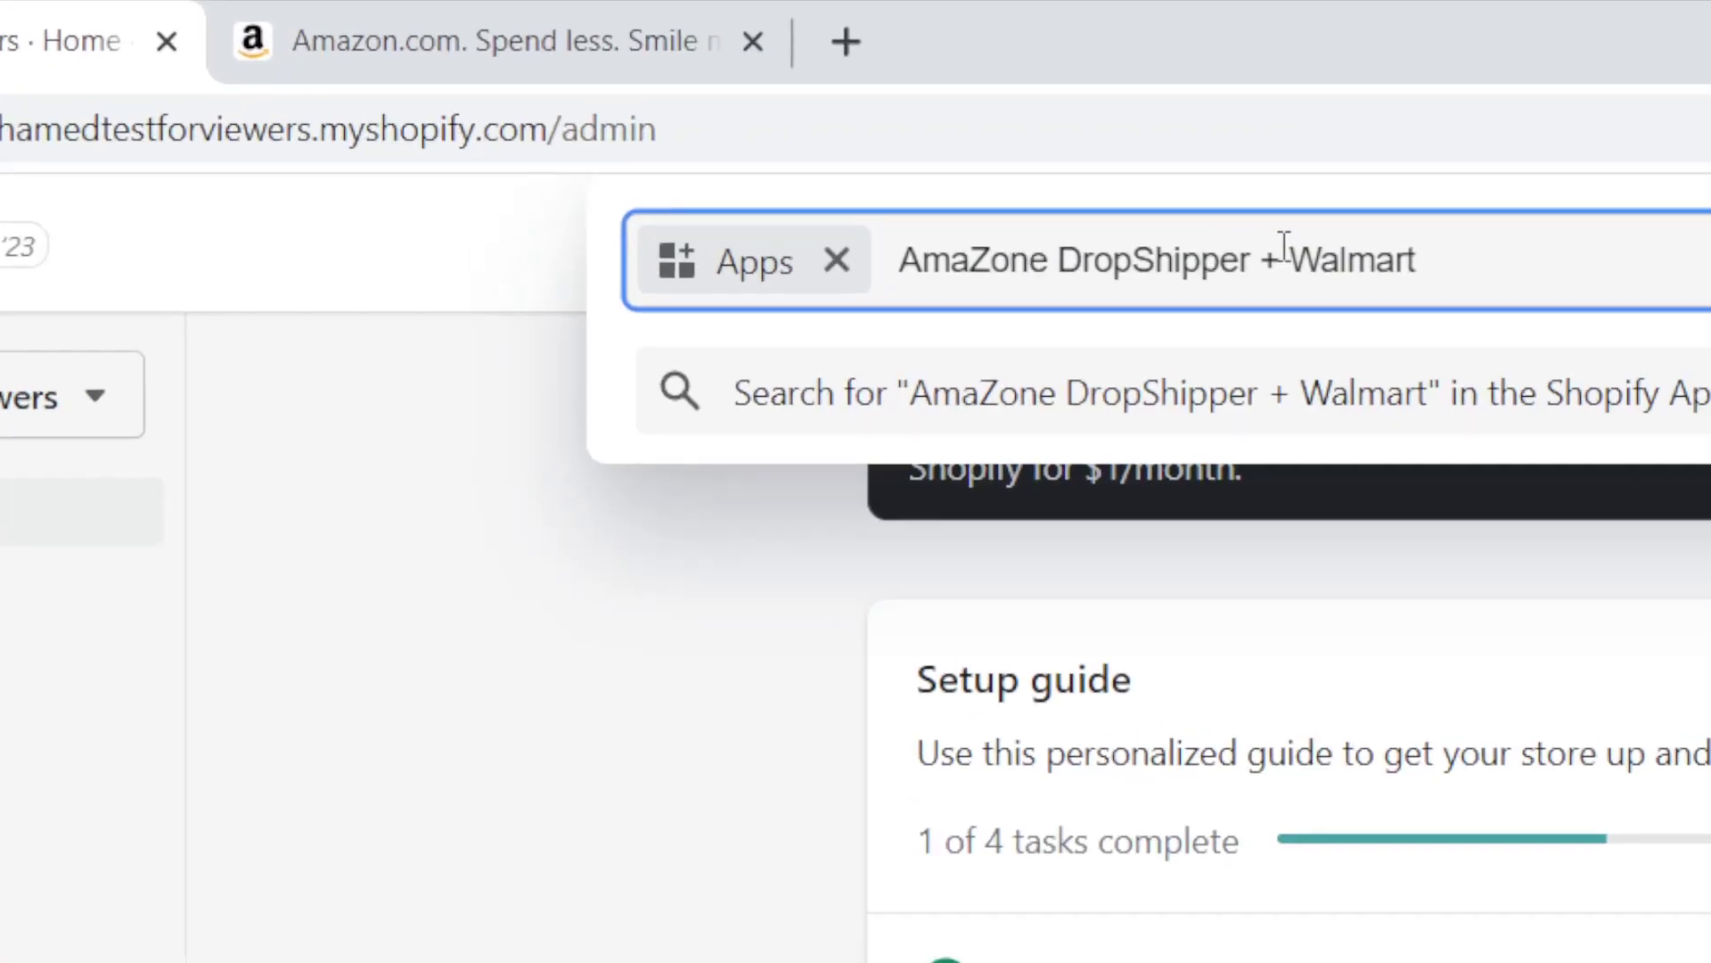
{"action": "left_click_drag", "start_coordinate": [920, 108], "coordinate": [608, 115]}
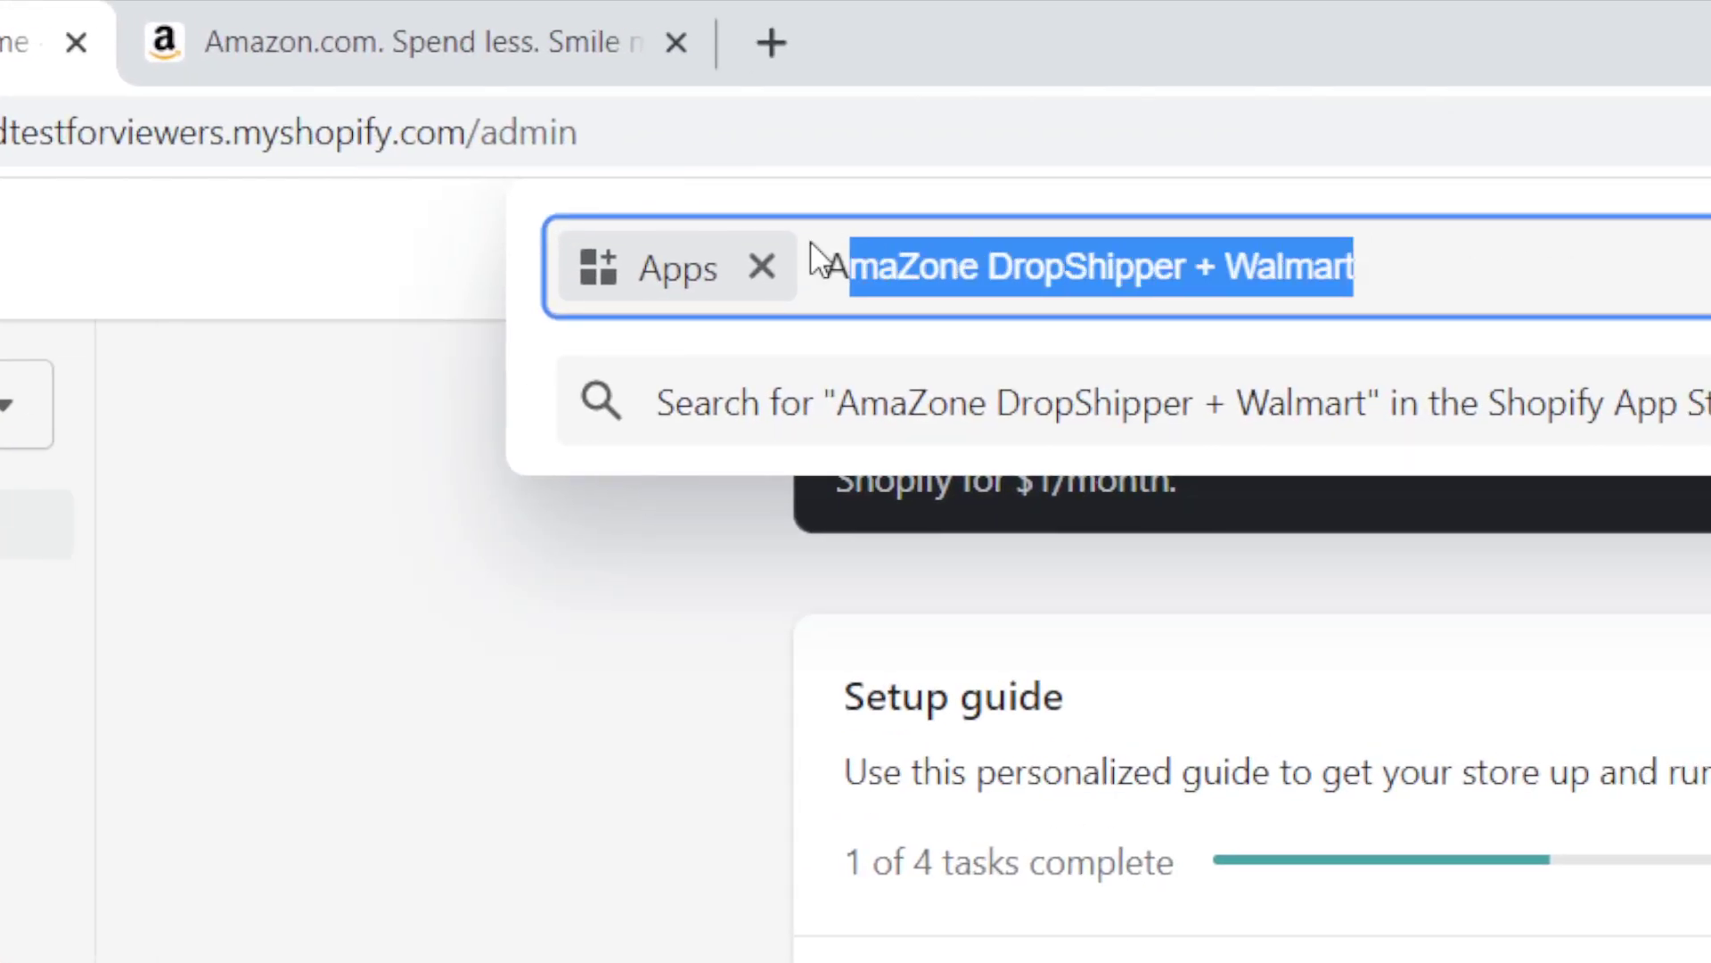
{"action": "triple_click", "coordinate": [1421, 264]}
{"action": "left_click", "coordinate": [1381, 268]}
{"action": "key", "text": "Return"}
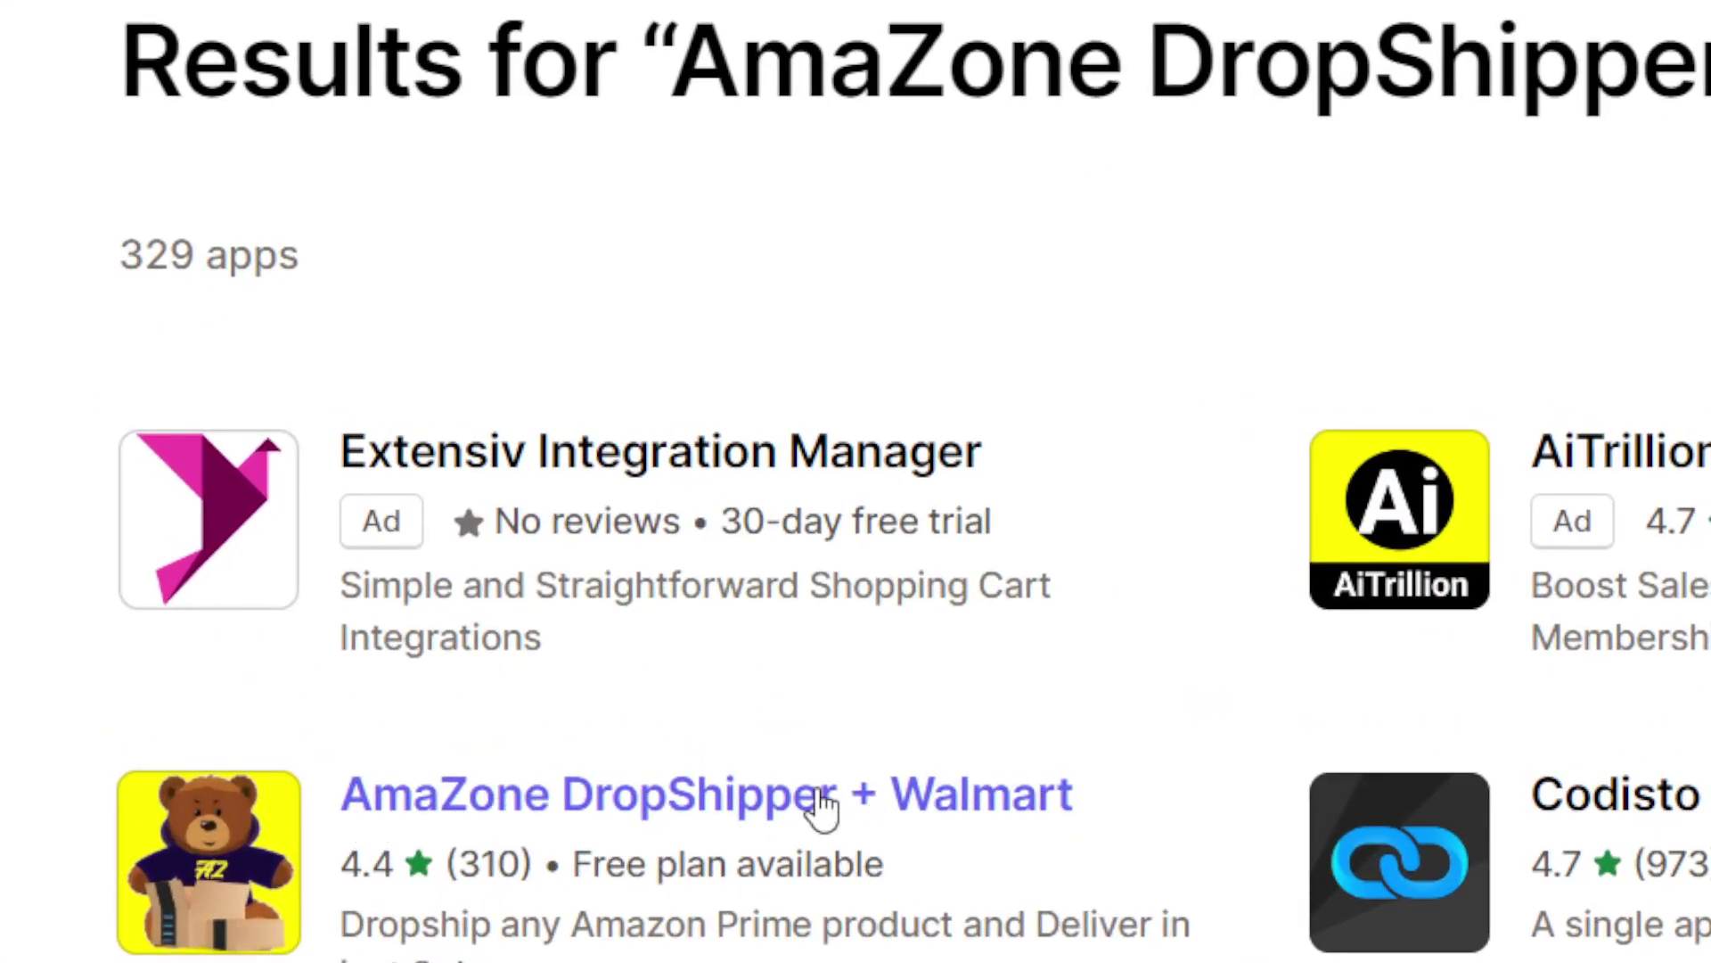
View the AmaZone DropShipper + Walmart app listing, then open the store admin's Settings
{"action": "left_click", "coordinate": [637, 813]}
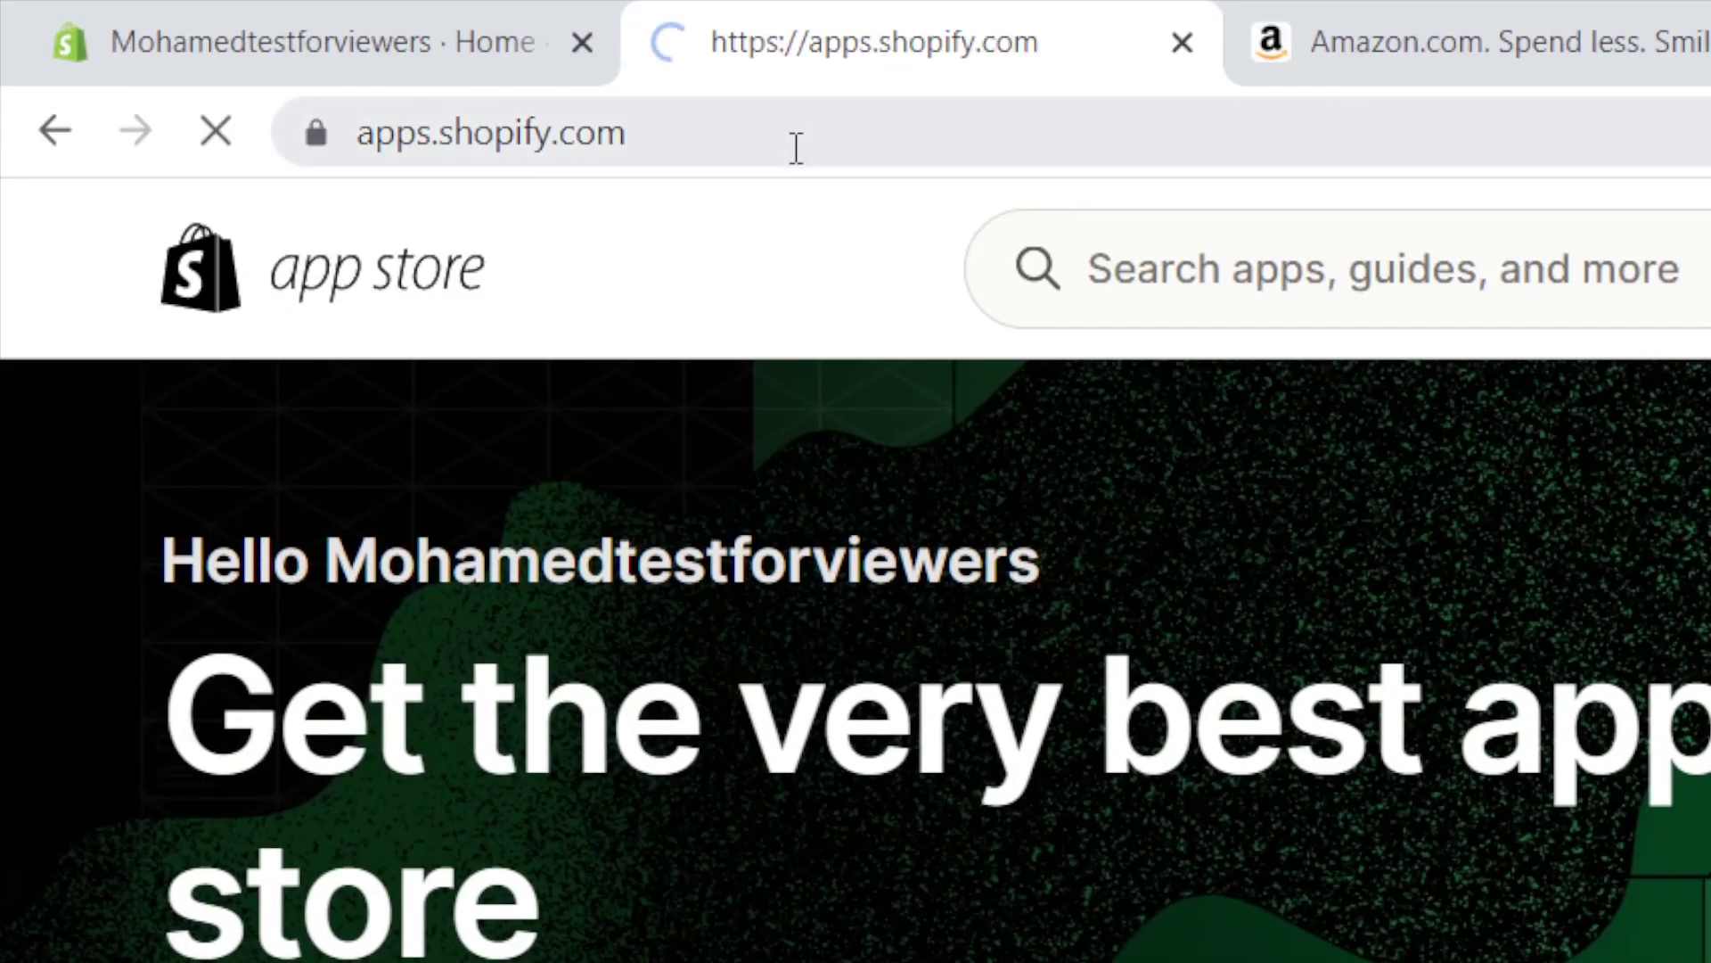
{"action": "left_click", "coordinate": [796, 131]}
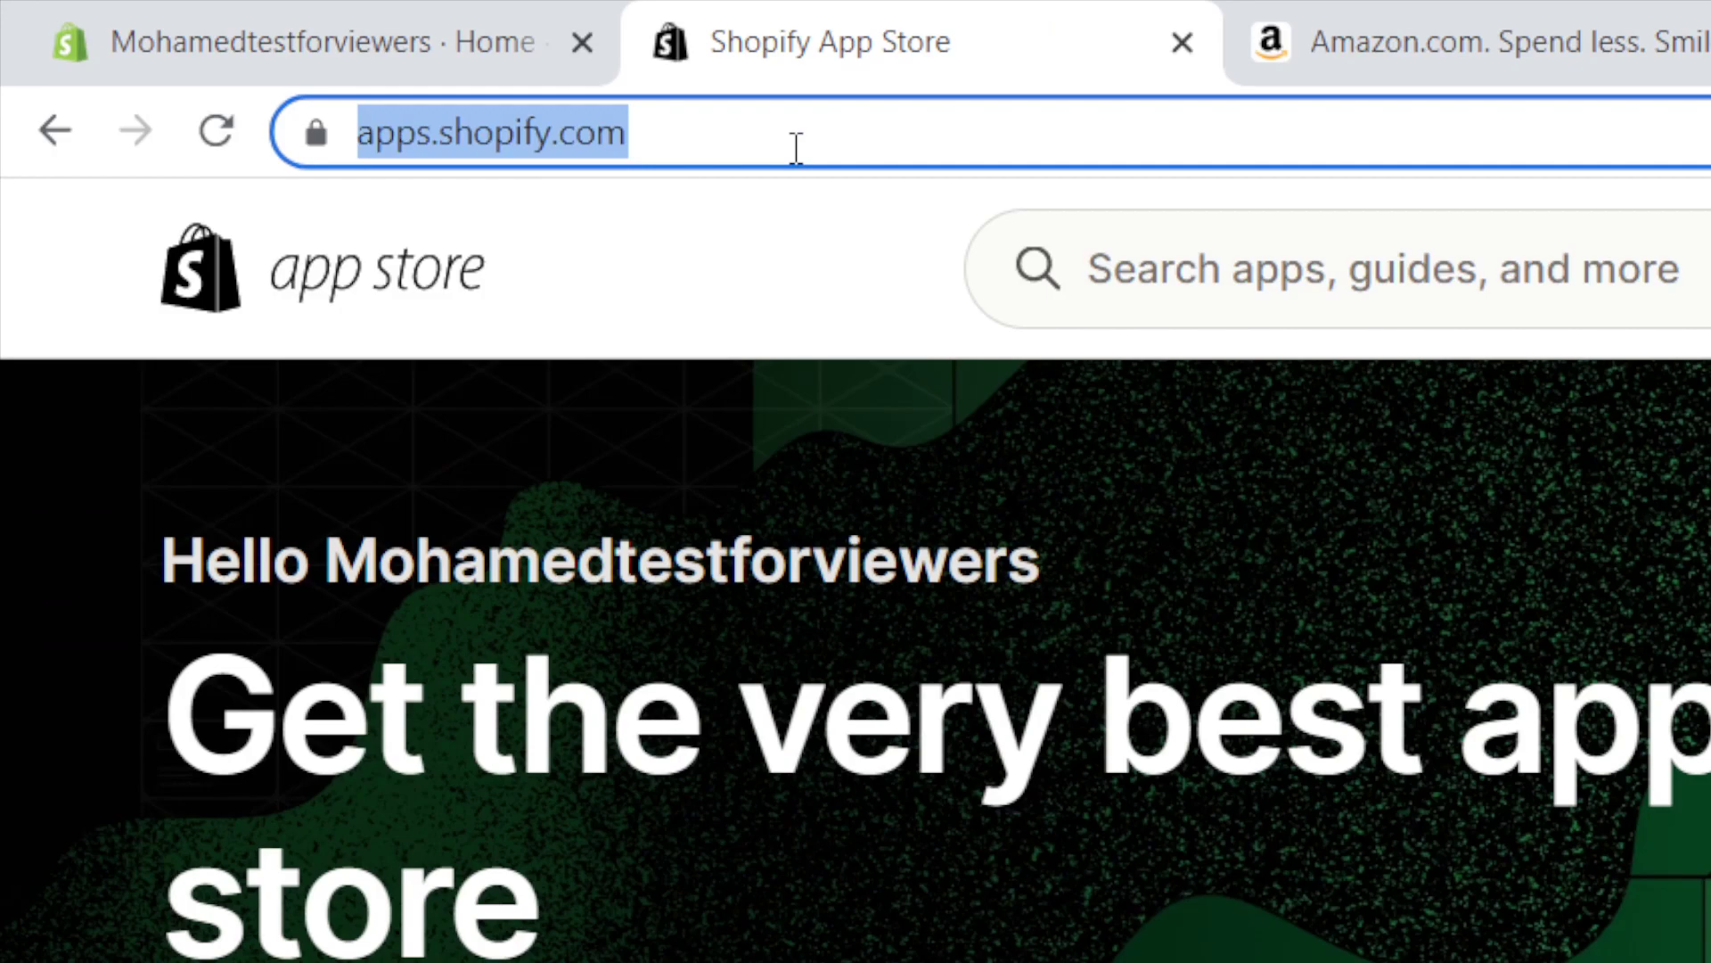
{"action": "left_click", "coordinate": [401, 19]}
{"action": "left_click", "coordinate": [207, 811]}
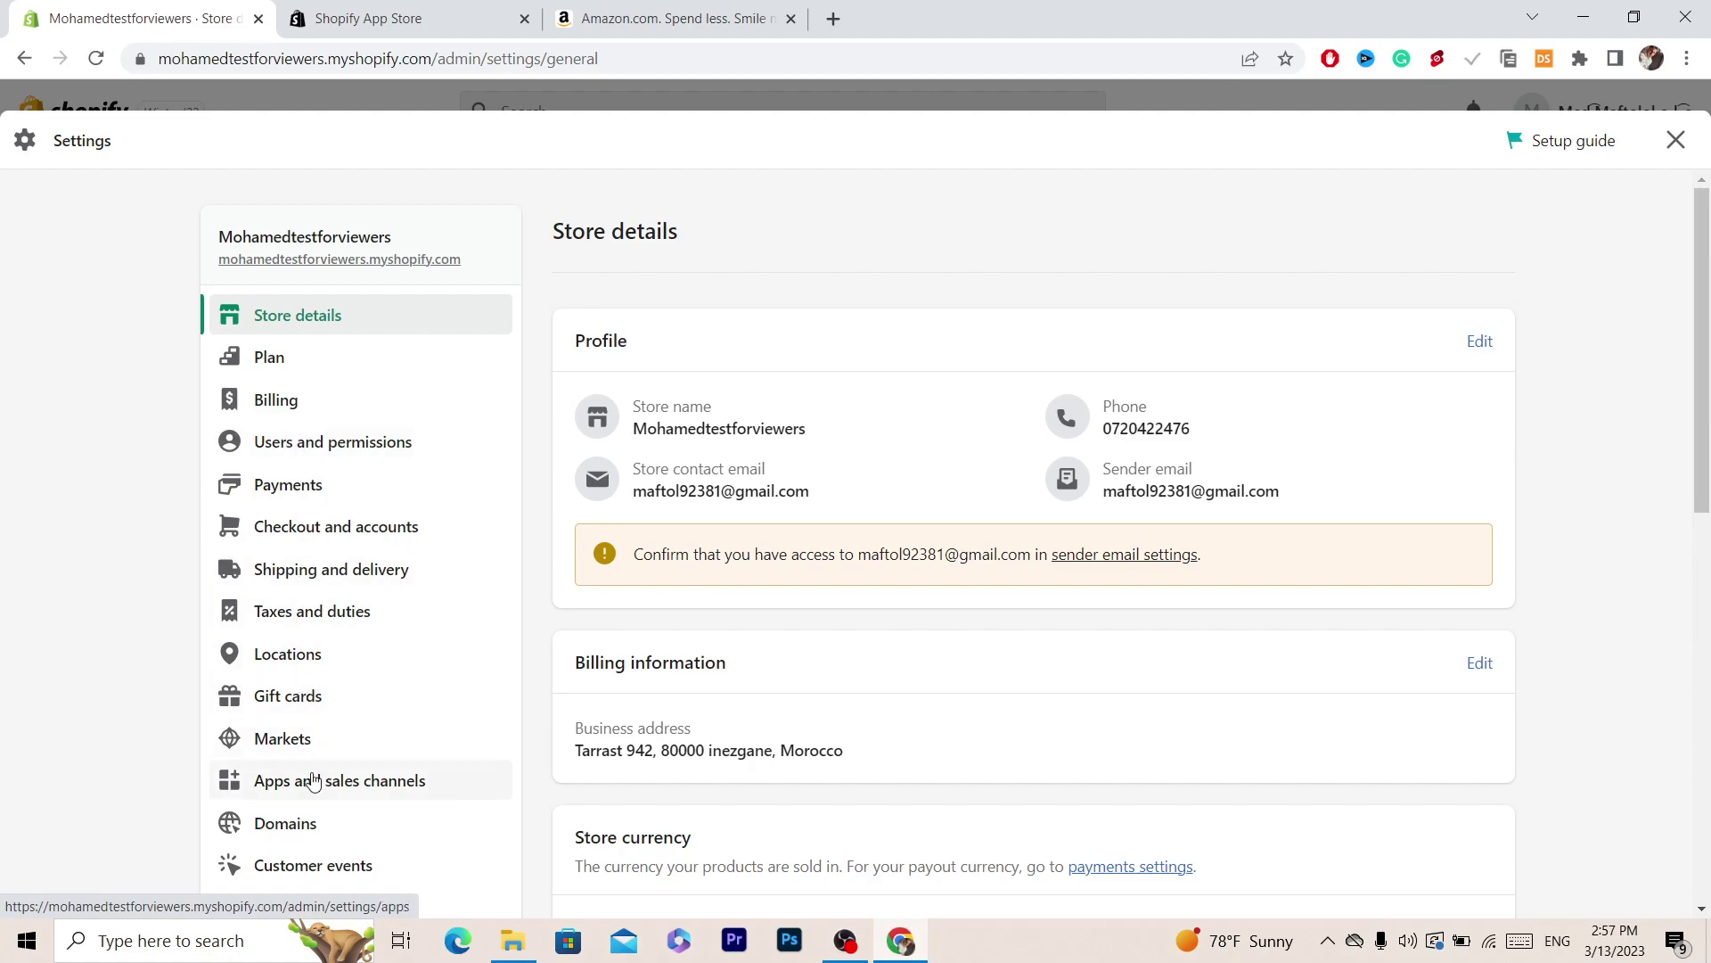
Review the Apps and sales channels settings, including uninstalled apps and app development
{"action": "left_click", "coordinate": [316, 785]}
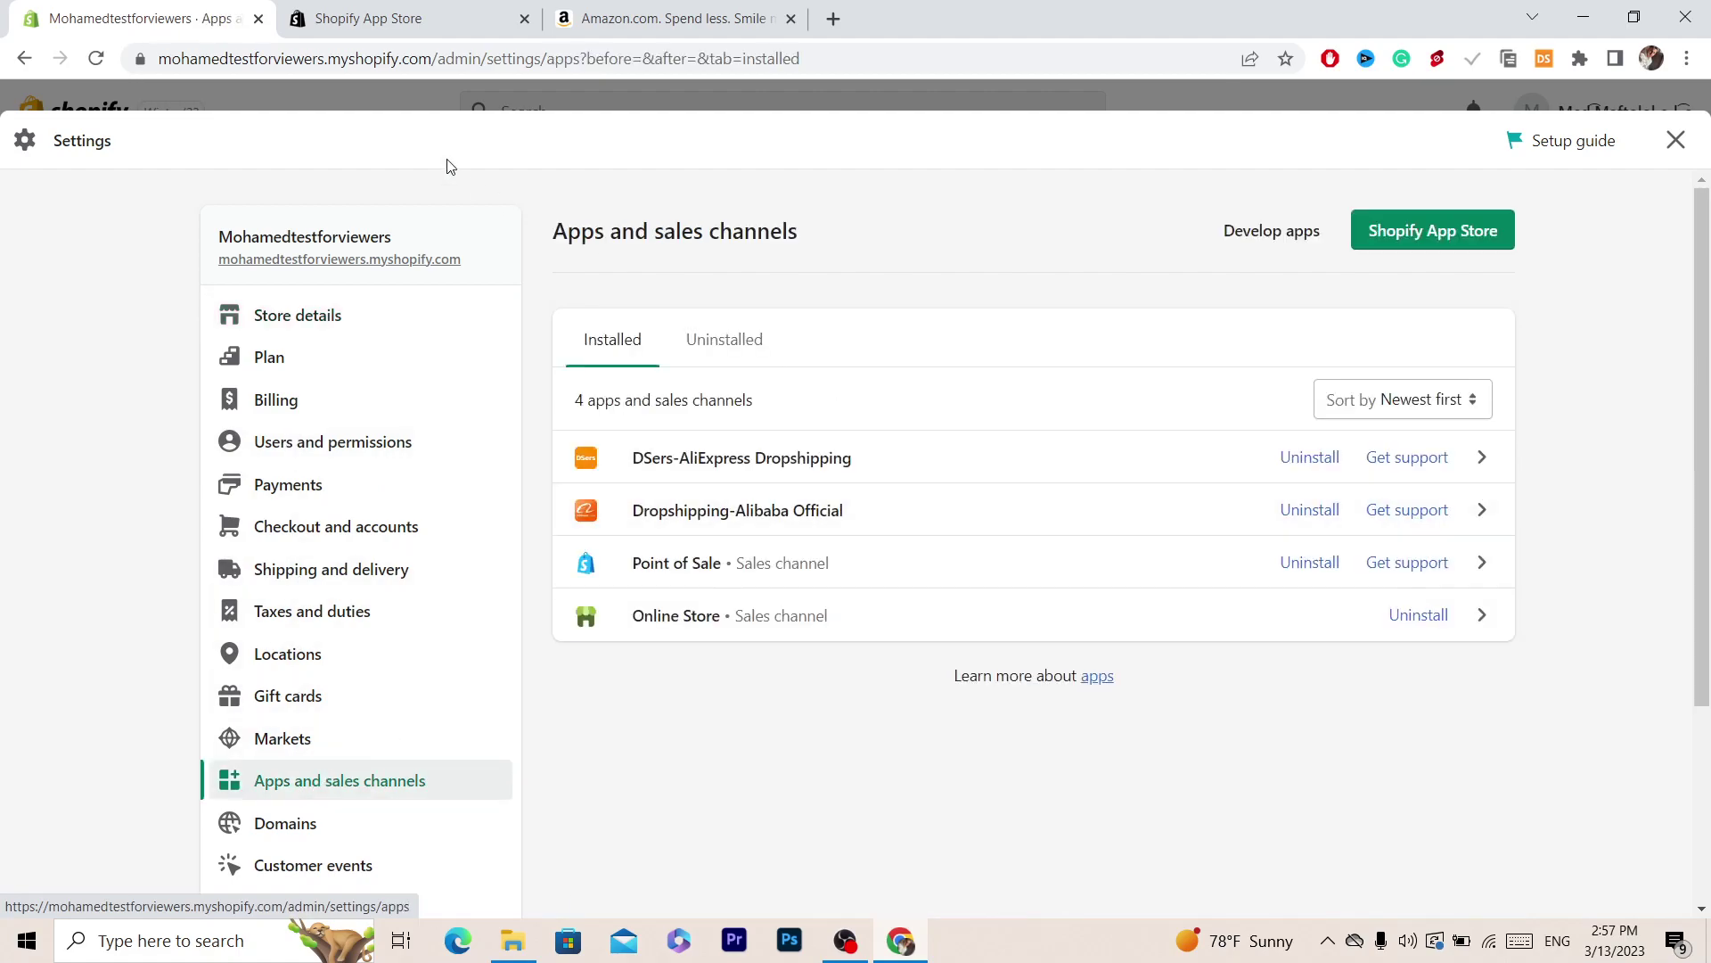
{"action": "left_click", "coordinate": [720, 326]}
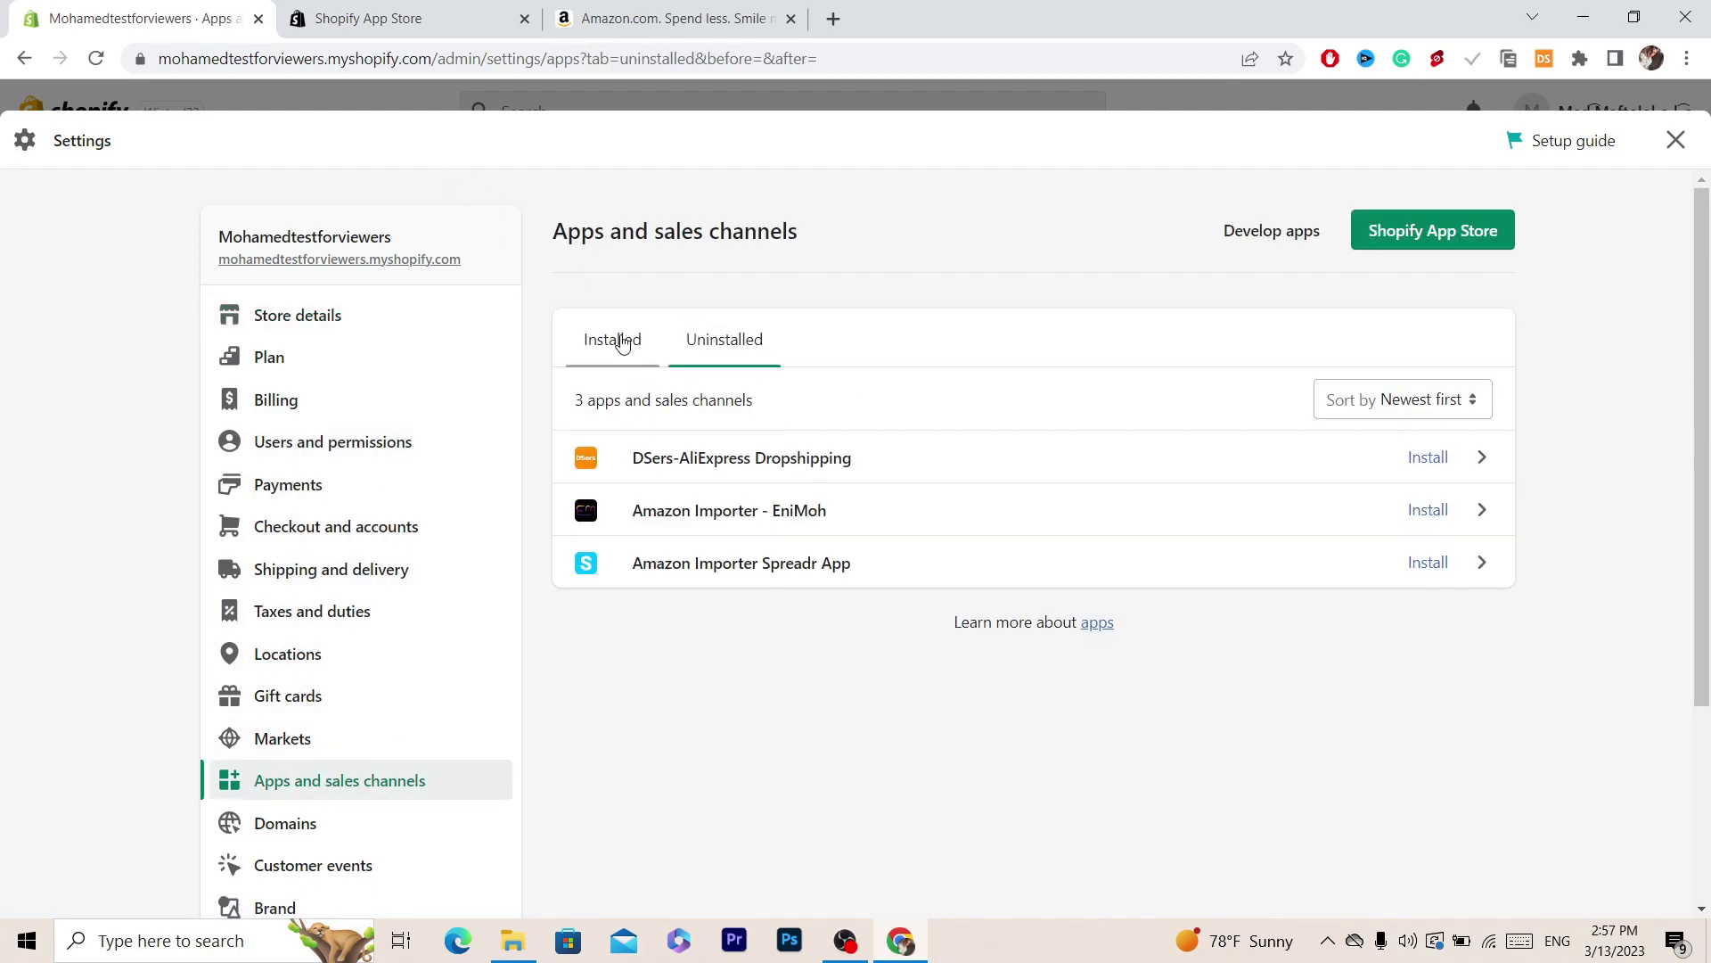
{"action": "left_click", "coordinate": [622, 342]}
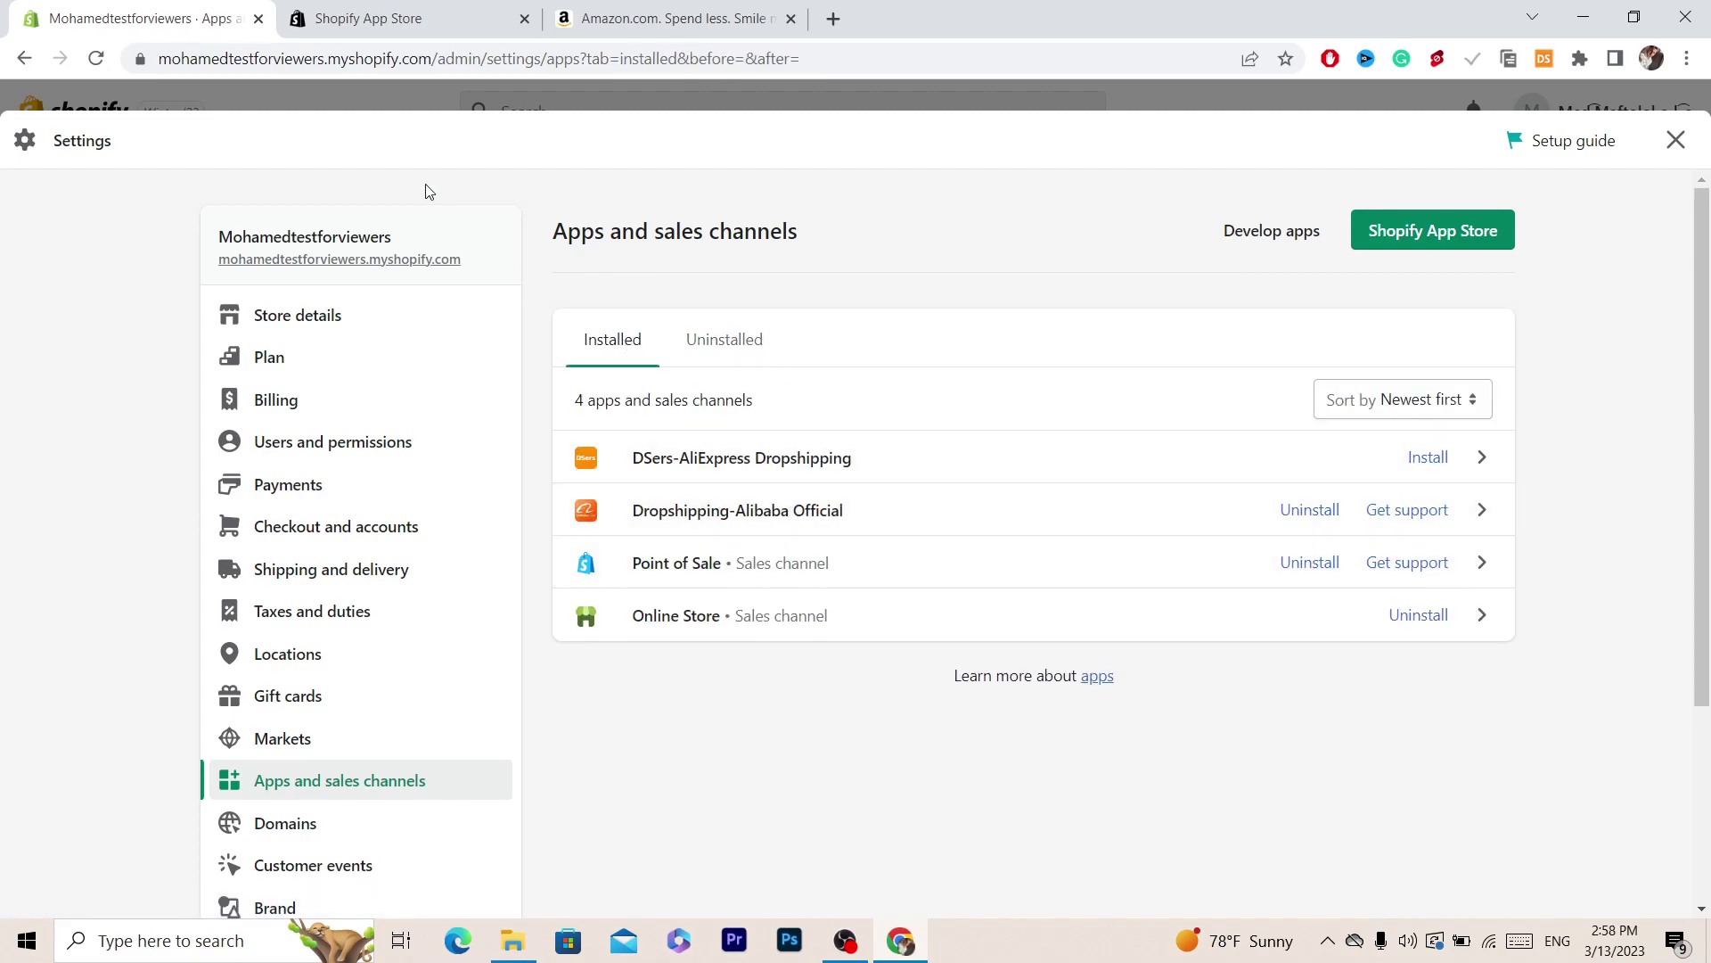
{"action": "left_click", "coordinate": [1272, 231]}
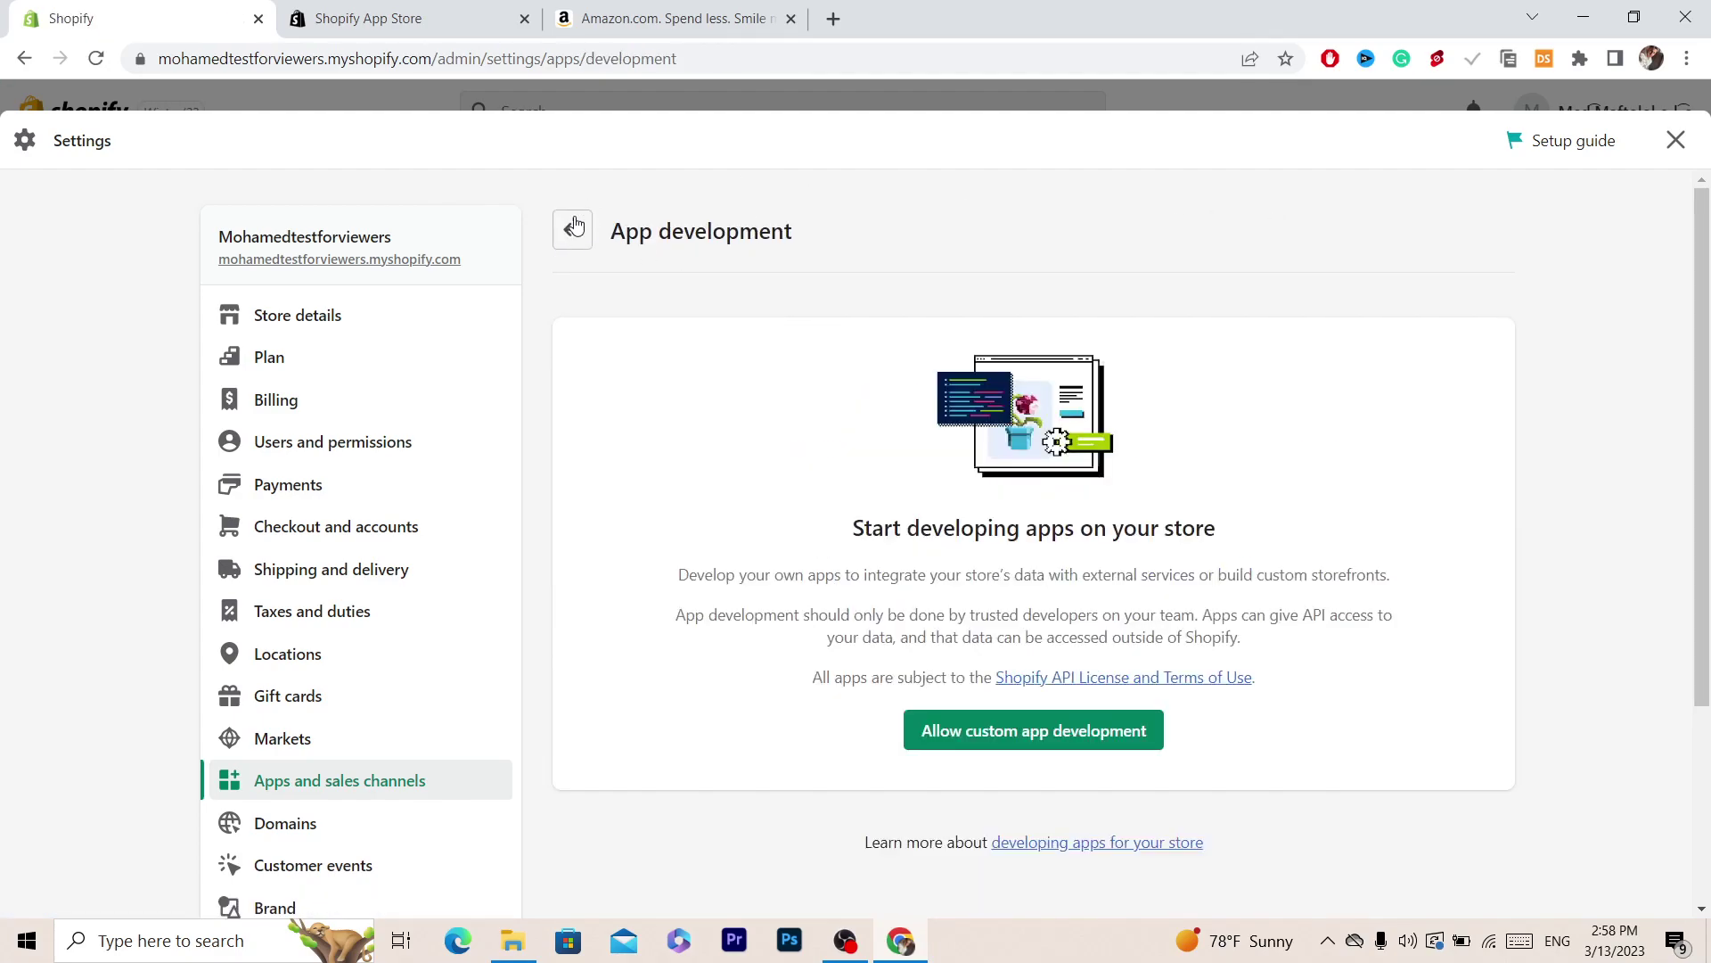
{"action": "left_click", "coordinate": [573, 228]}
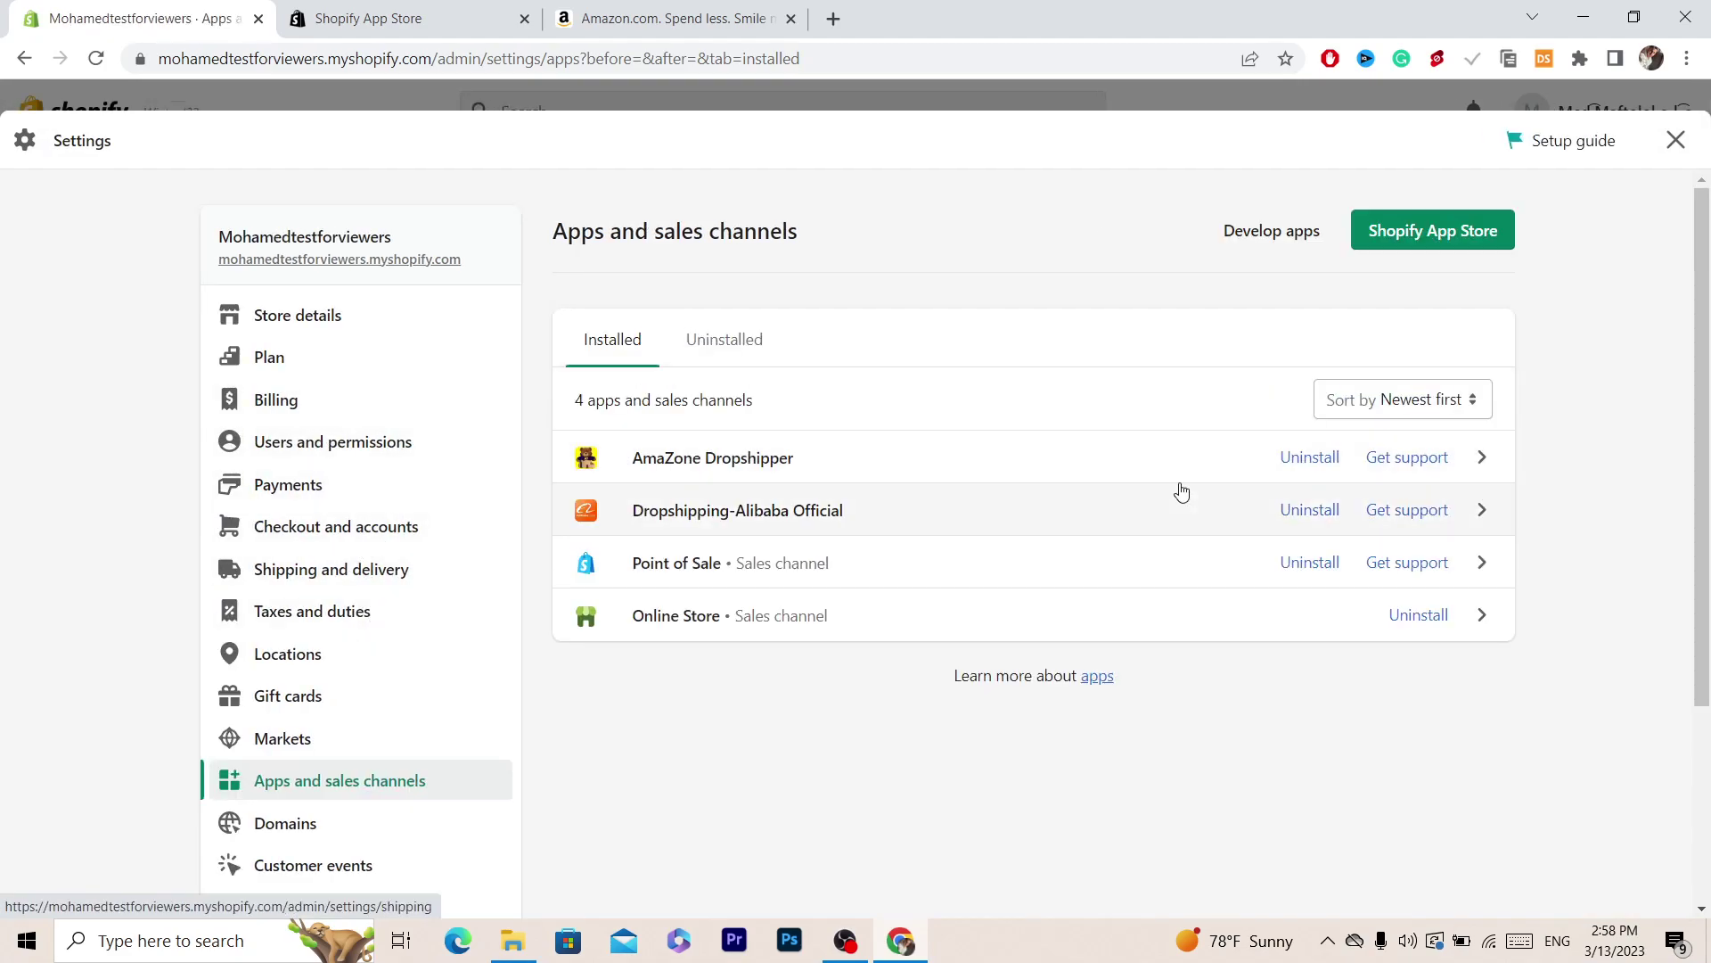
Uninstall AmaZone Dropshipper with a chosen reason, then close Settings
{"action": "left_click", "coordinate": [1299, 453]}
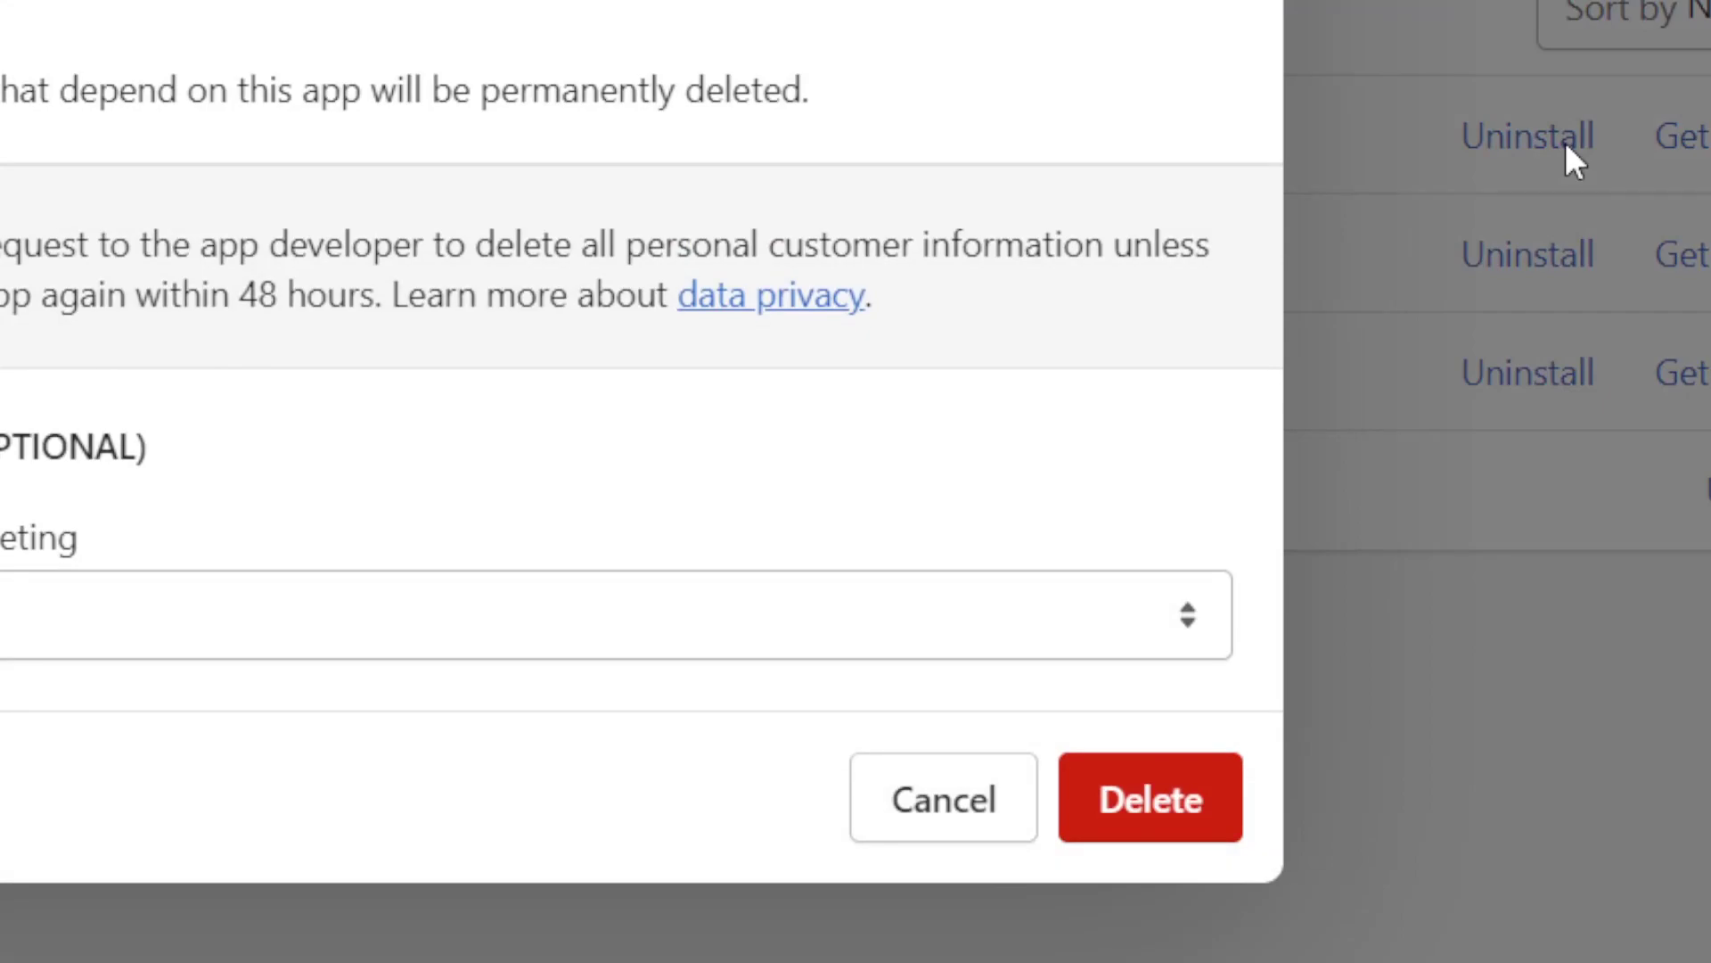
{"action": "left_click", "coordinate": [1057, 675]}
{"action": "left_click", "coordinate": [306, 691]}
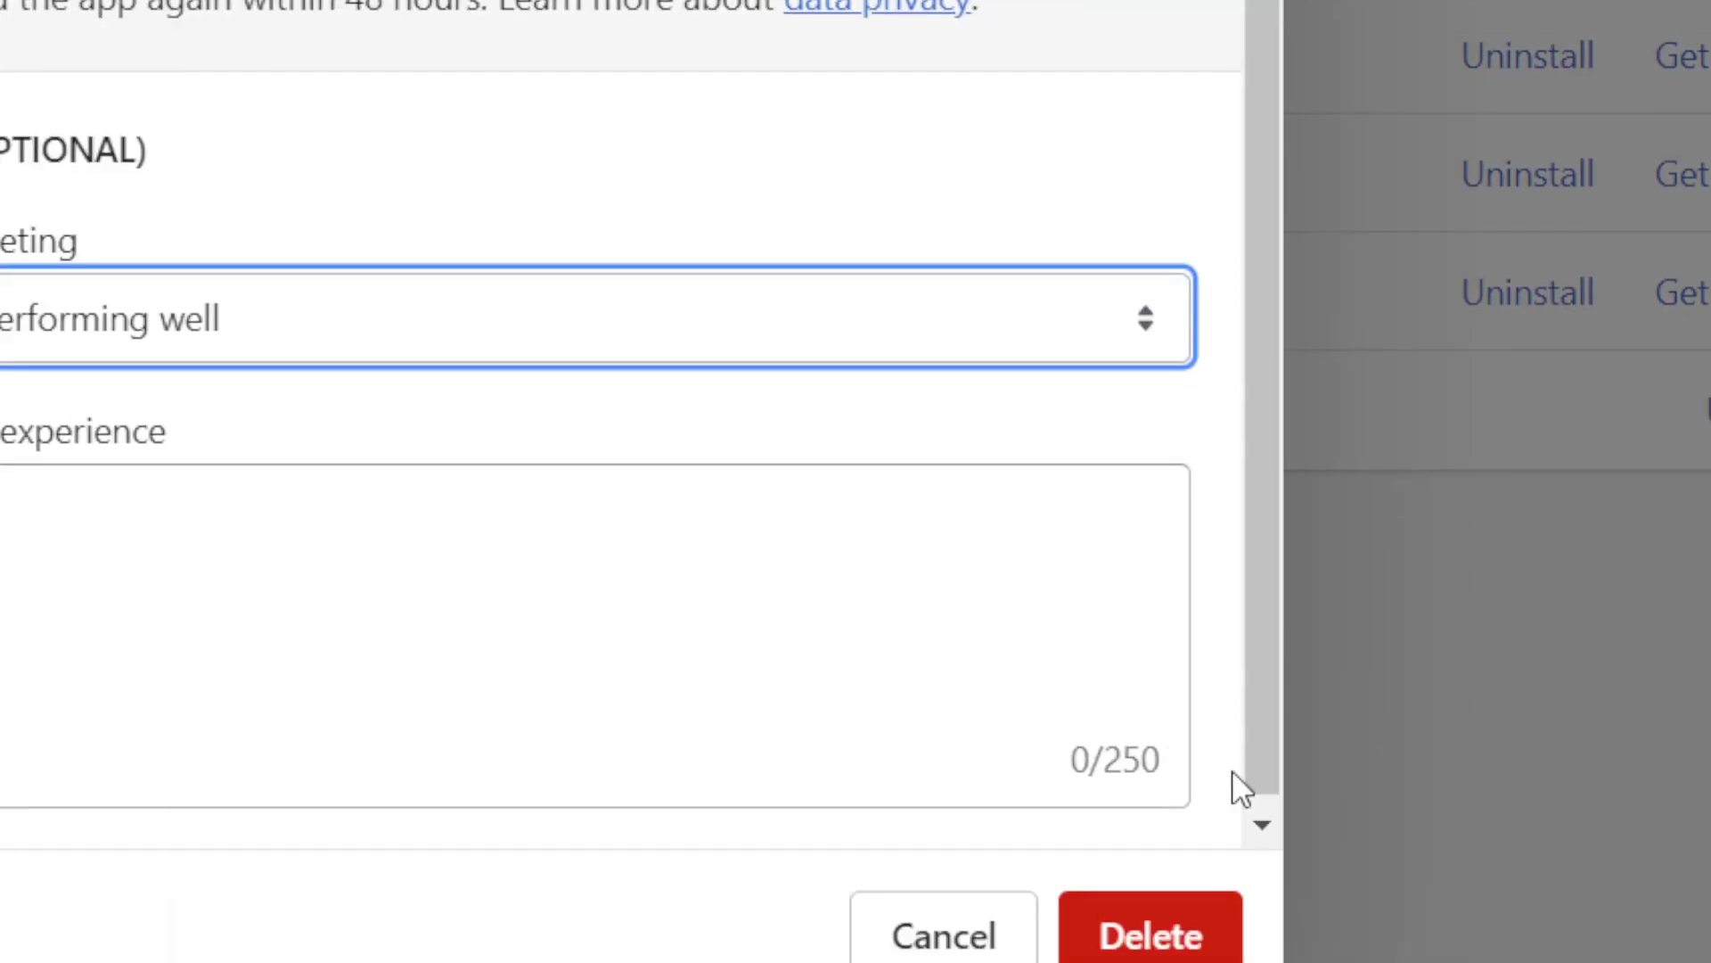
{"action": "left_click", "coordinate": [1175, 806]}
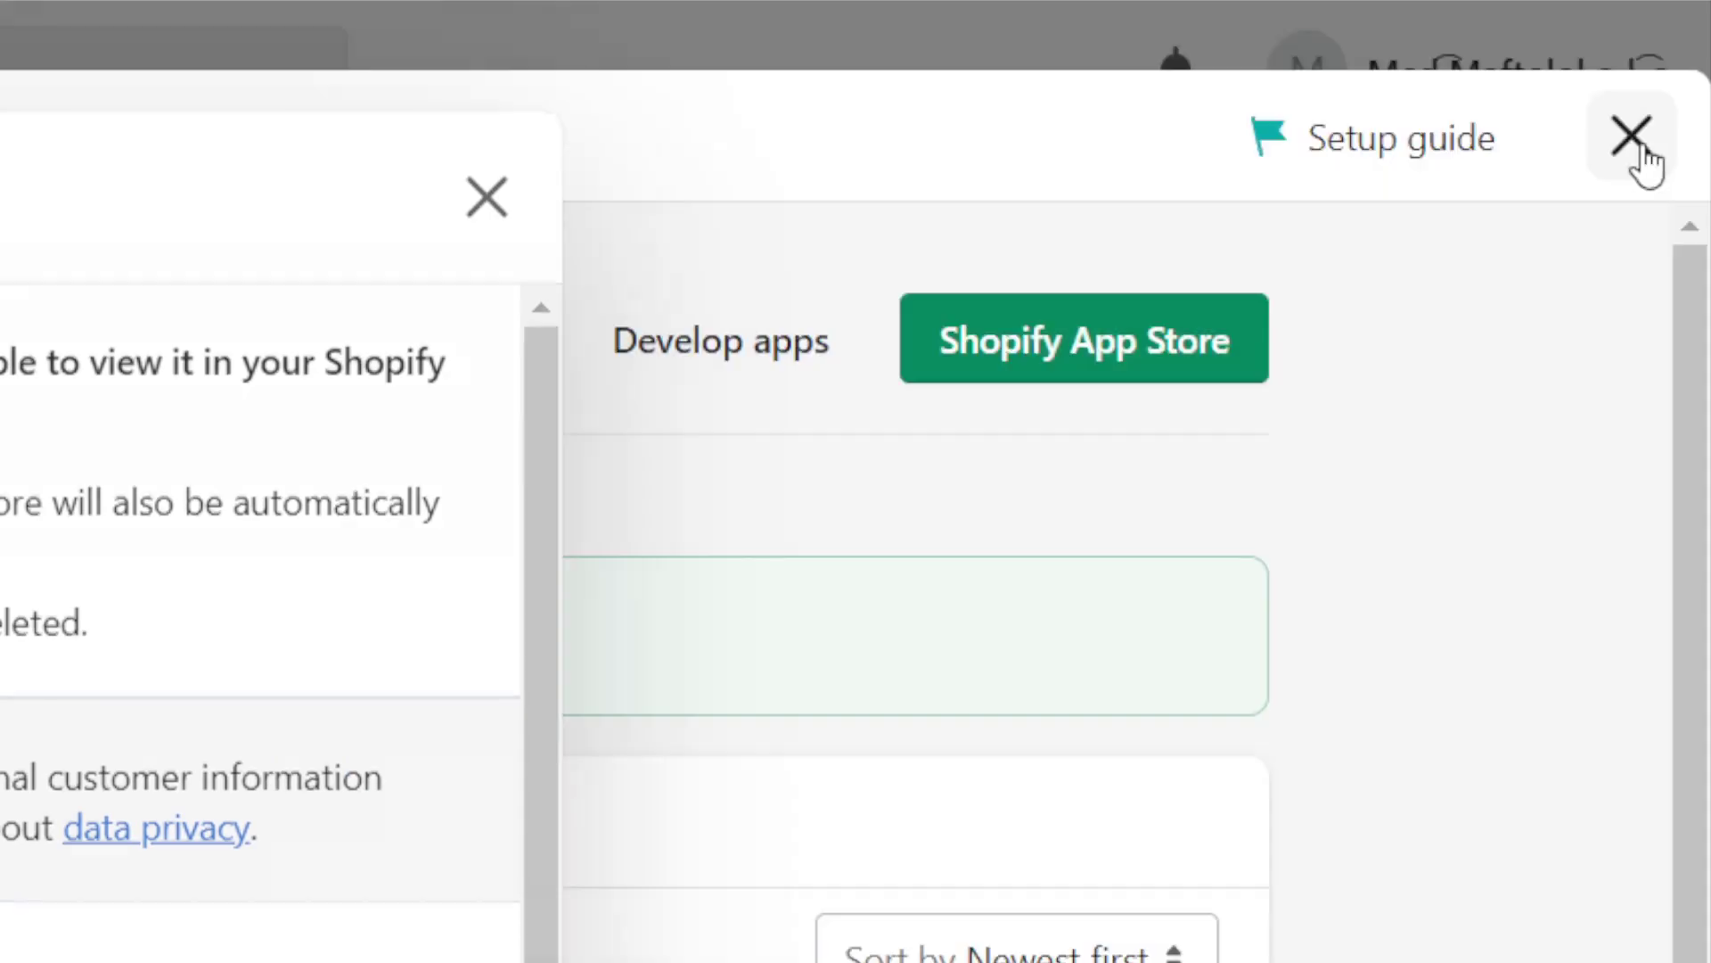
{"action": "left_click", "coordinate": [1636, 143]}
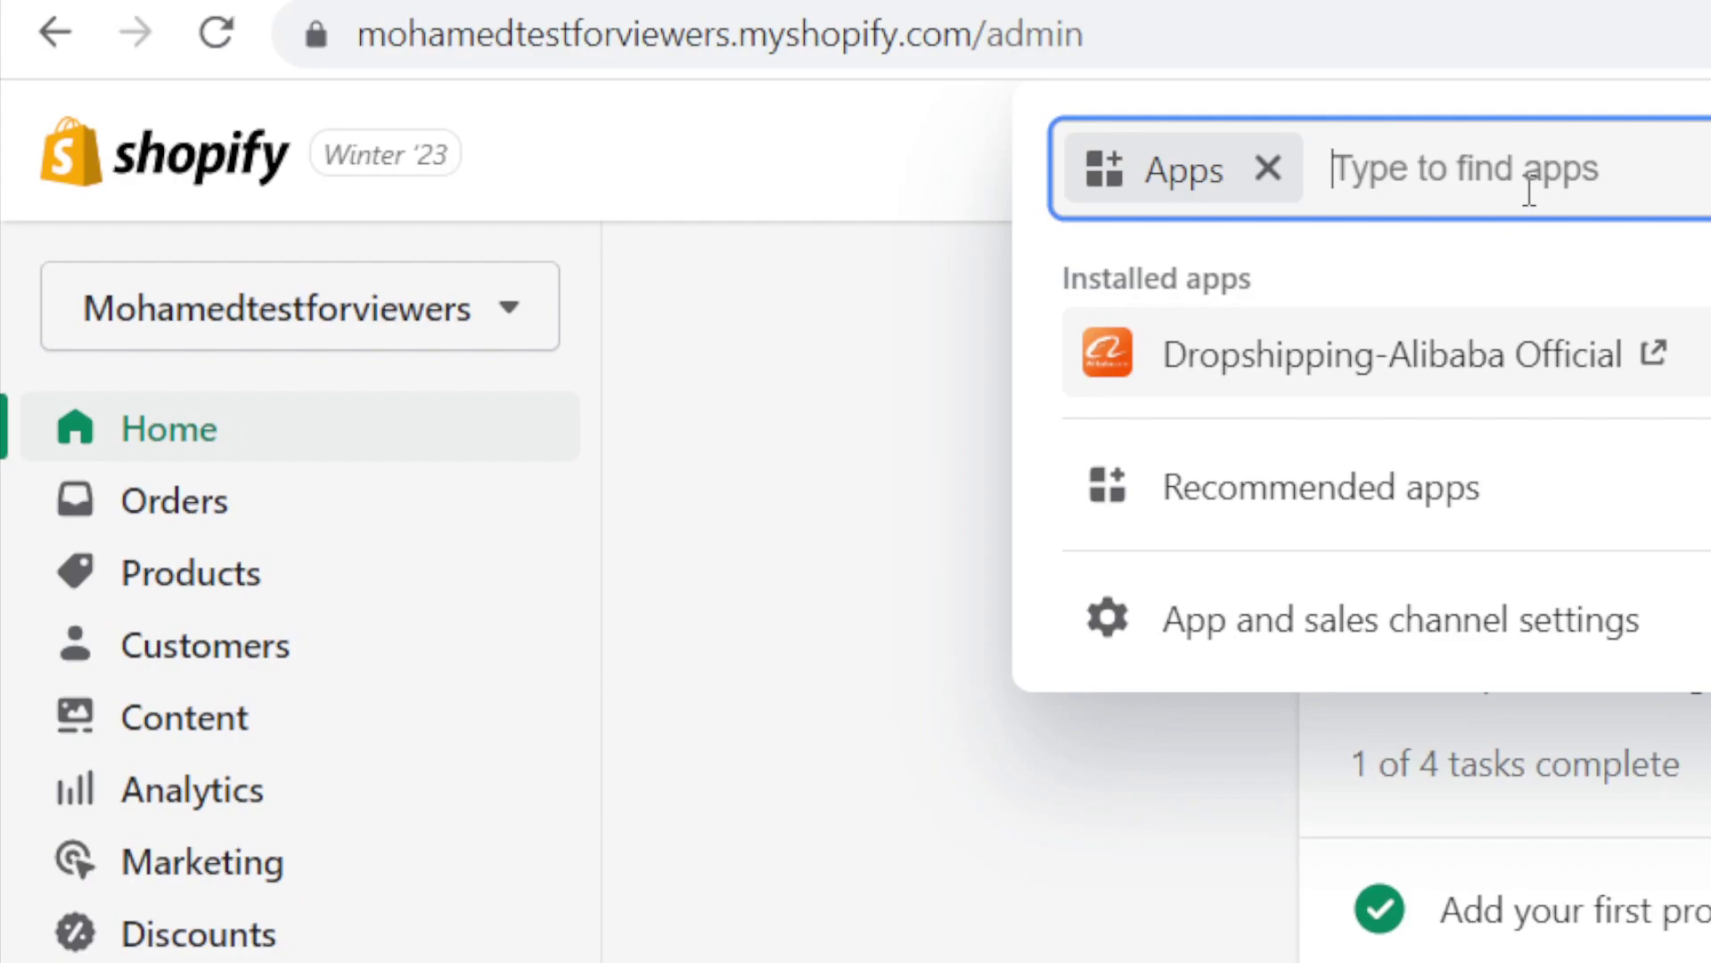
Search for AmaZone DropShipper again and choose Add app on its listing
{"action": "key", "text": "ctrl+v"}
{"action": "key", "text": "Return"}
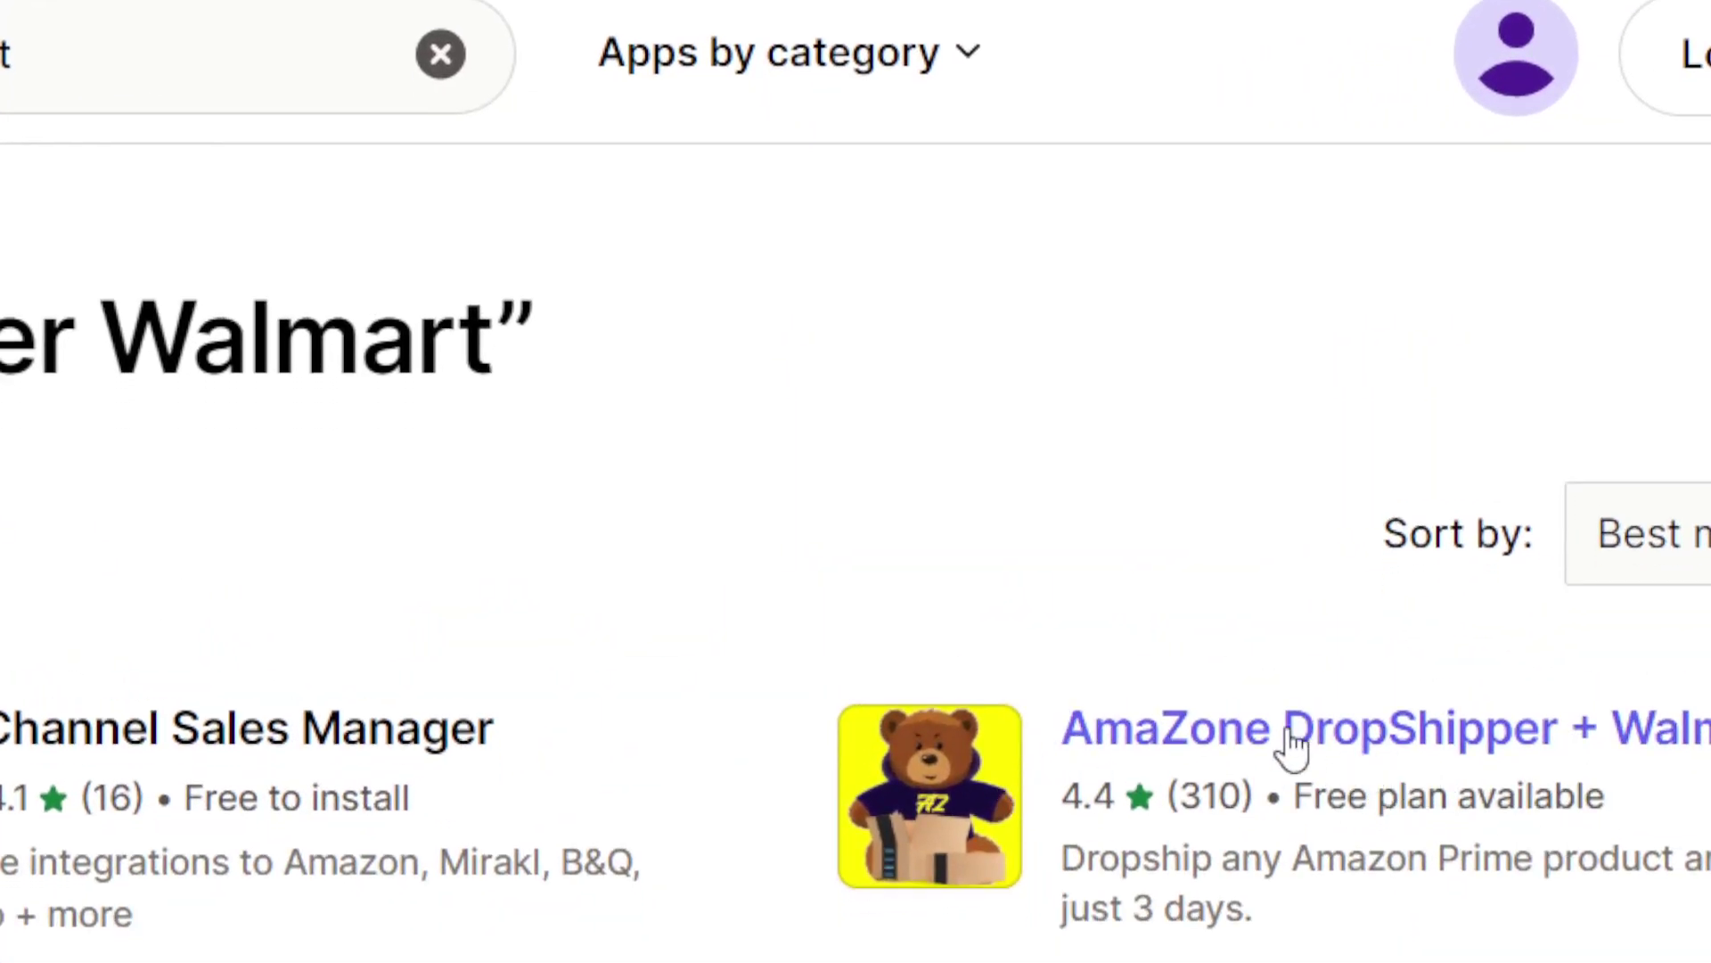
{"action": "left_click", "coordinate": [1192, 689]}
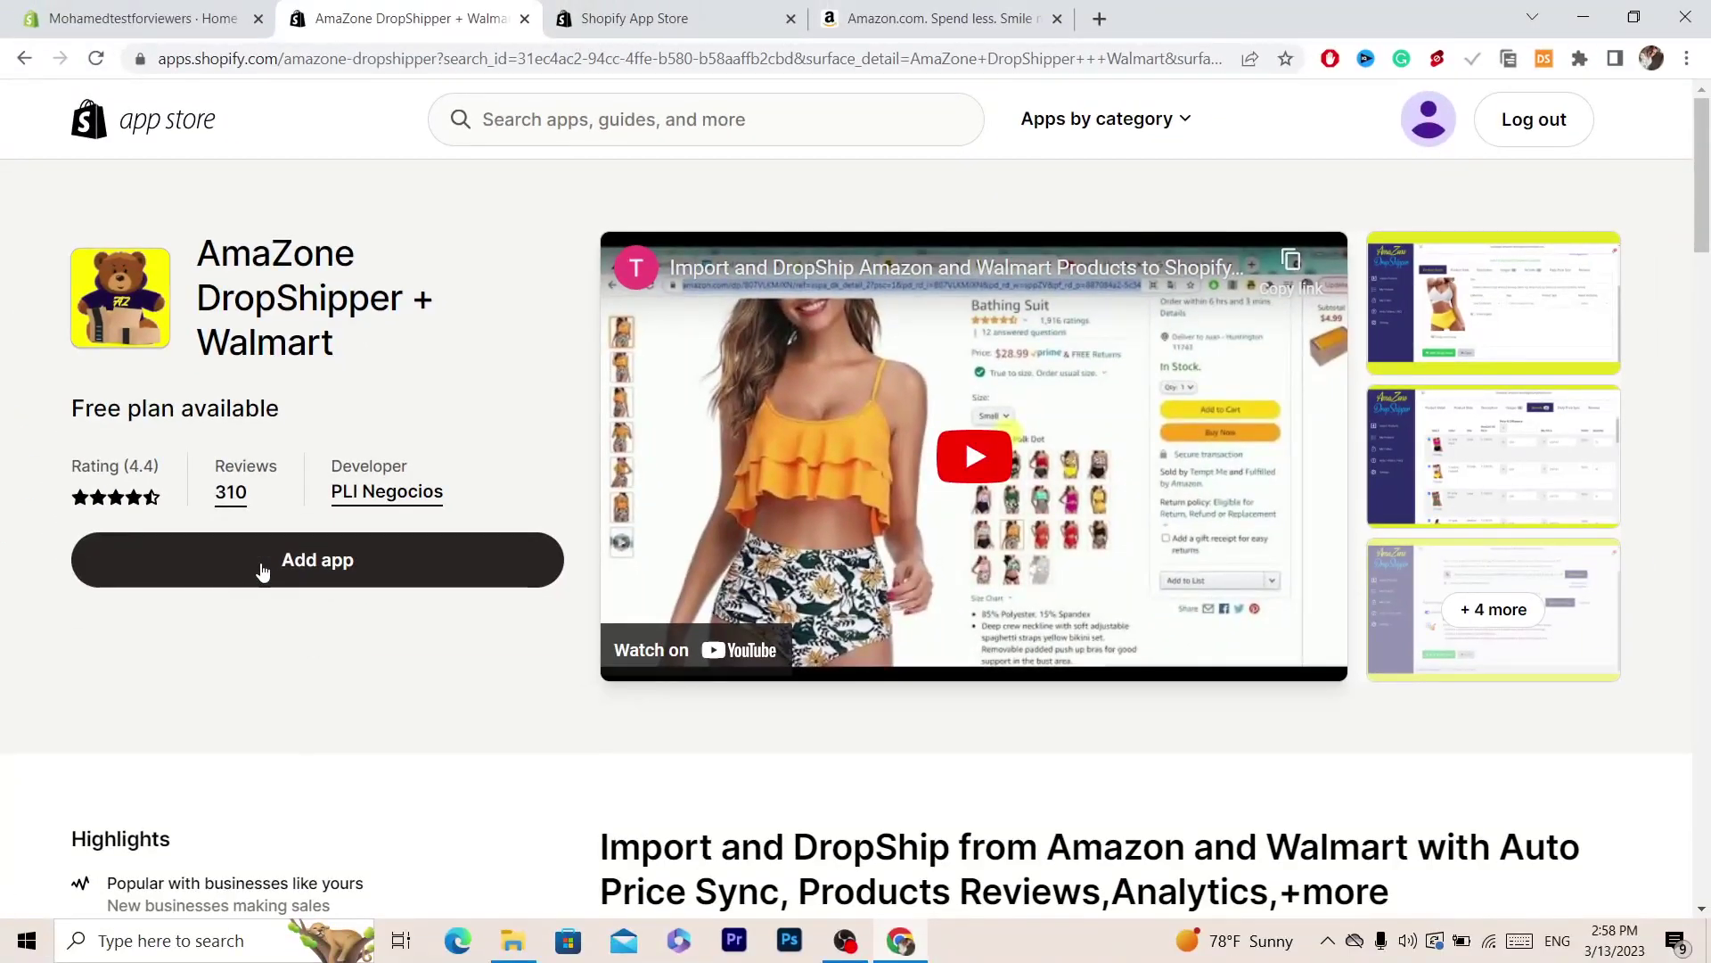
{"action": "left_click", "coordinate": [263, 572]}
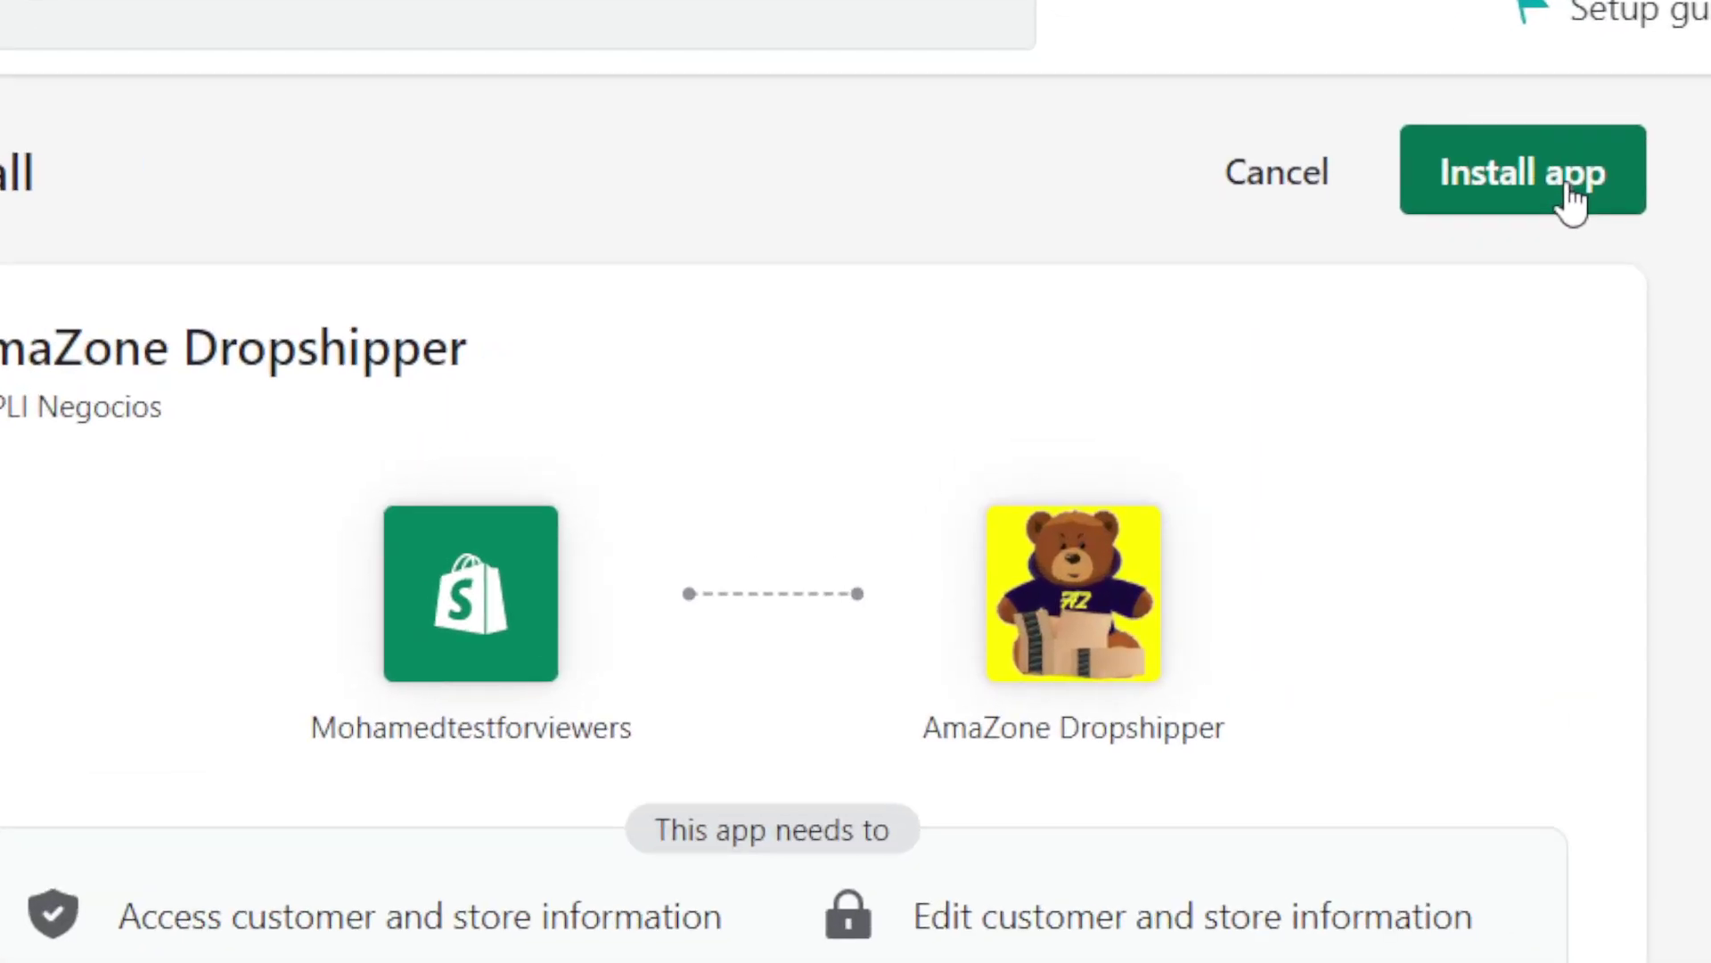
Confirm the AmaZone Dropshipper install, let its import page load, then go to Amazon
{"action": "left_click", "coordinate": [1571, 192]}
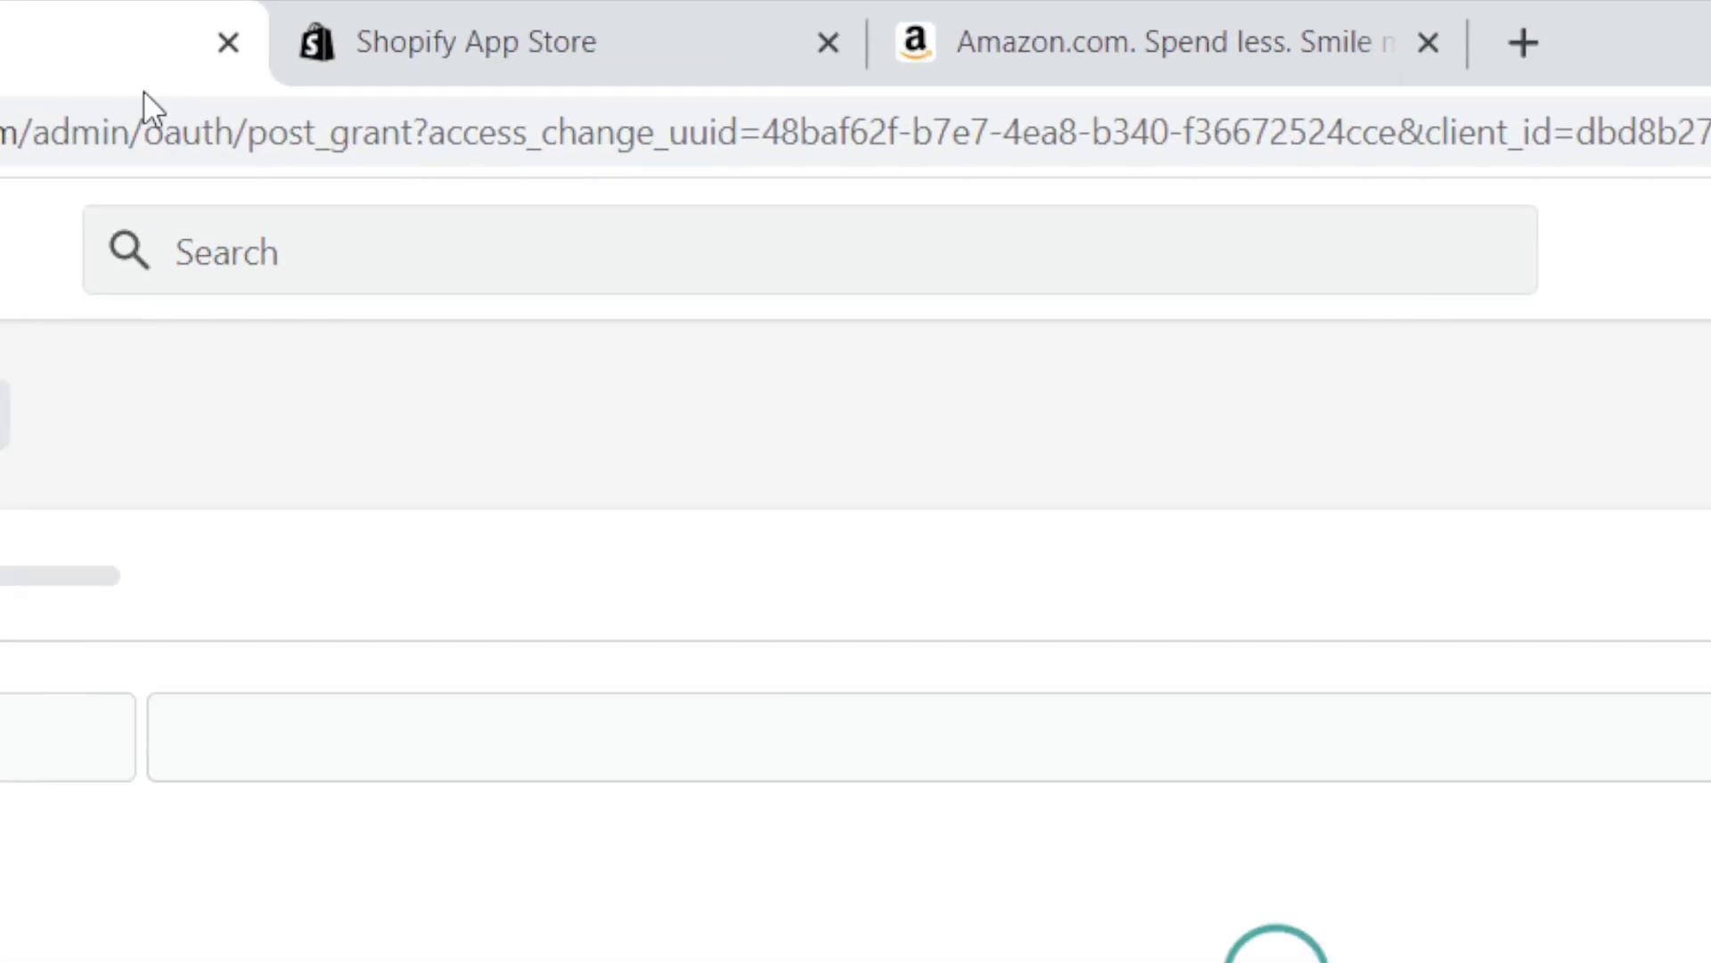
{"action": "left_click", "coordinate": [254, 129]}
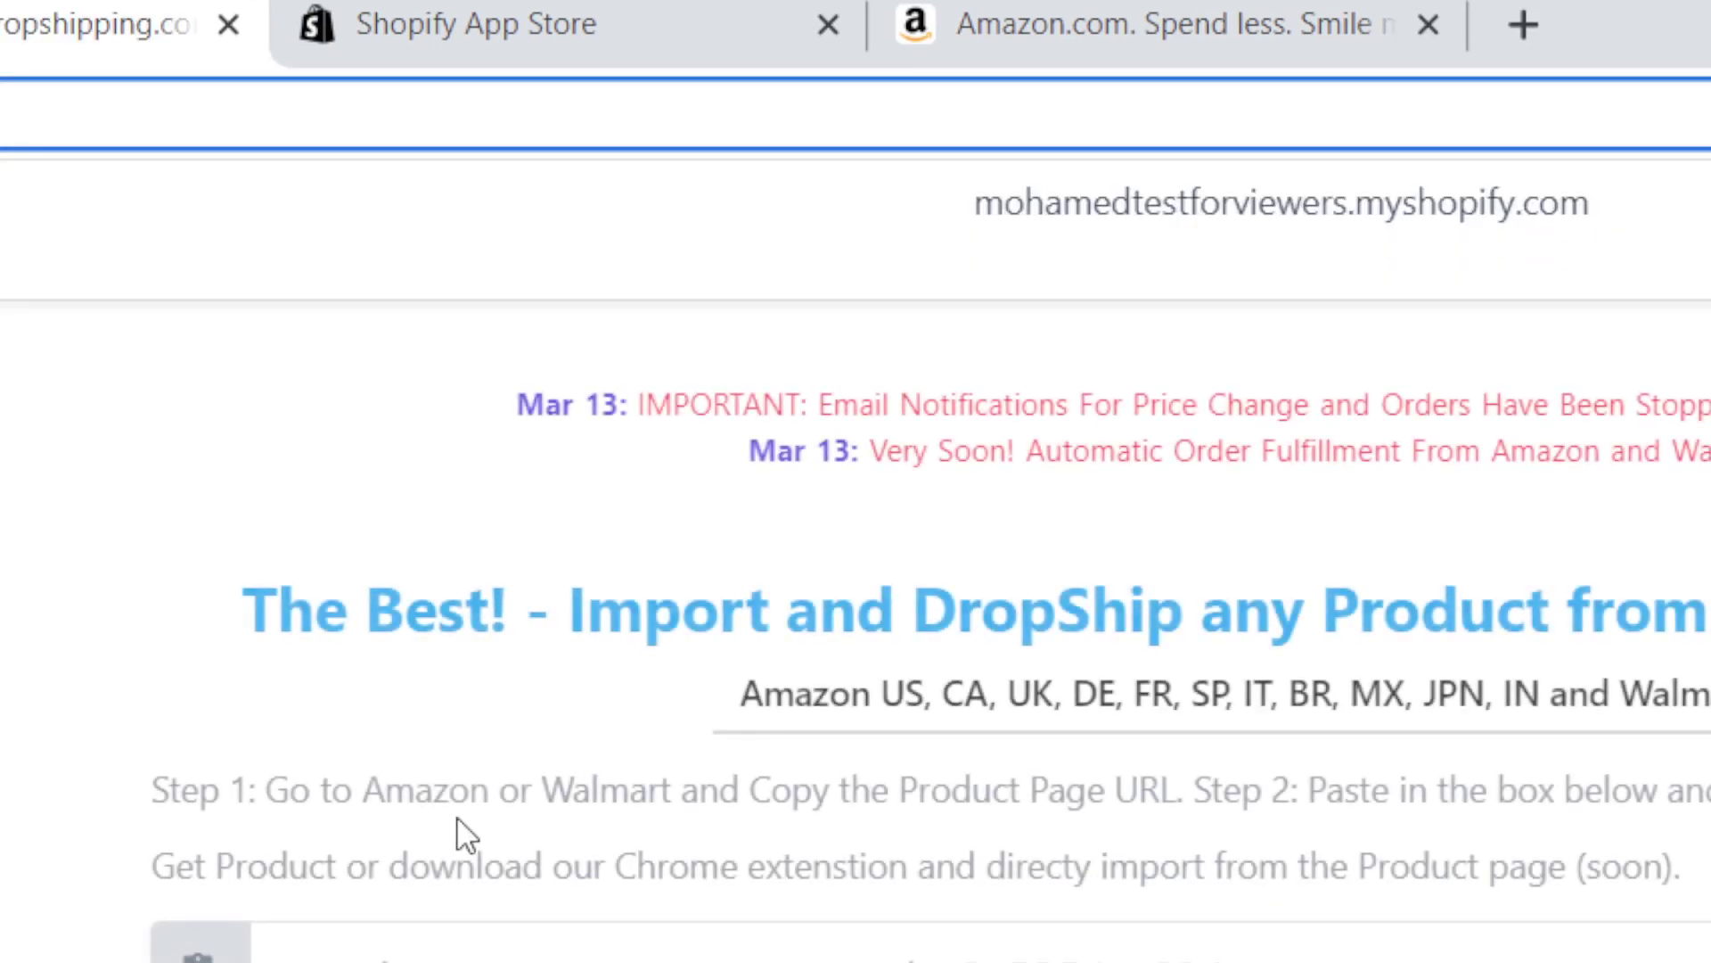
{"action": "left_click", "coordinate": [814, 954]}
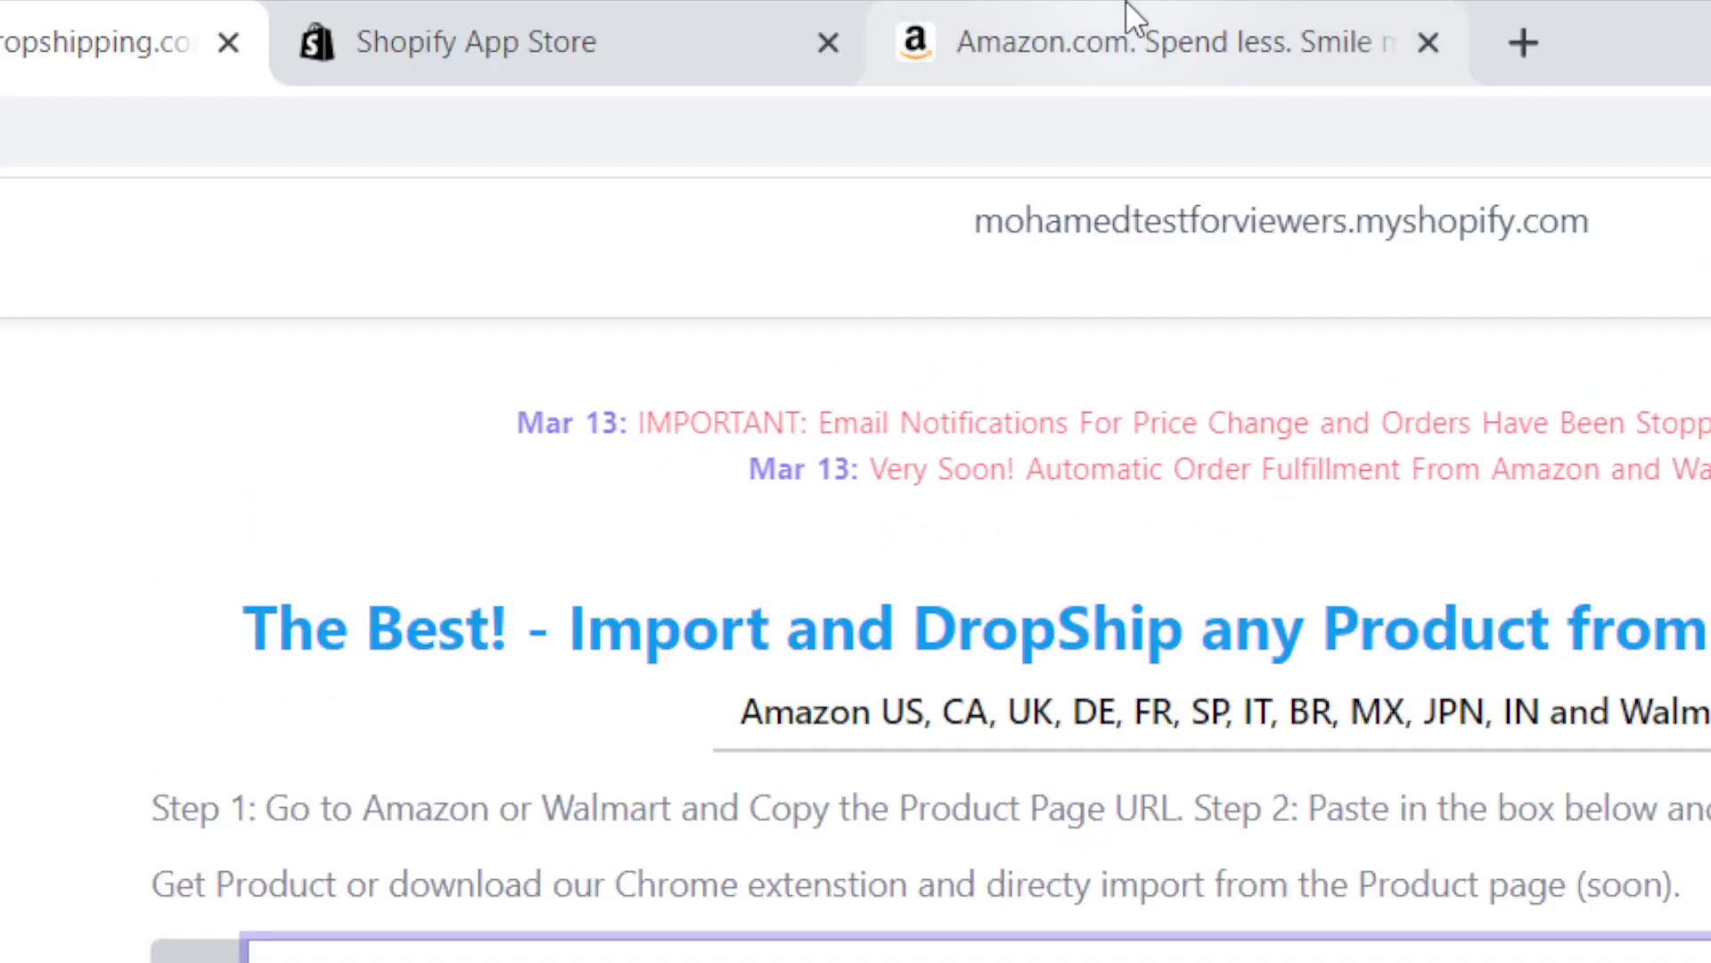
{"action": "mouse_move", "coordinate": [1130, 16]}
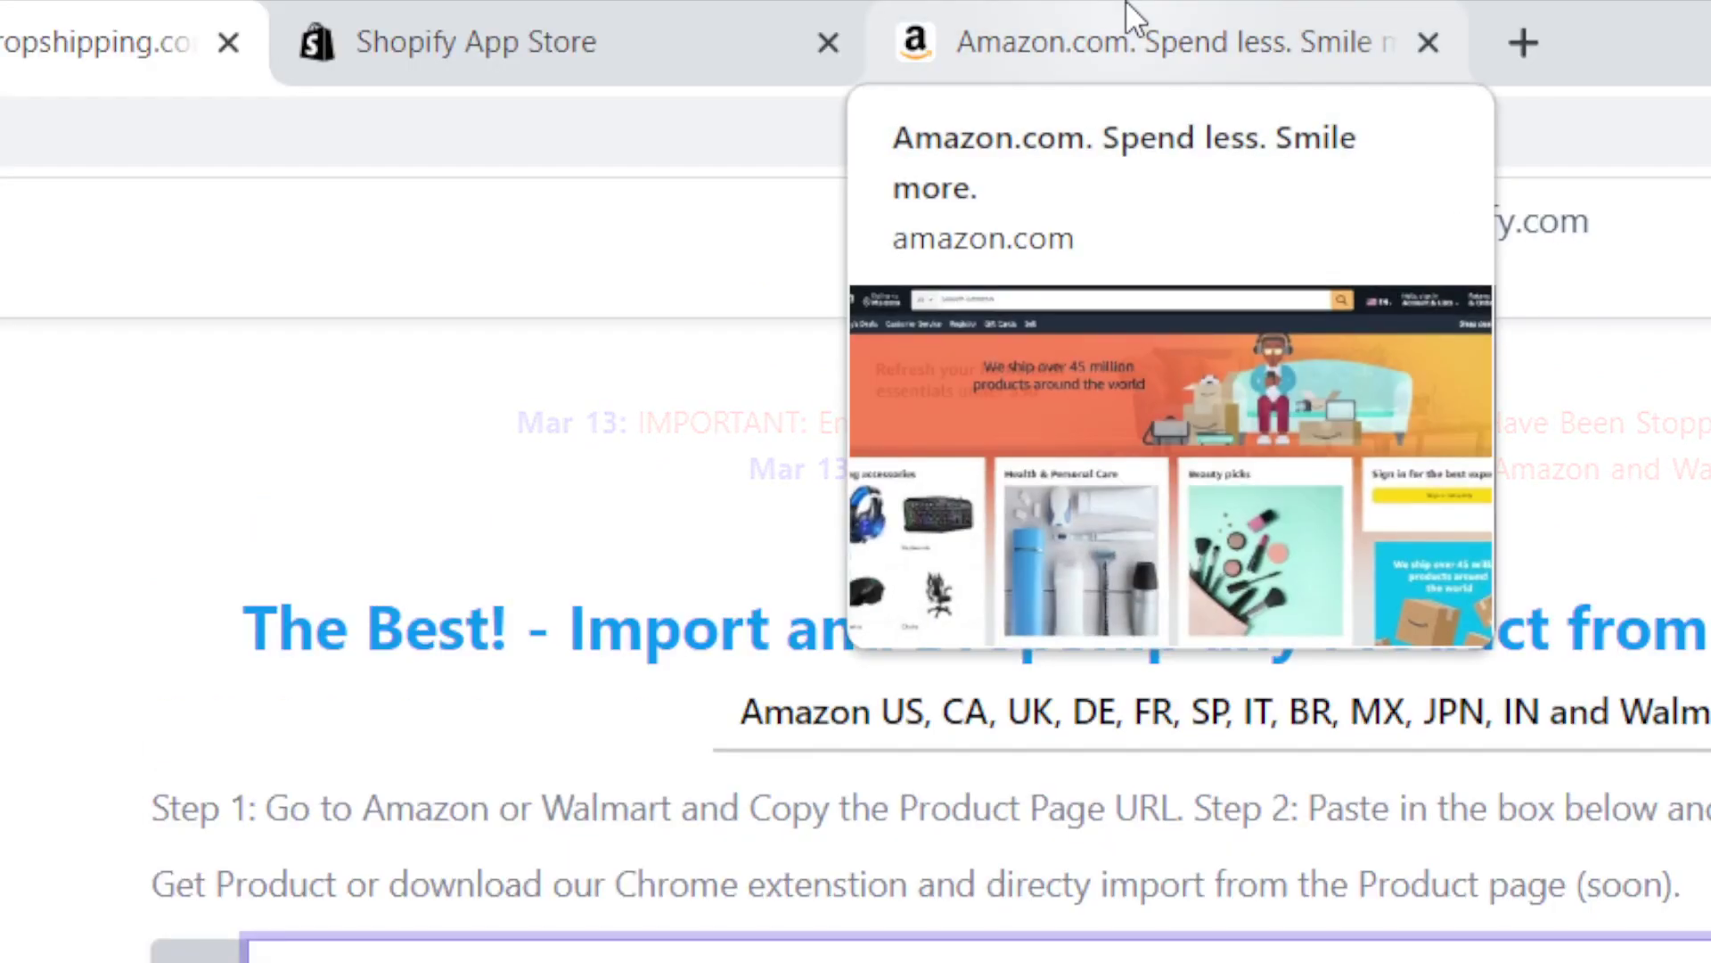
{"action": "left_click", "coordinate": [1130, 18]}
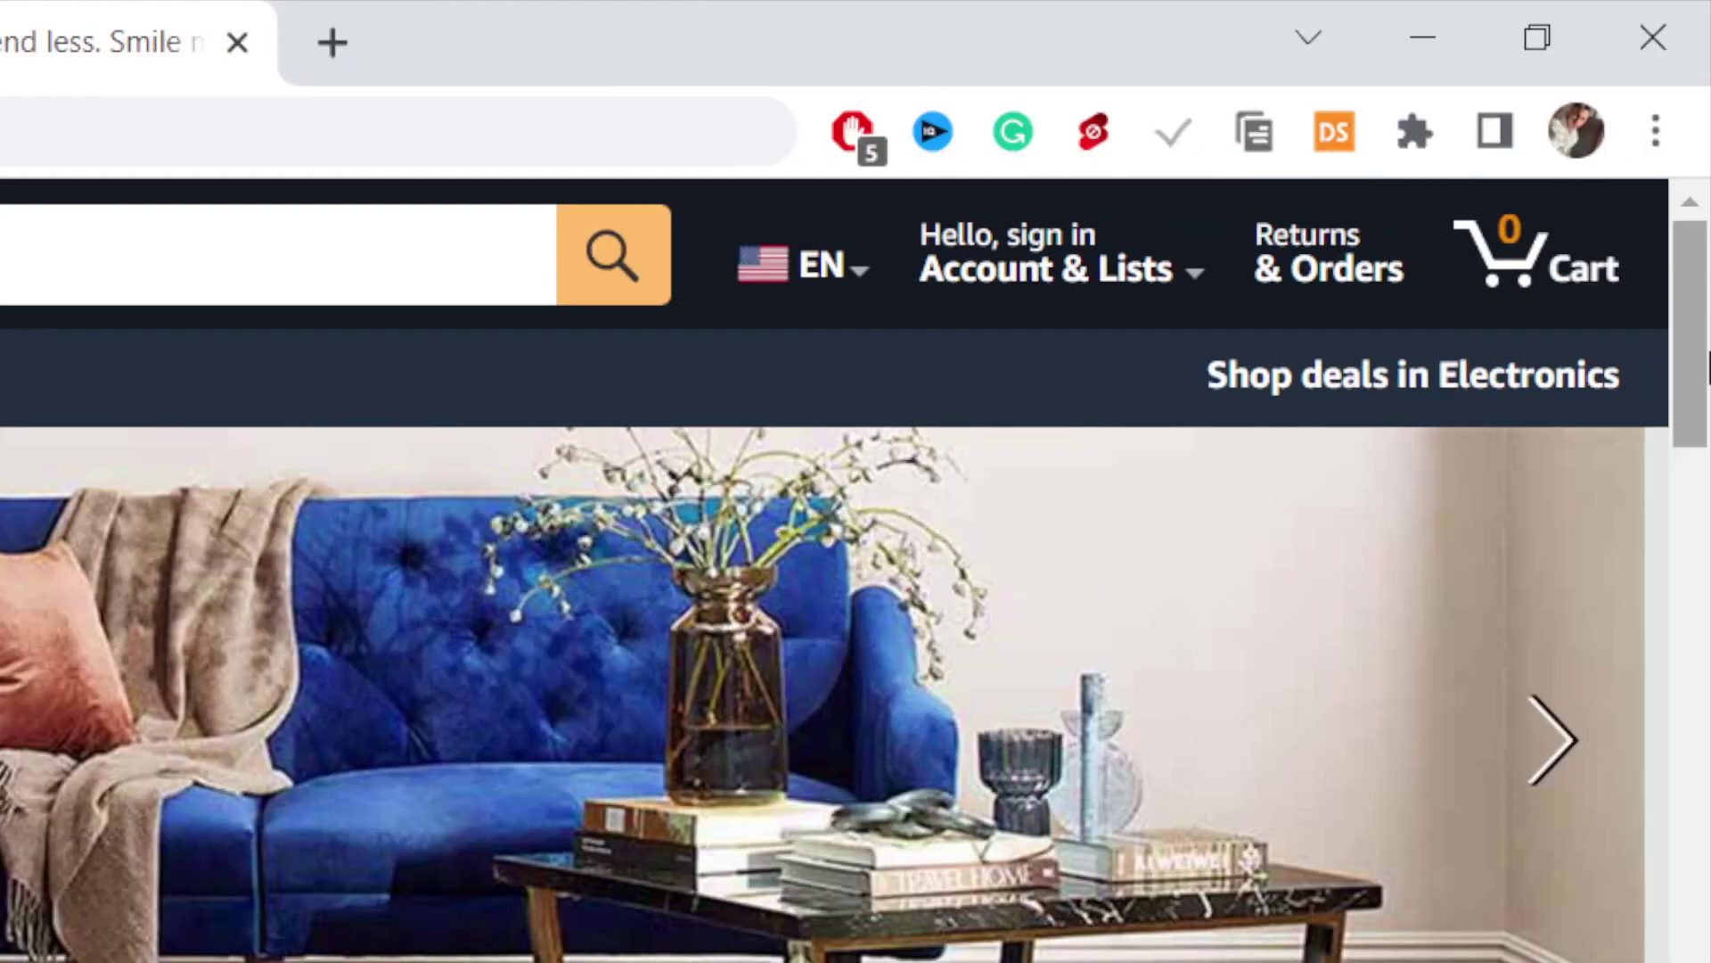
Open the Lenovo Legion 5 gaming laptop listing on Amazon and copy its page URL
{"action": "scroll", "coordinate": [855, 535], "scroll_direction": "down", "scroll_amount": 5}
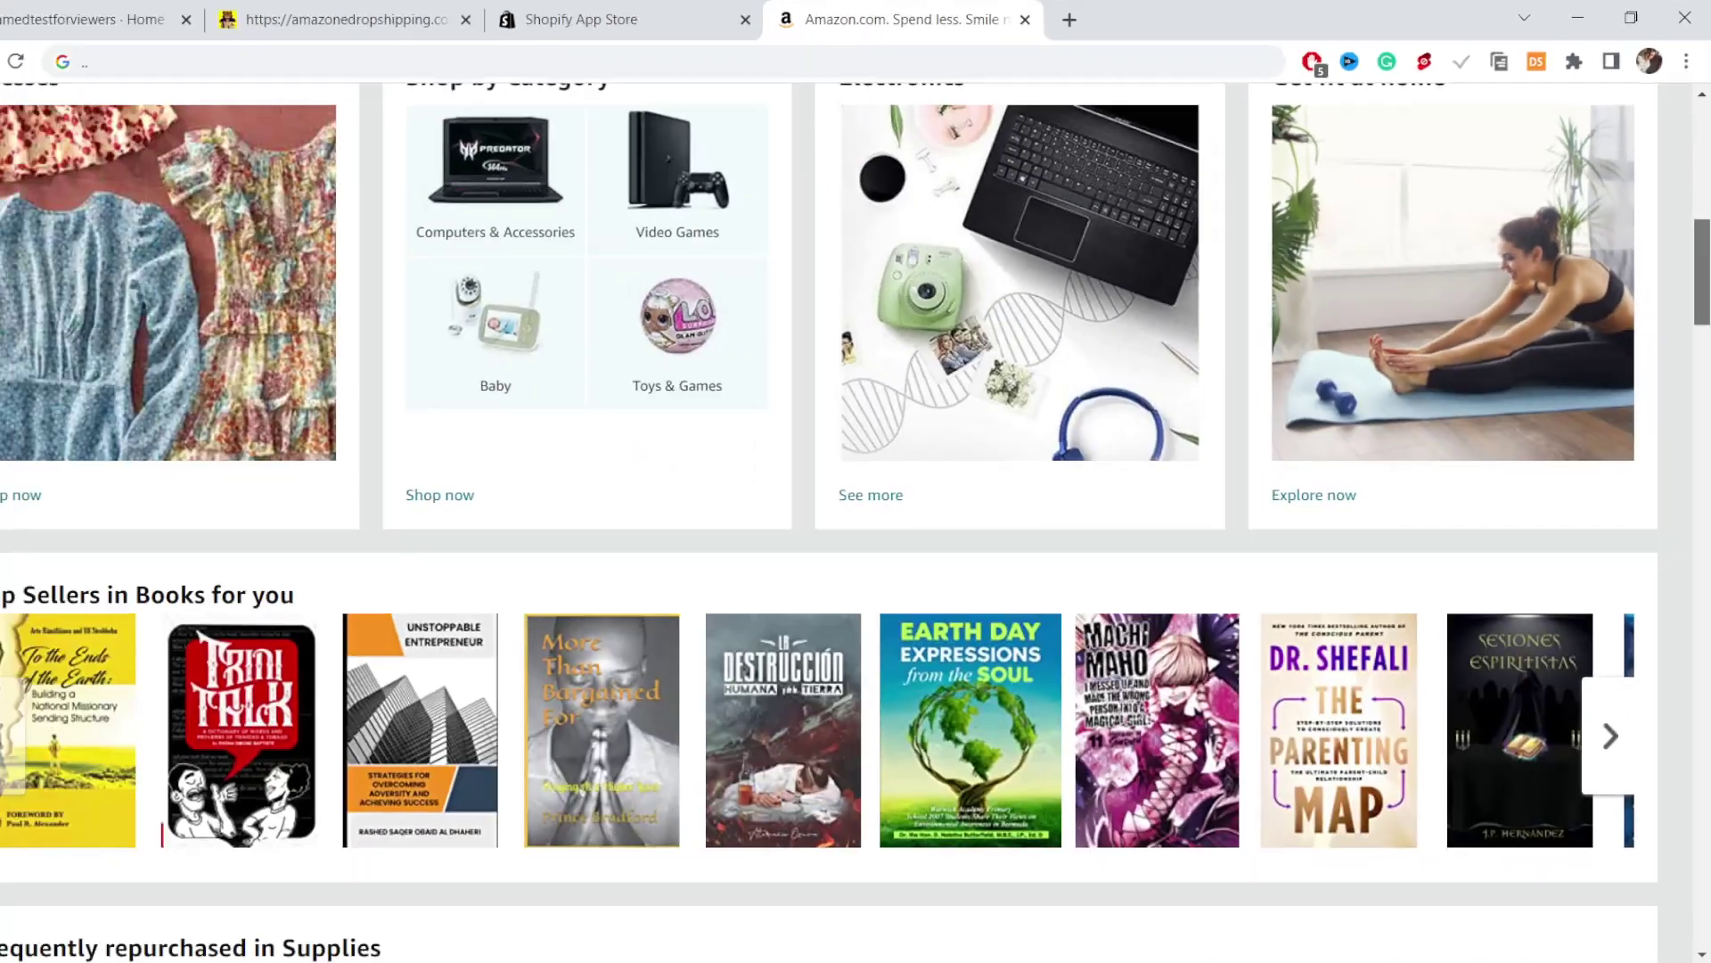
{"action": "scroll", "coordinate": [1706, 669], "scroll_direction": "down", "scroll_amount": 15}
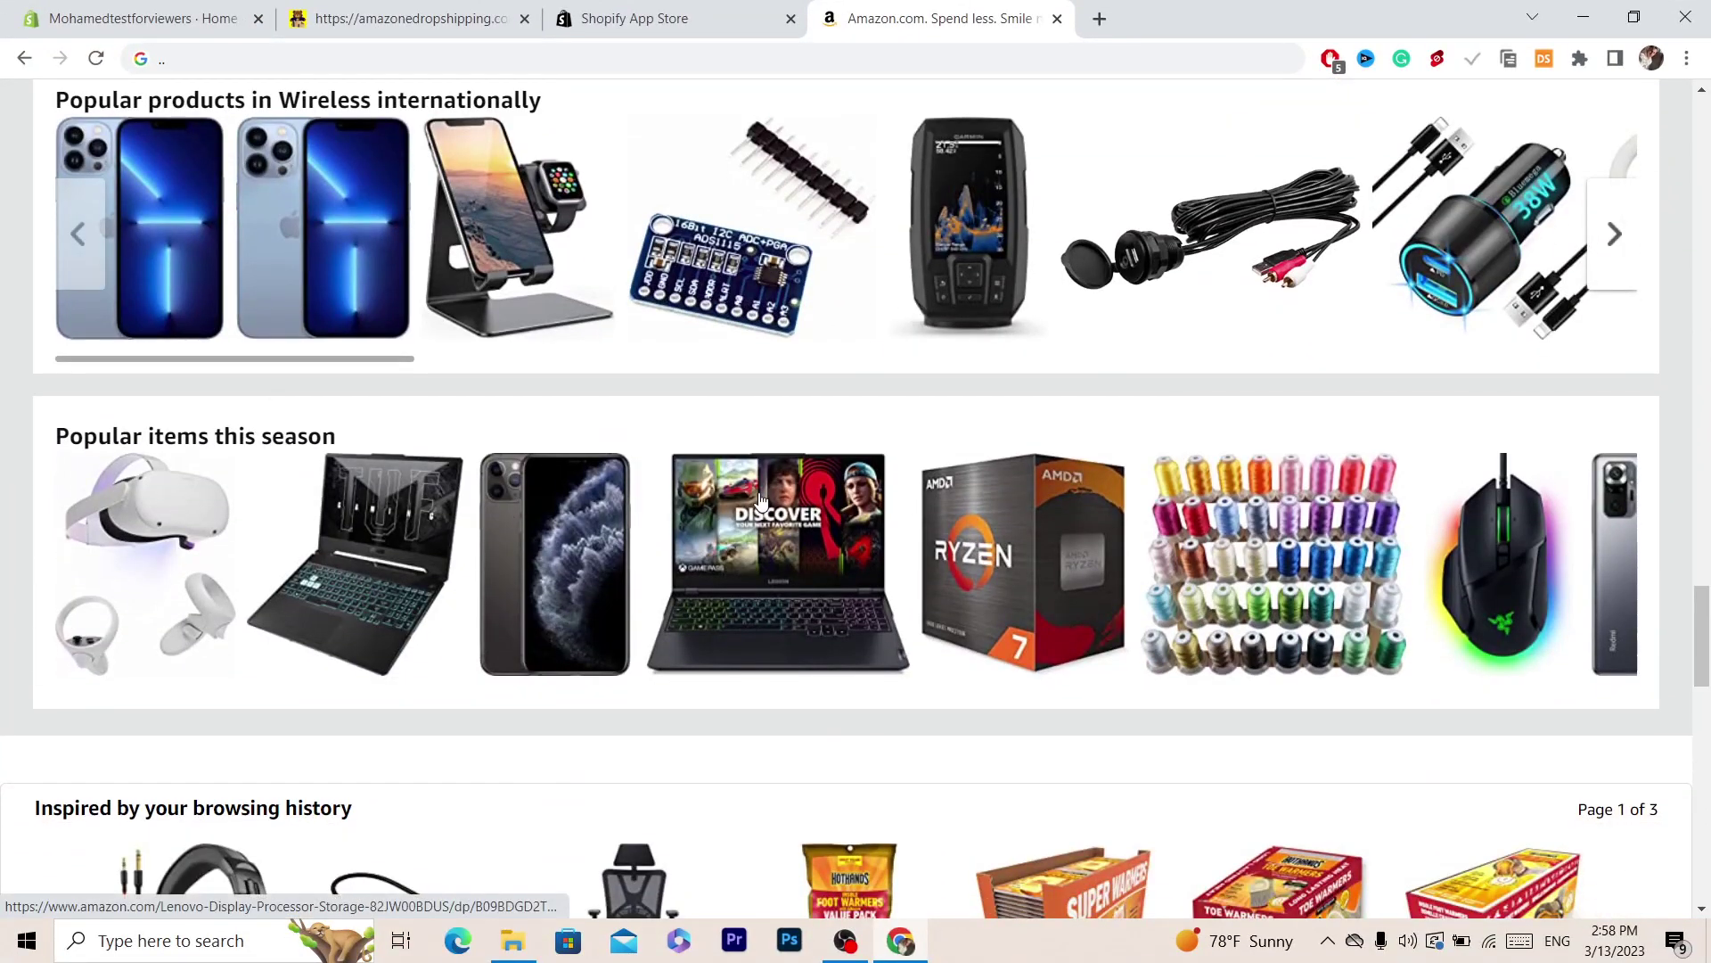
{"action": "left_click", "coordinate": [778, 553]}
{"action": "left_click", "coordinate": [855, 59]}
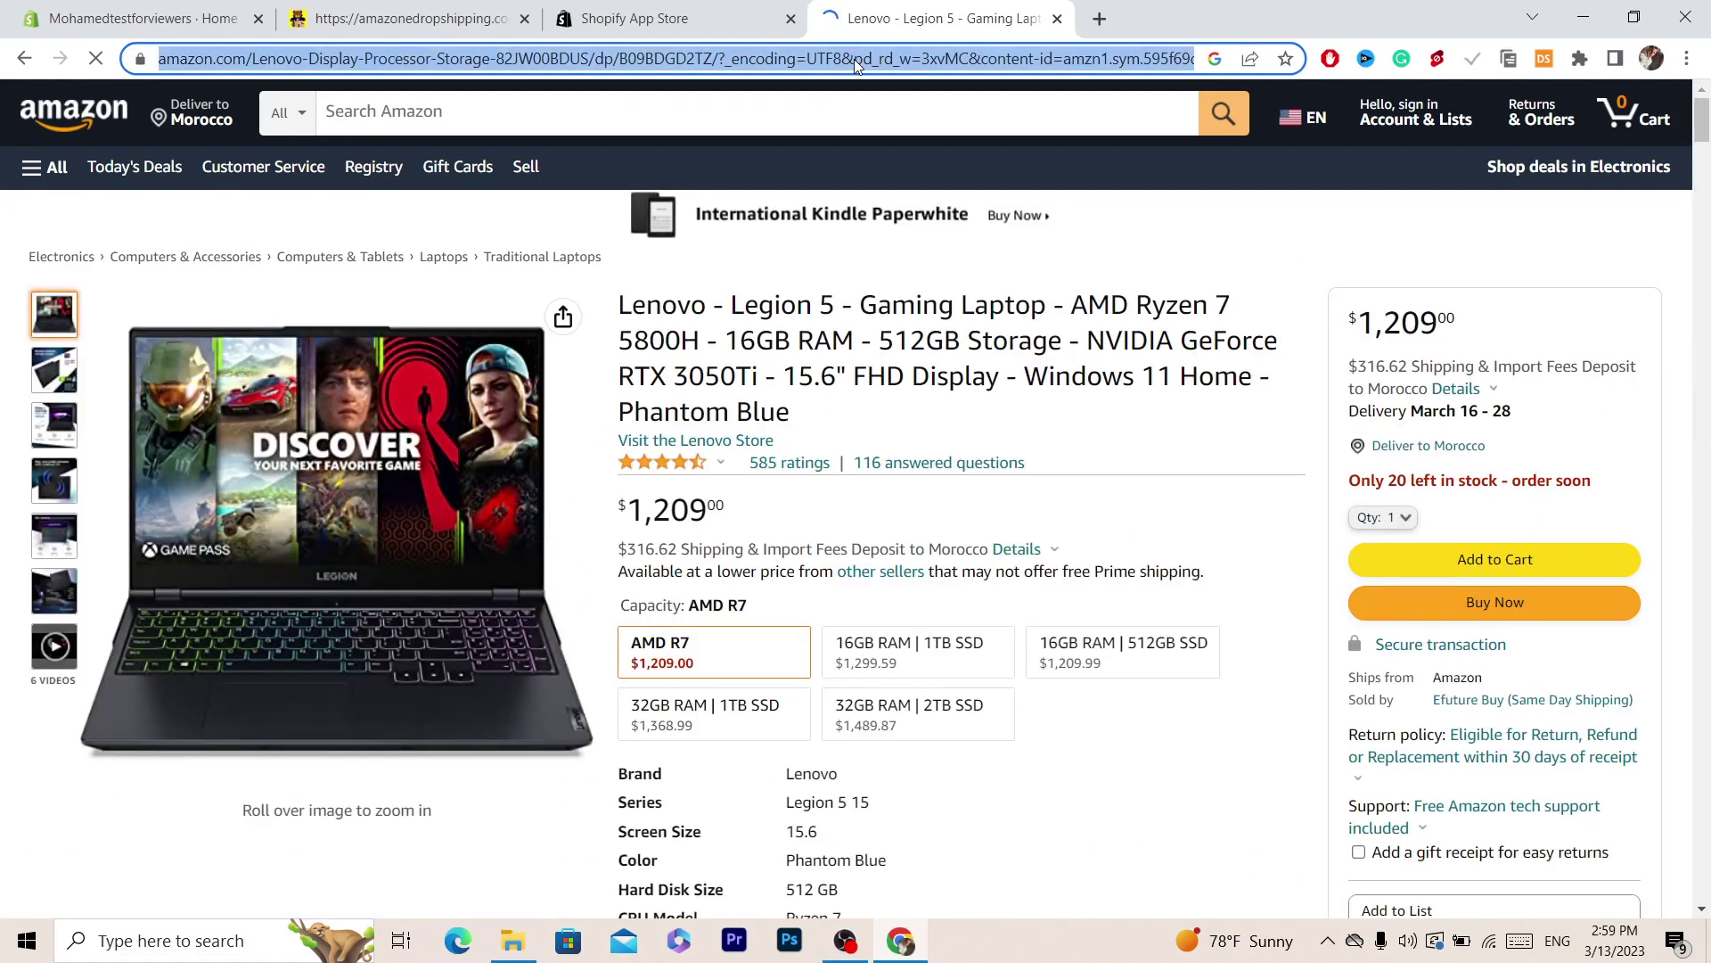
{"action": "right_click", "coordinate": [854, 59]}
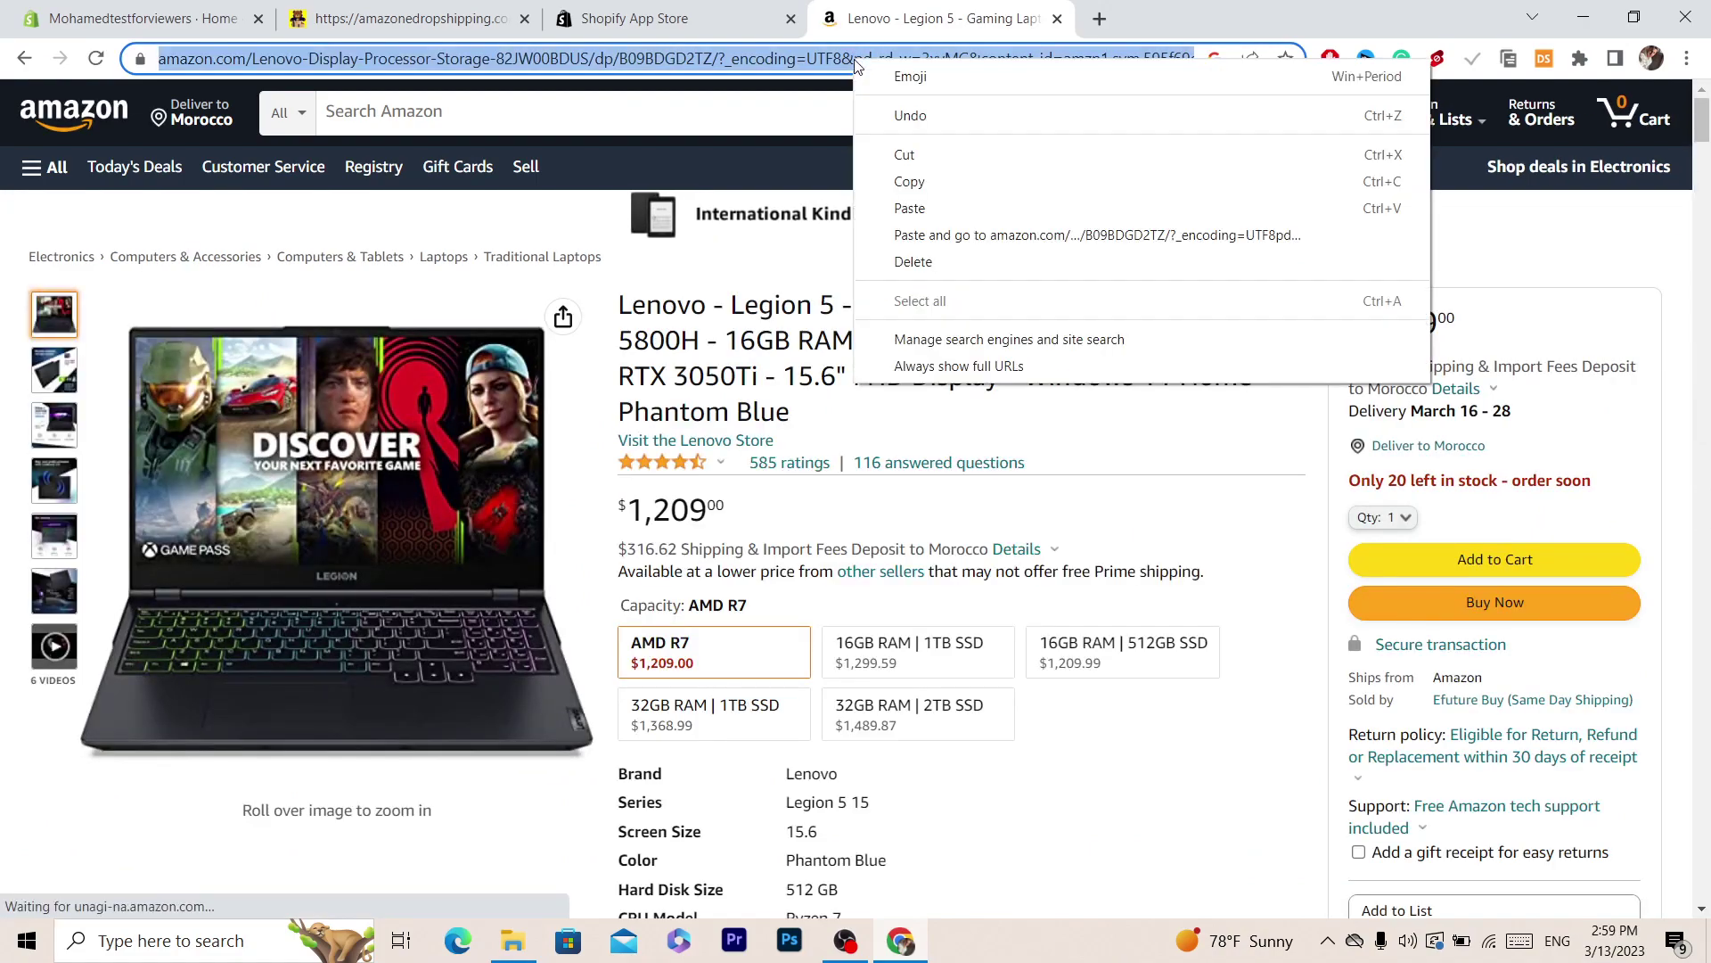
{"action": "left_click", "coordinate": [912, 182]}
{"action": "left_click", "coordinate": [710, 16]}
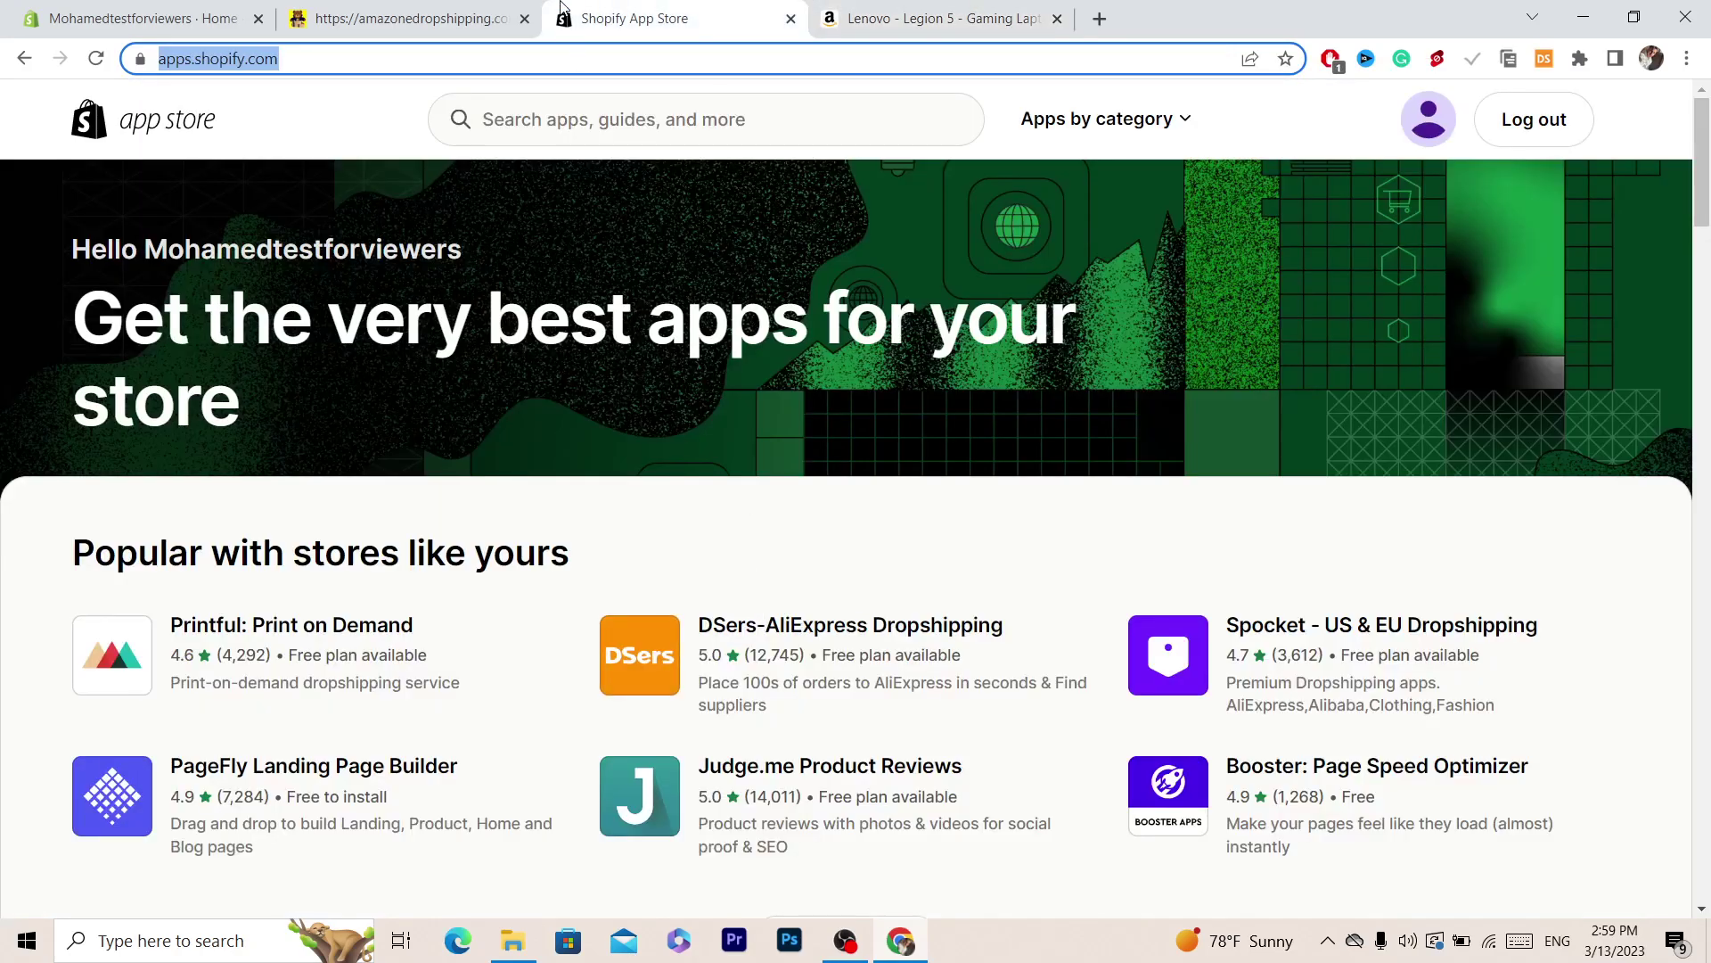
Paste the Lenovo Legion 5 Amazon link into AmaZone's import box and fetch the product
{"action": "left_click", "coordinate": [401, 18]}
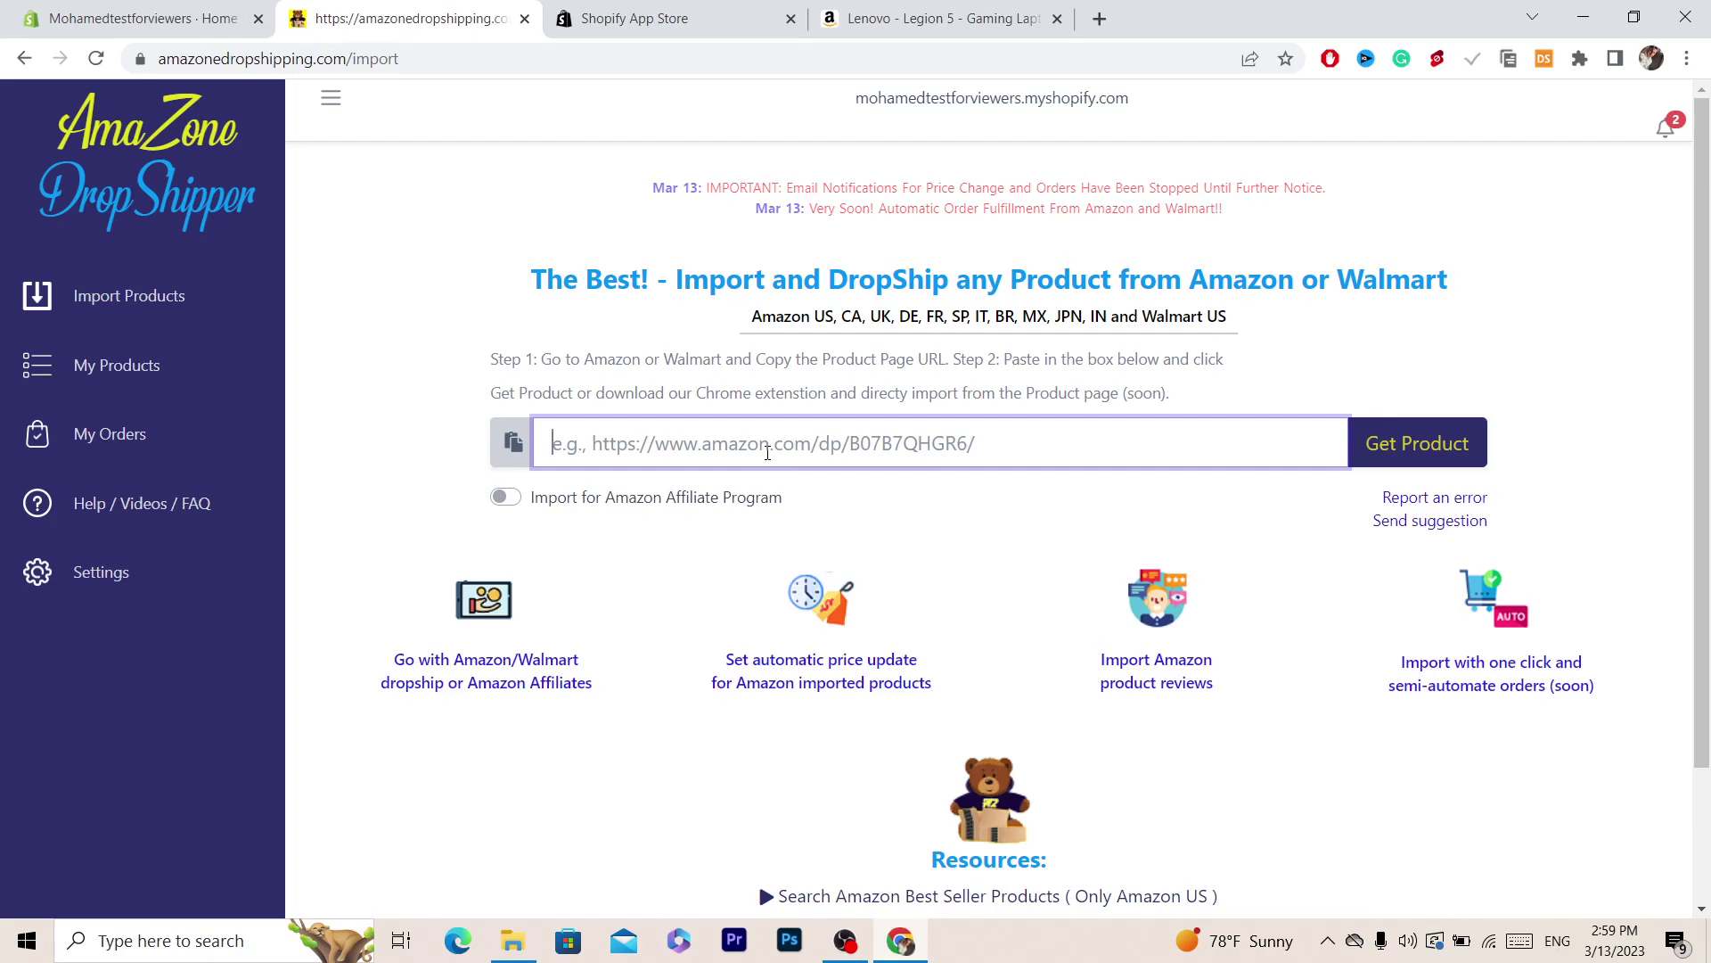
{"action": "key", "text": "ctrl+v"}
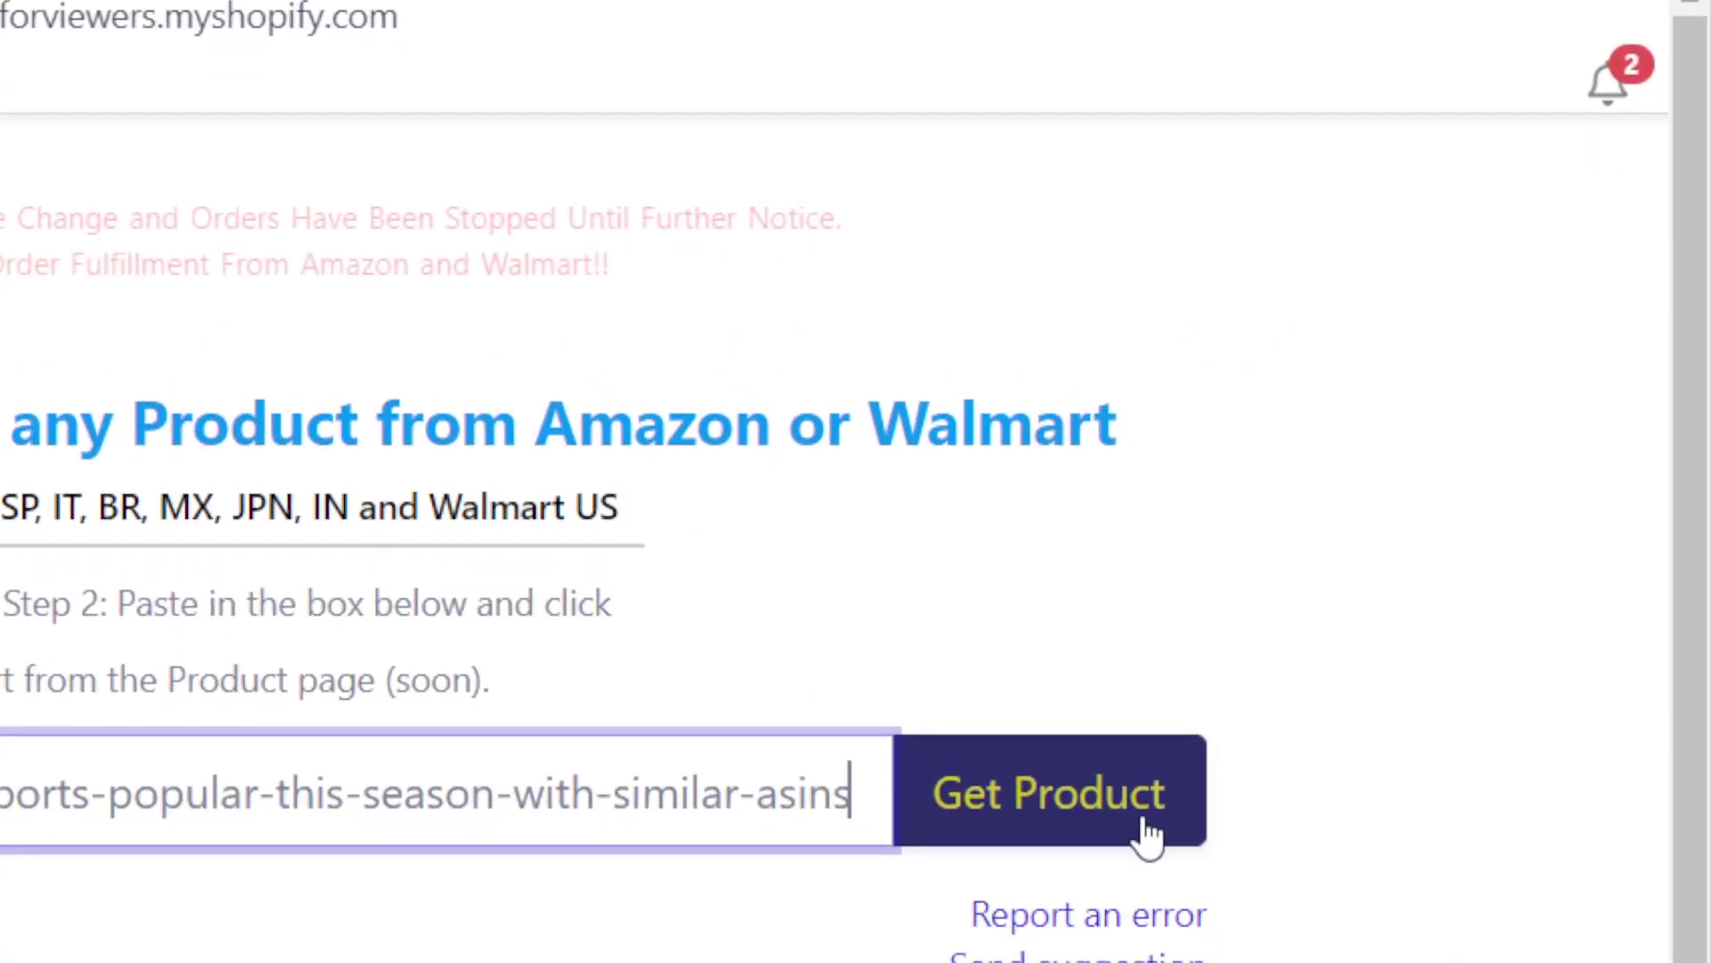
{"action": "left_click", "coordinate": [1148, 829]}
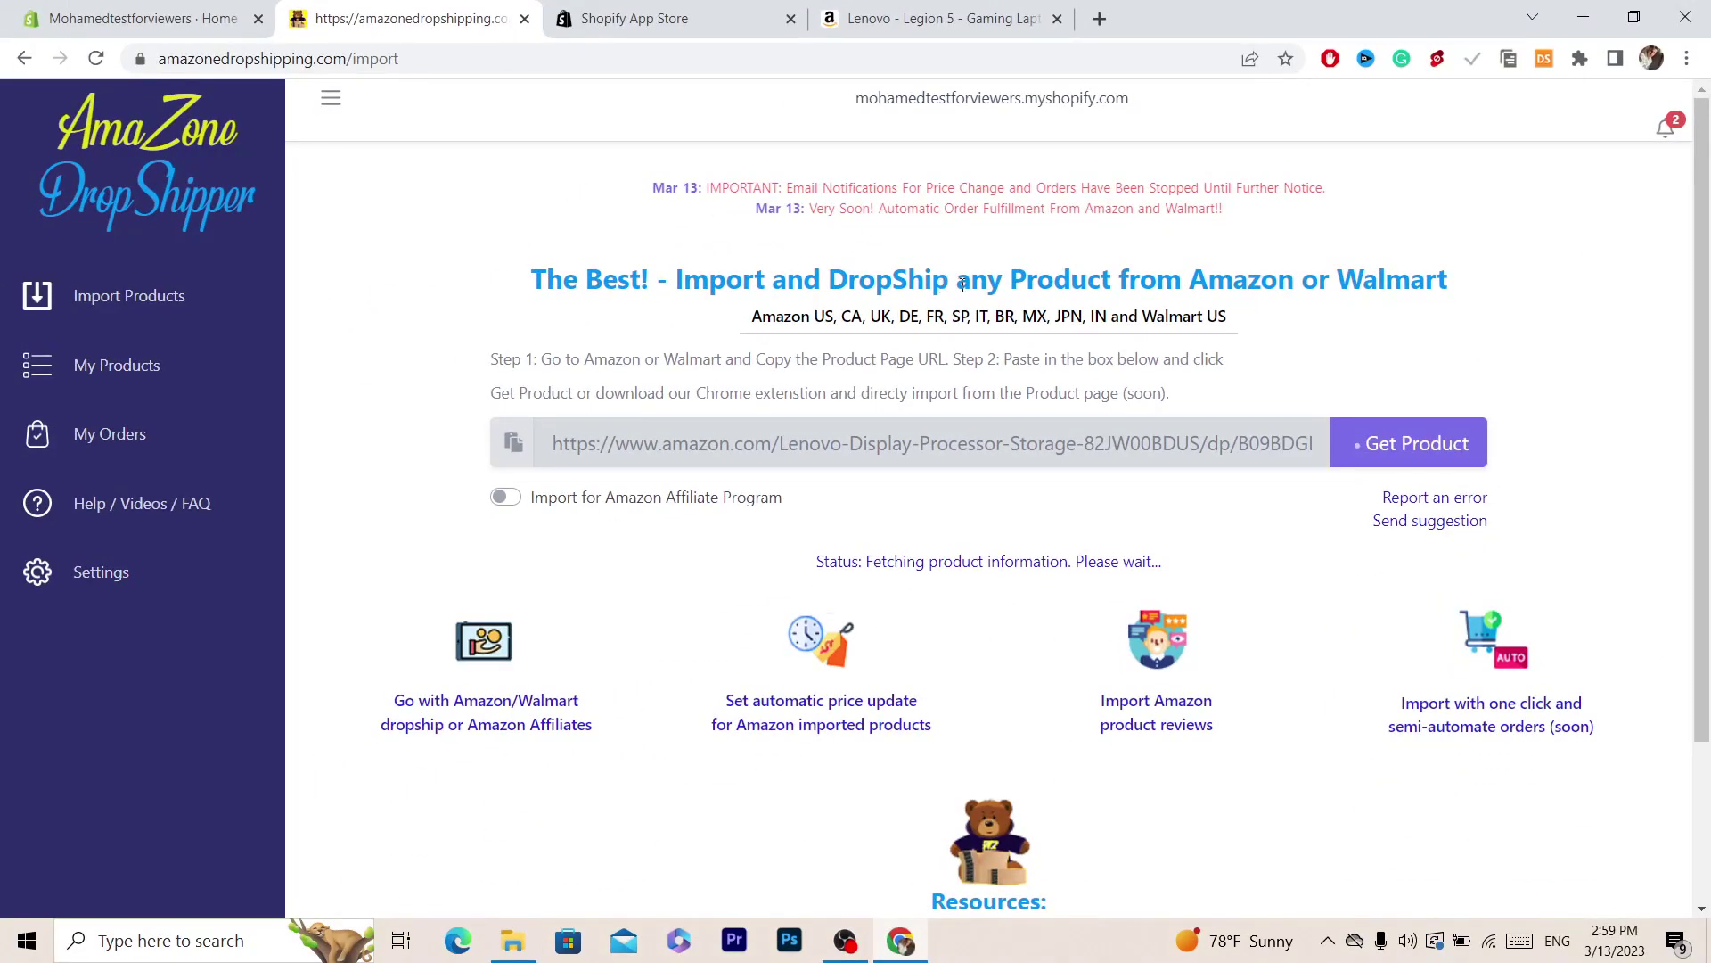
{"action": "scroll", "coordinate": [1070, 276], "scroll_direction": "down", "scroll_amount": 1}
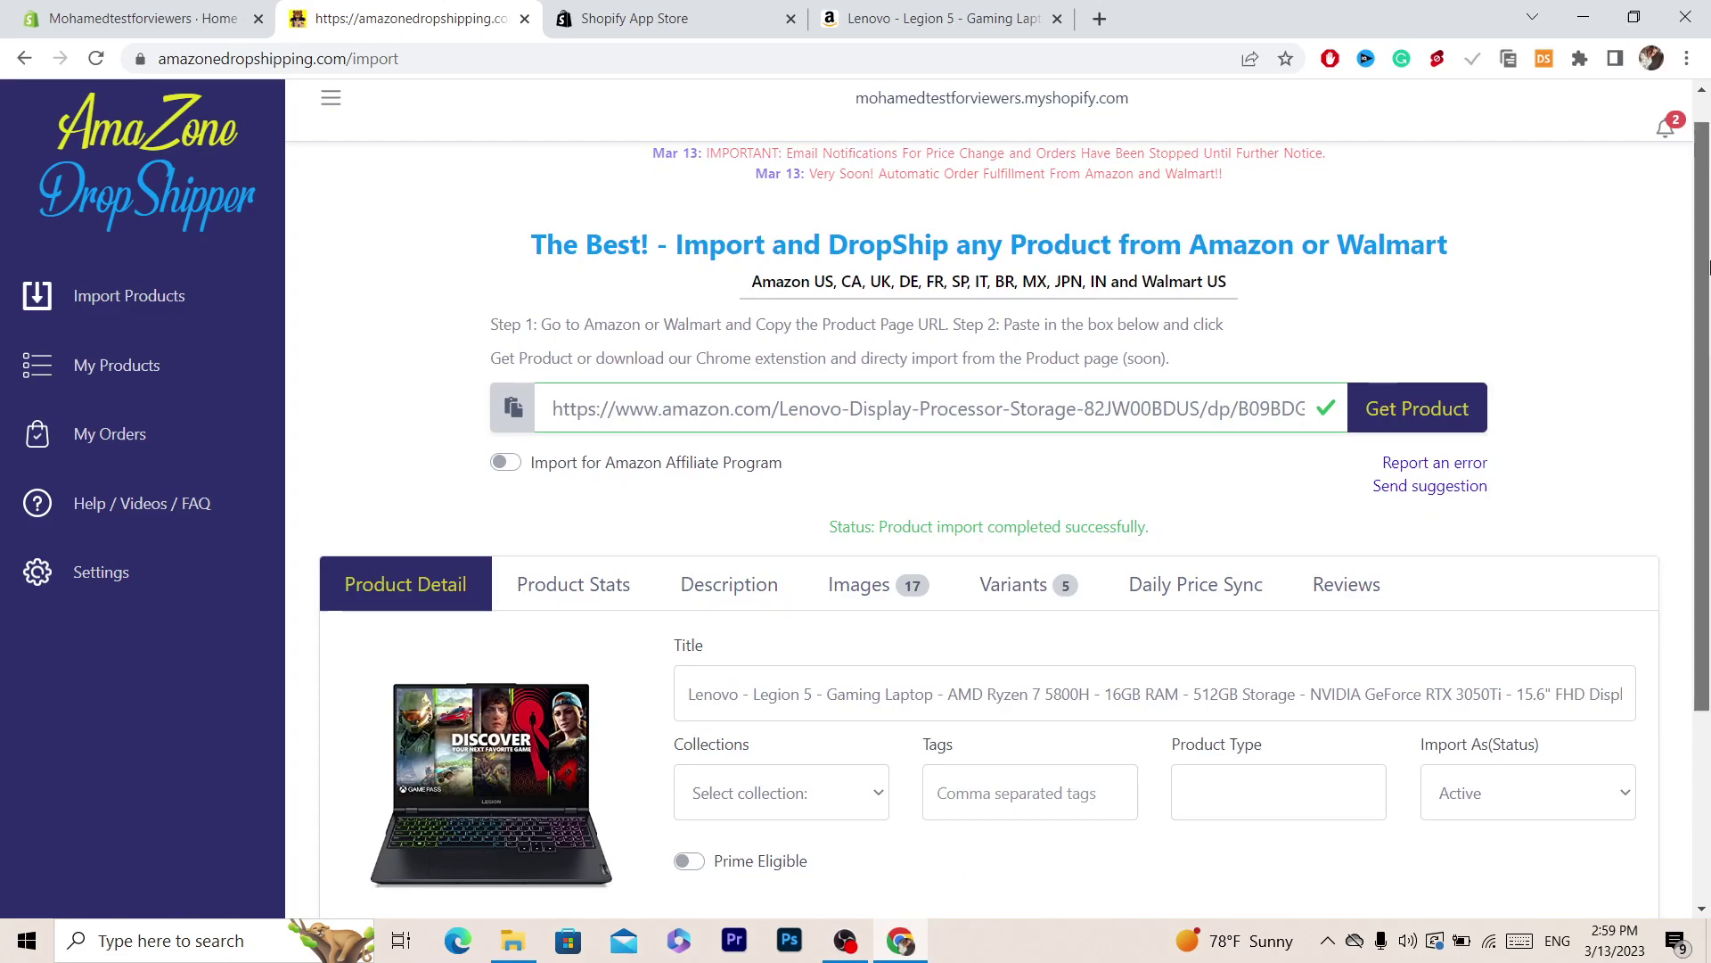
Browse the imported laptop's stats, description, 17 images and 5 priced variants
{"action": "scroll", "coordinate": [913, 356], "scroll_direction": "down", "scroll_amount": 2}
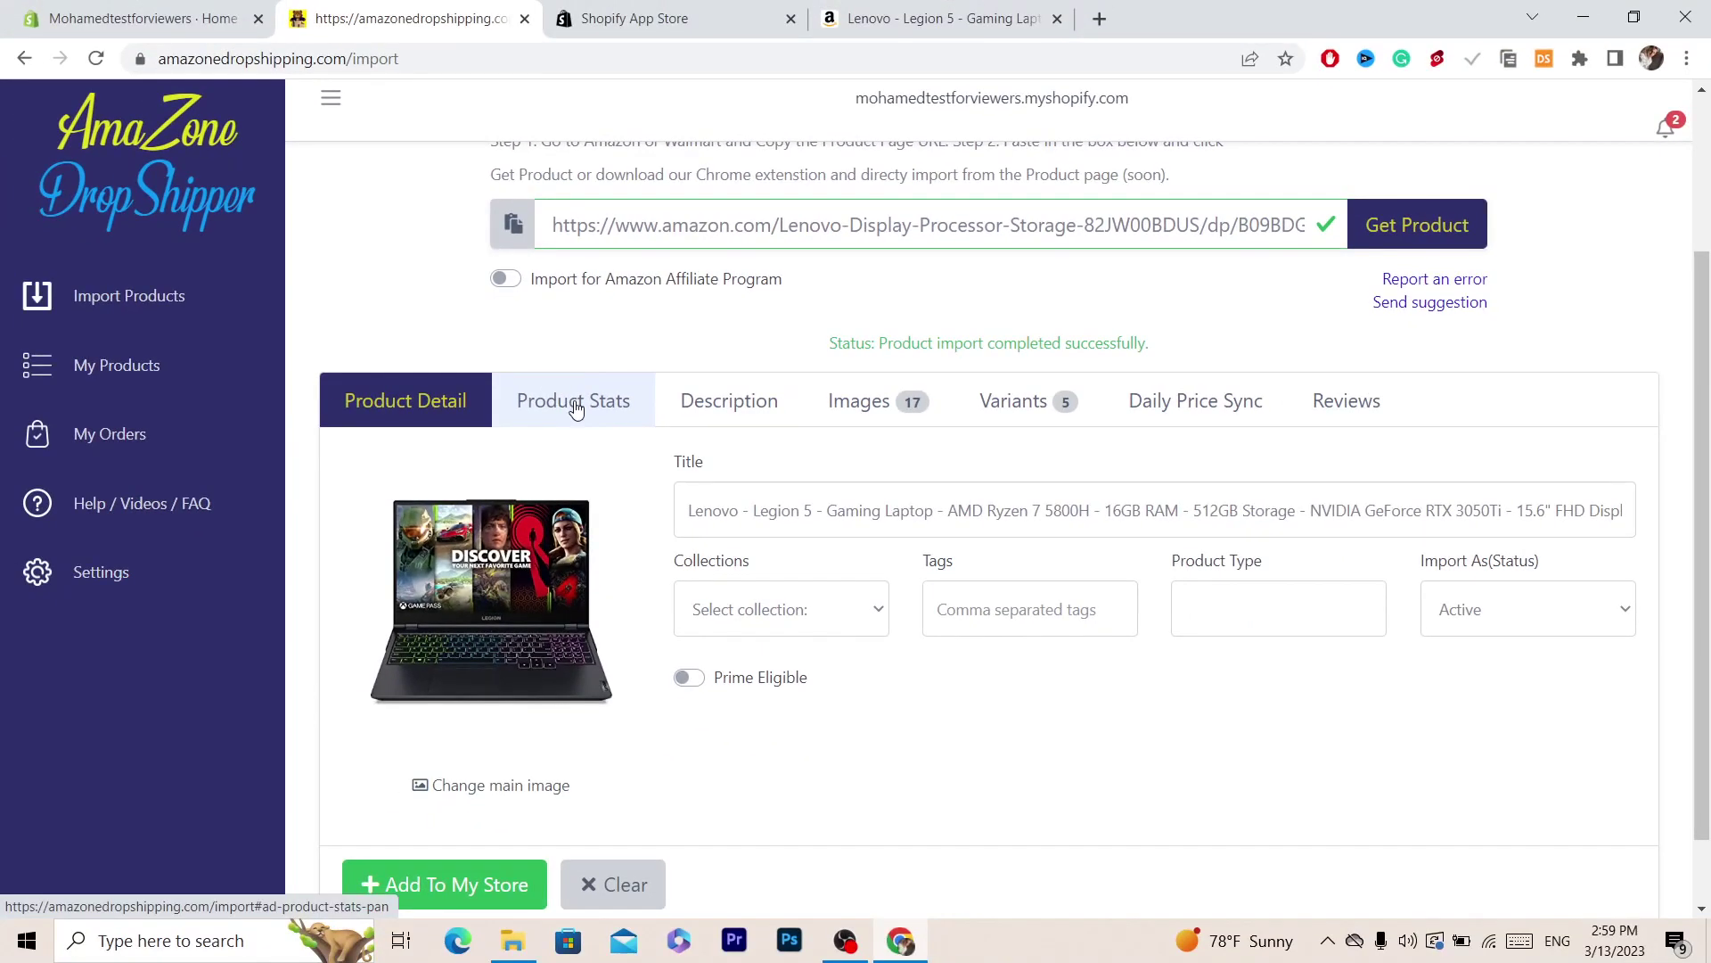
{"action": "left_click", "coordinate": [152, 571]}
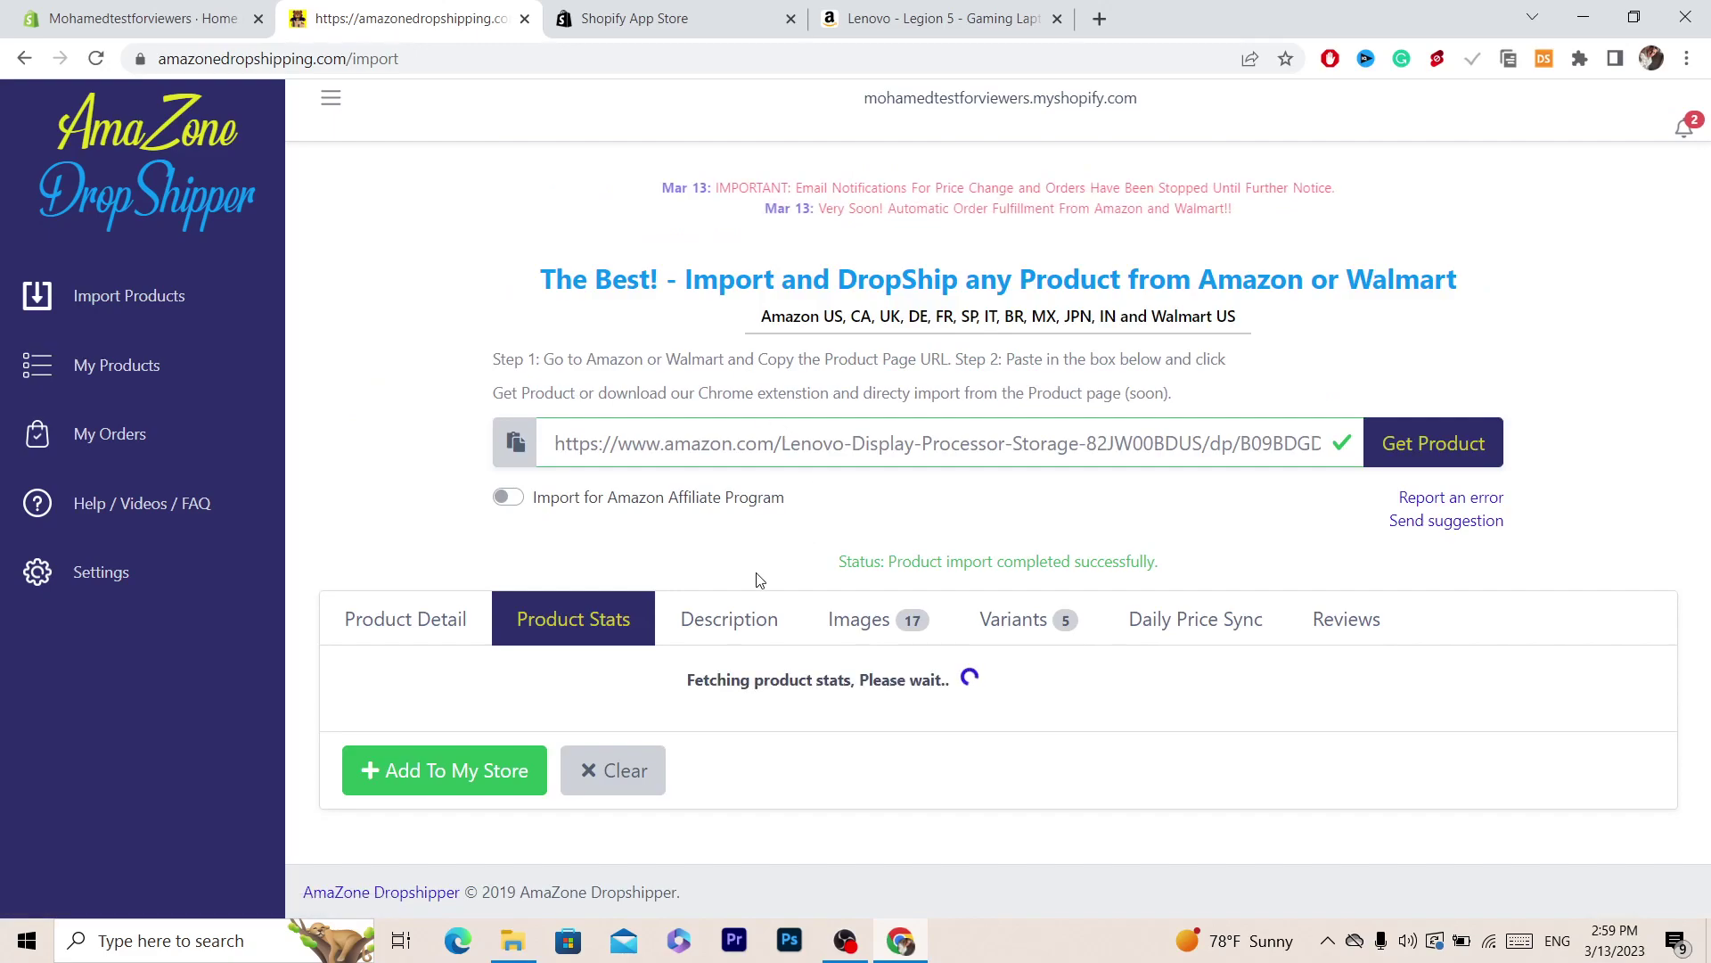
{"action": "left_click", "coordinate": [727, 621]}
{"action": "left_click", "coordinate": [859, 621]}
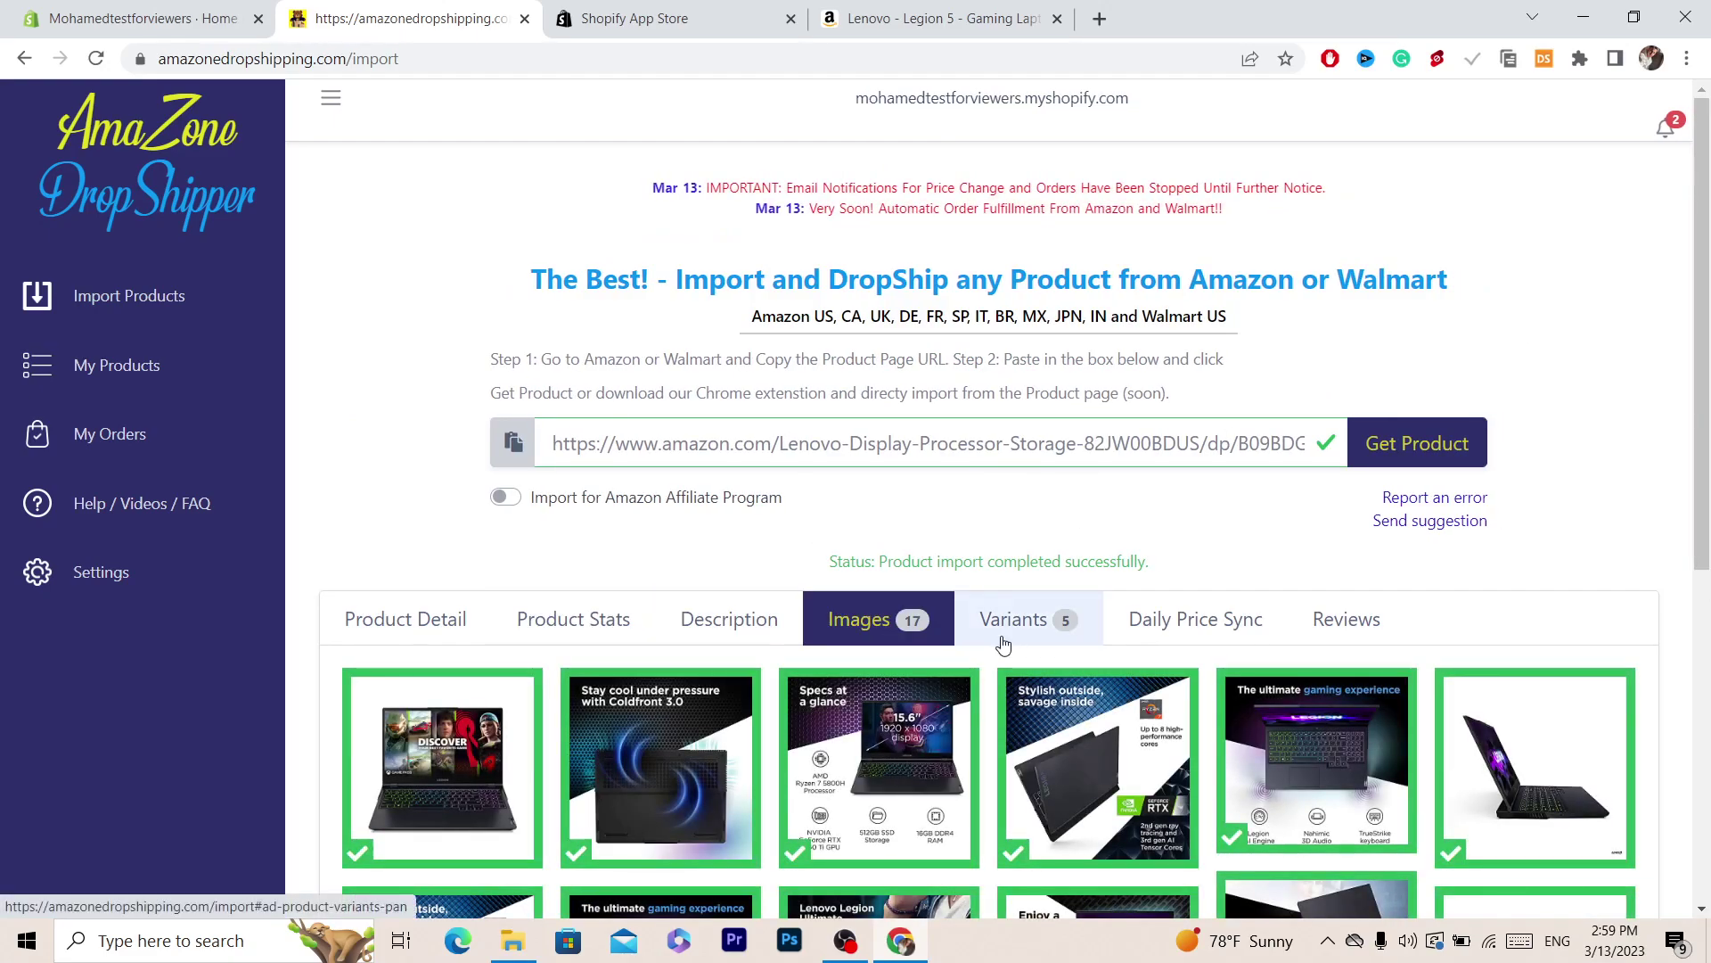
{"action": "left_click", "coordinate": [1005, 643]}
Check the Daily Price Sync and Reviews options, then return to Product Detail
{"action": "scroll", "coordinate": [1252, 355], "scroll_direction": "down", "scroll_amount": 3}
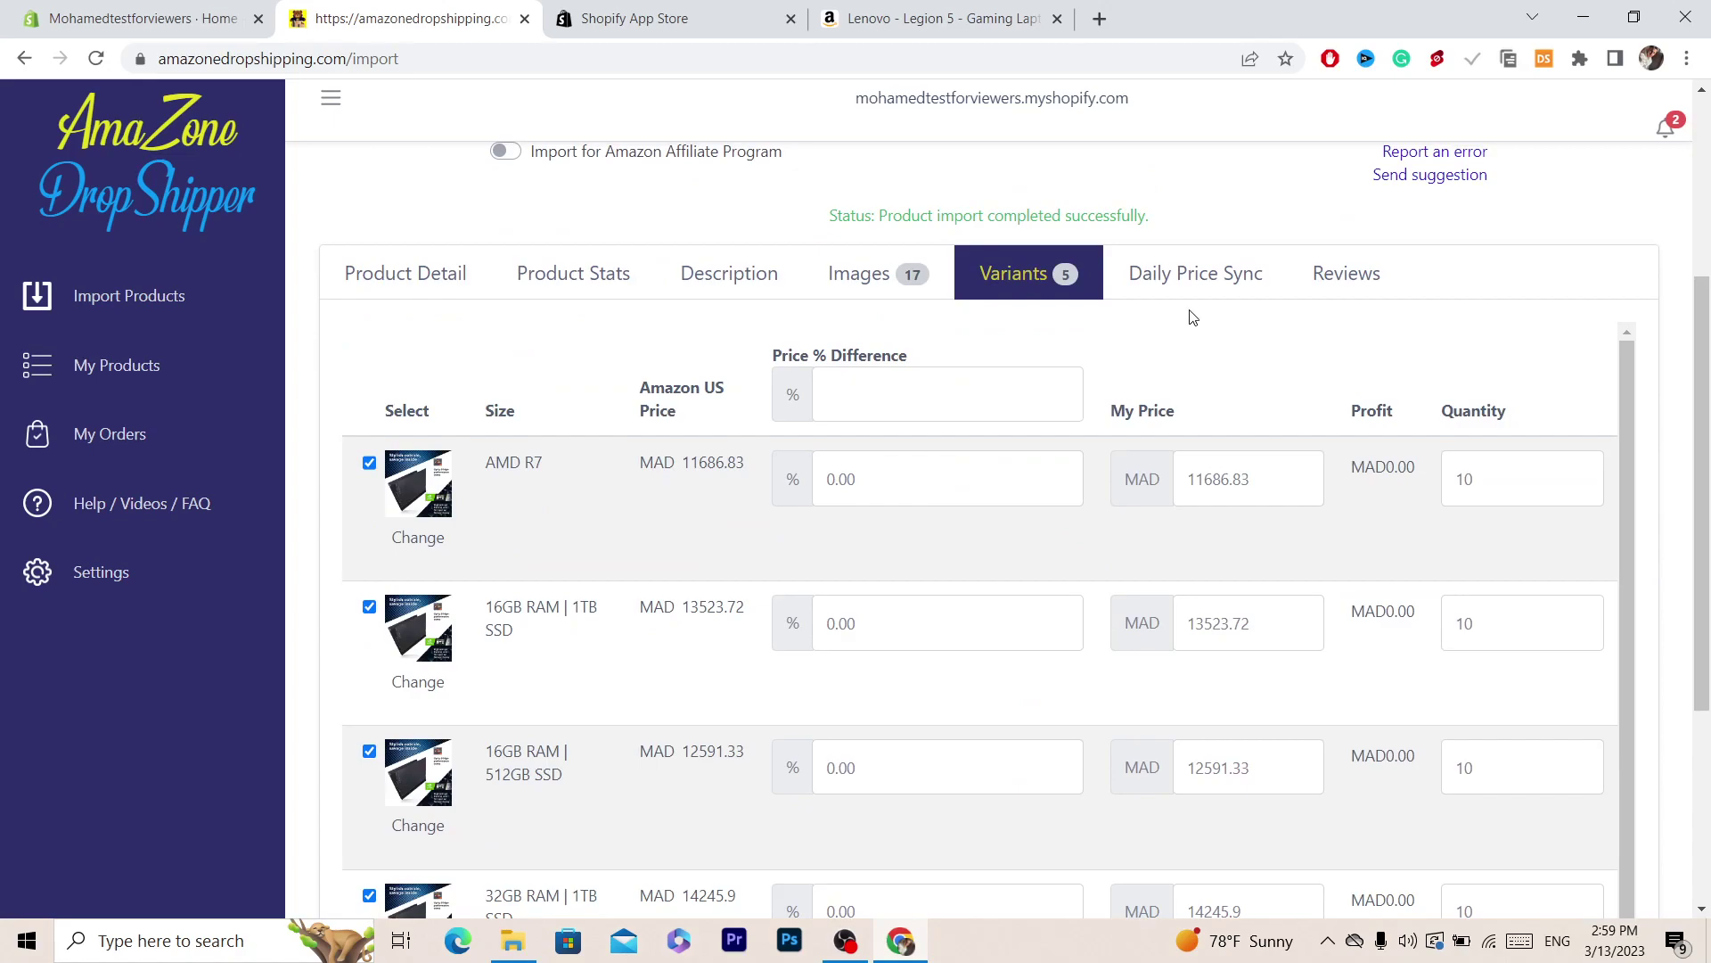
{"action": "left_click", "coordinate": [1223, 281]}
{"action": "left_click", "coordinate": [1361, 294]}
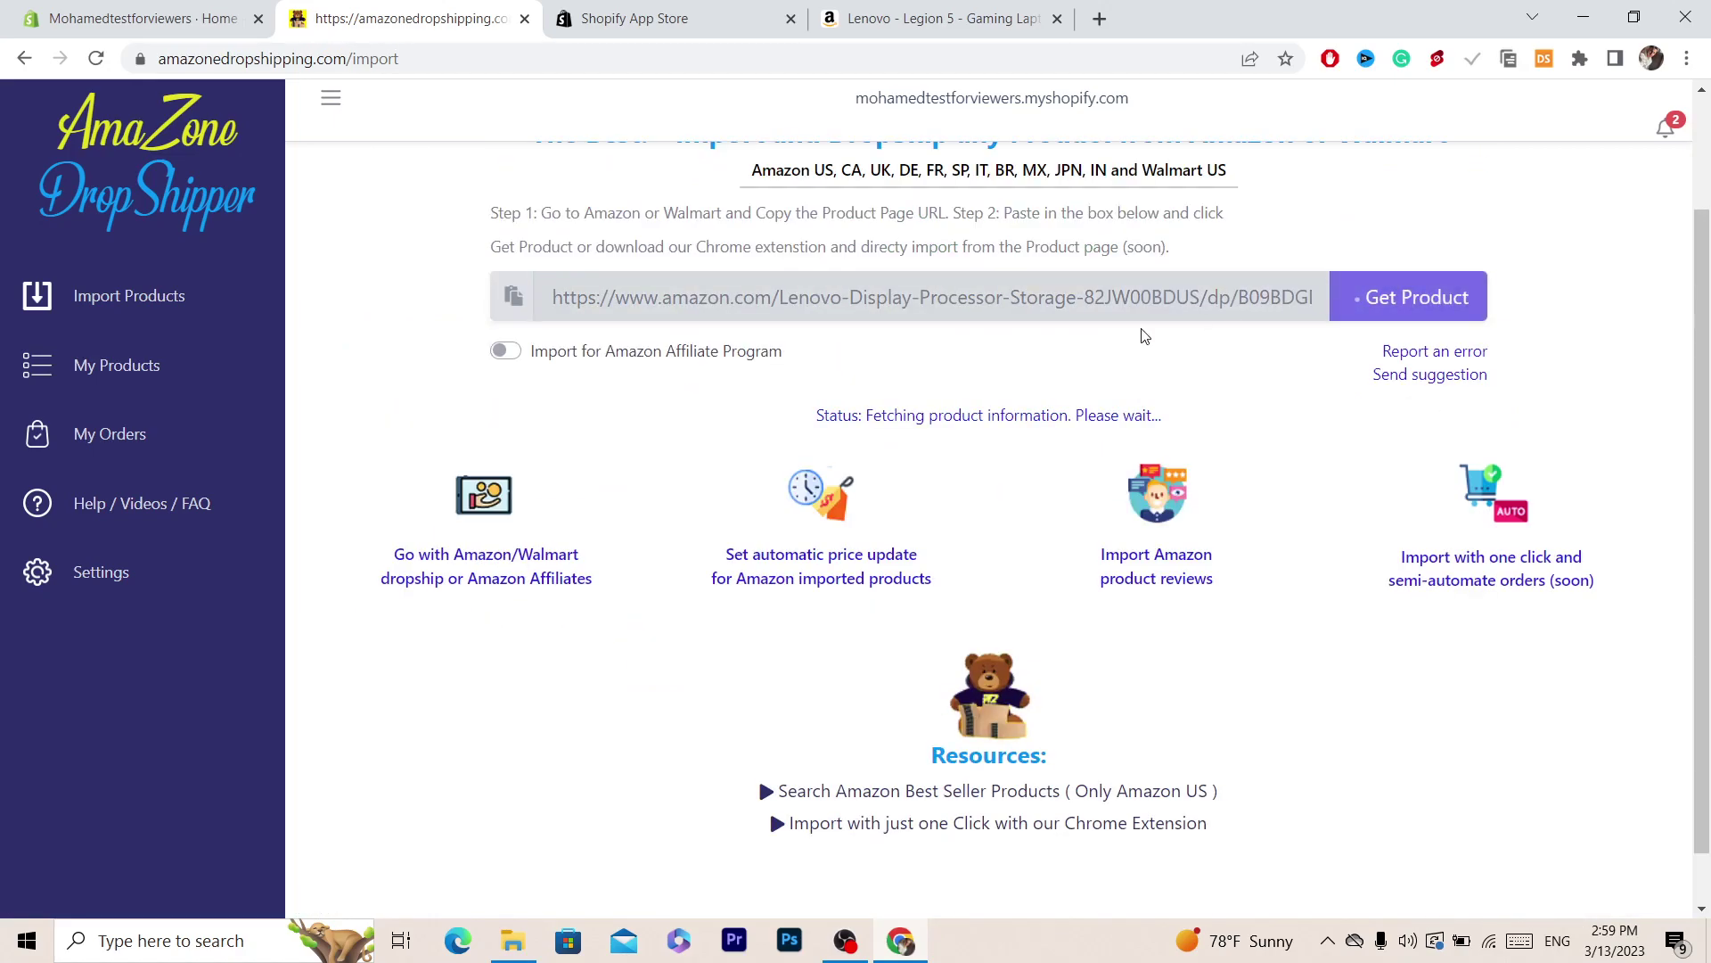
{"action": "left_click", "coordinate": [1350, 468]}
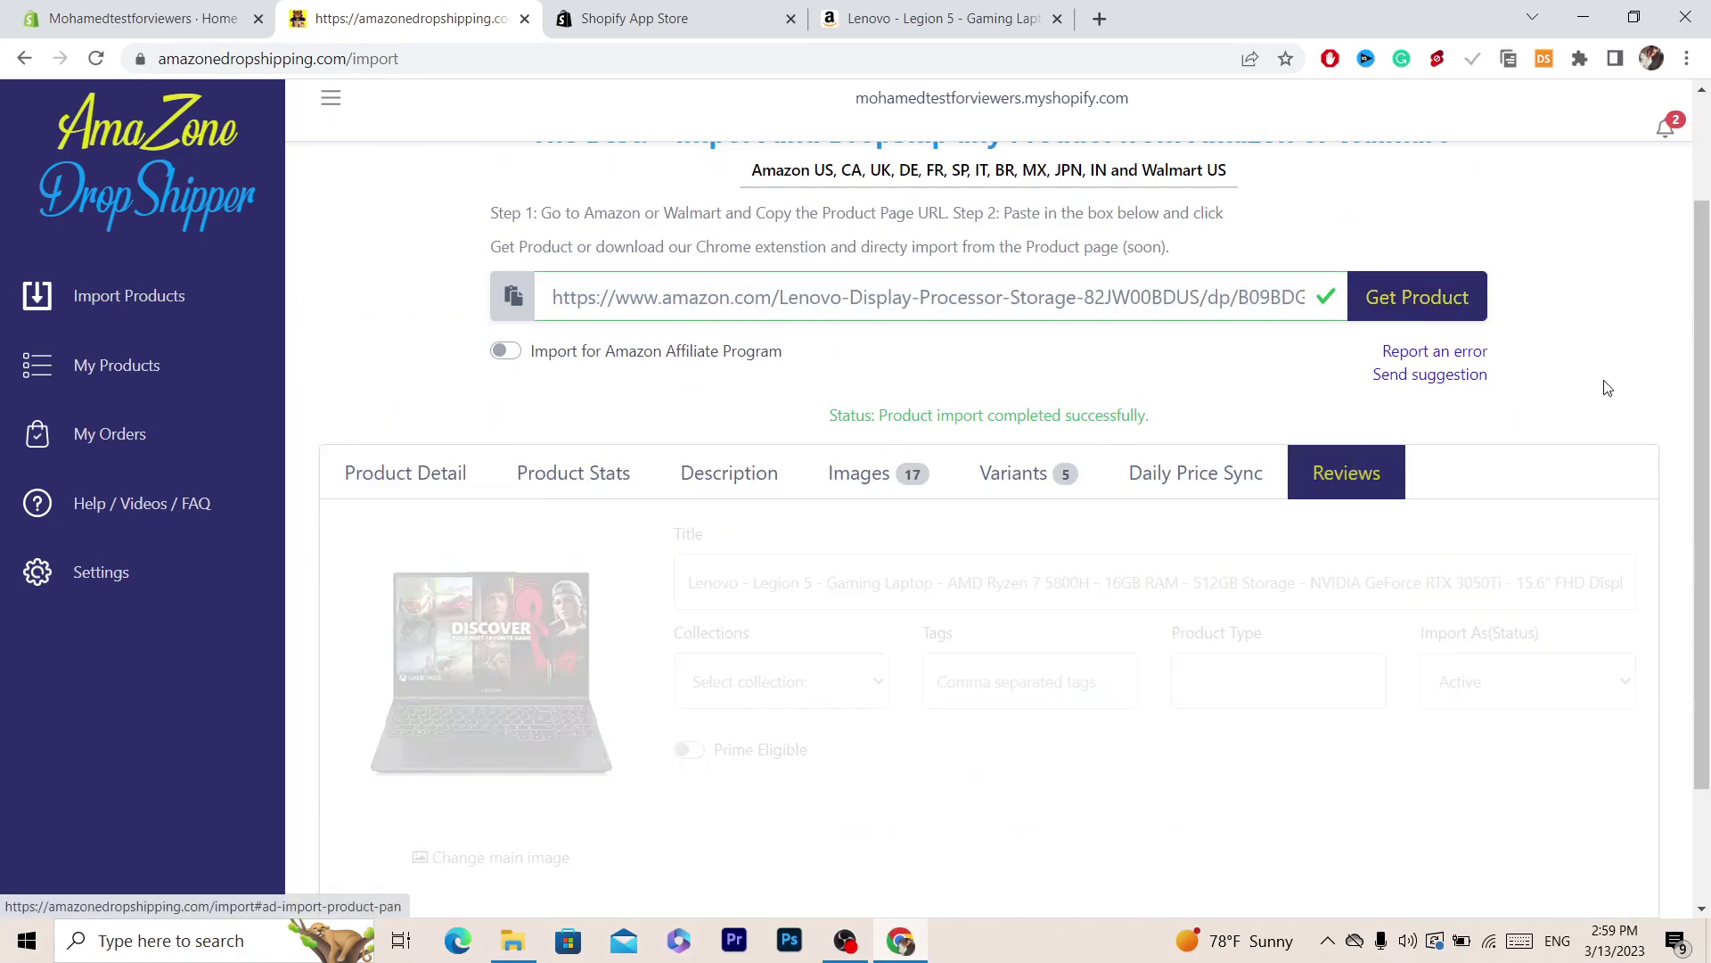
{"action": "scroll", "coordinate": [1707, 491], "scroll_direction": "down", "scroll_amount": 1}
{"action": "left_click", "coordinate": [408, 446]}
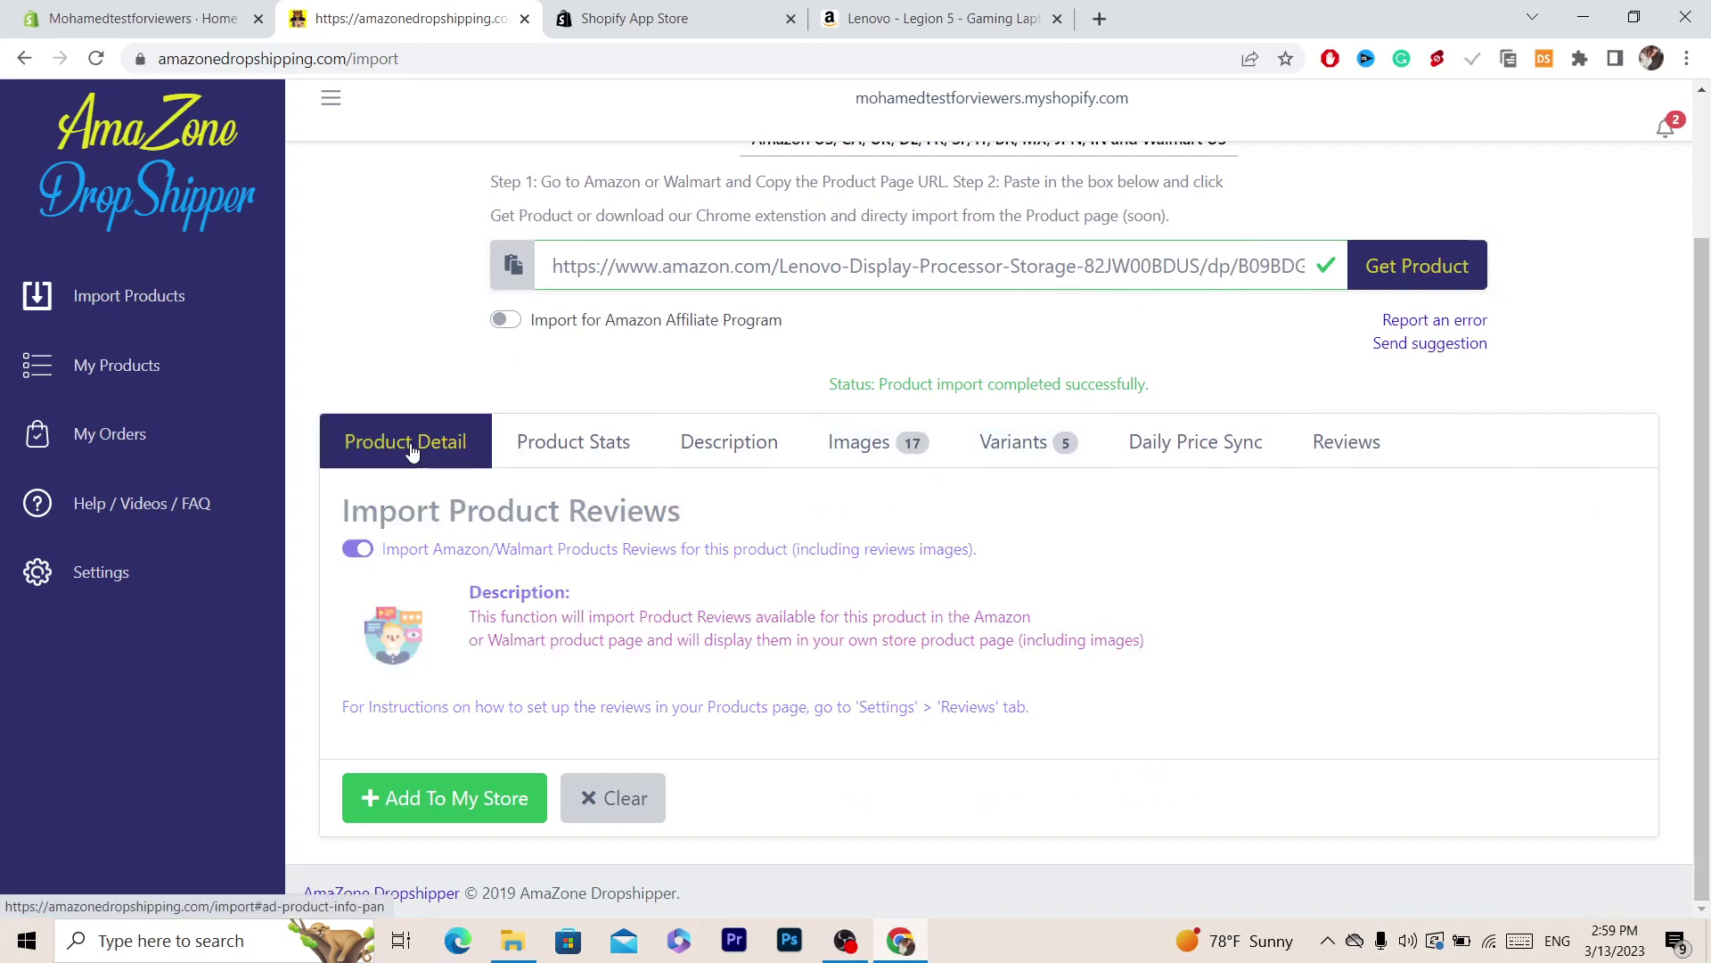
Retitle the Lenovo Legion laptop 'Test PRODUCT' and add it to the Shopify store
{"action": "triple_click", "coordinate": [769, 551]}
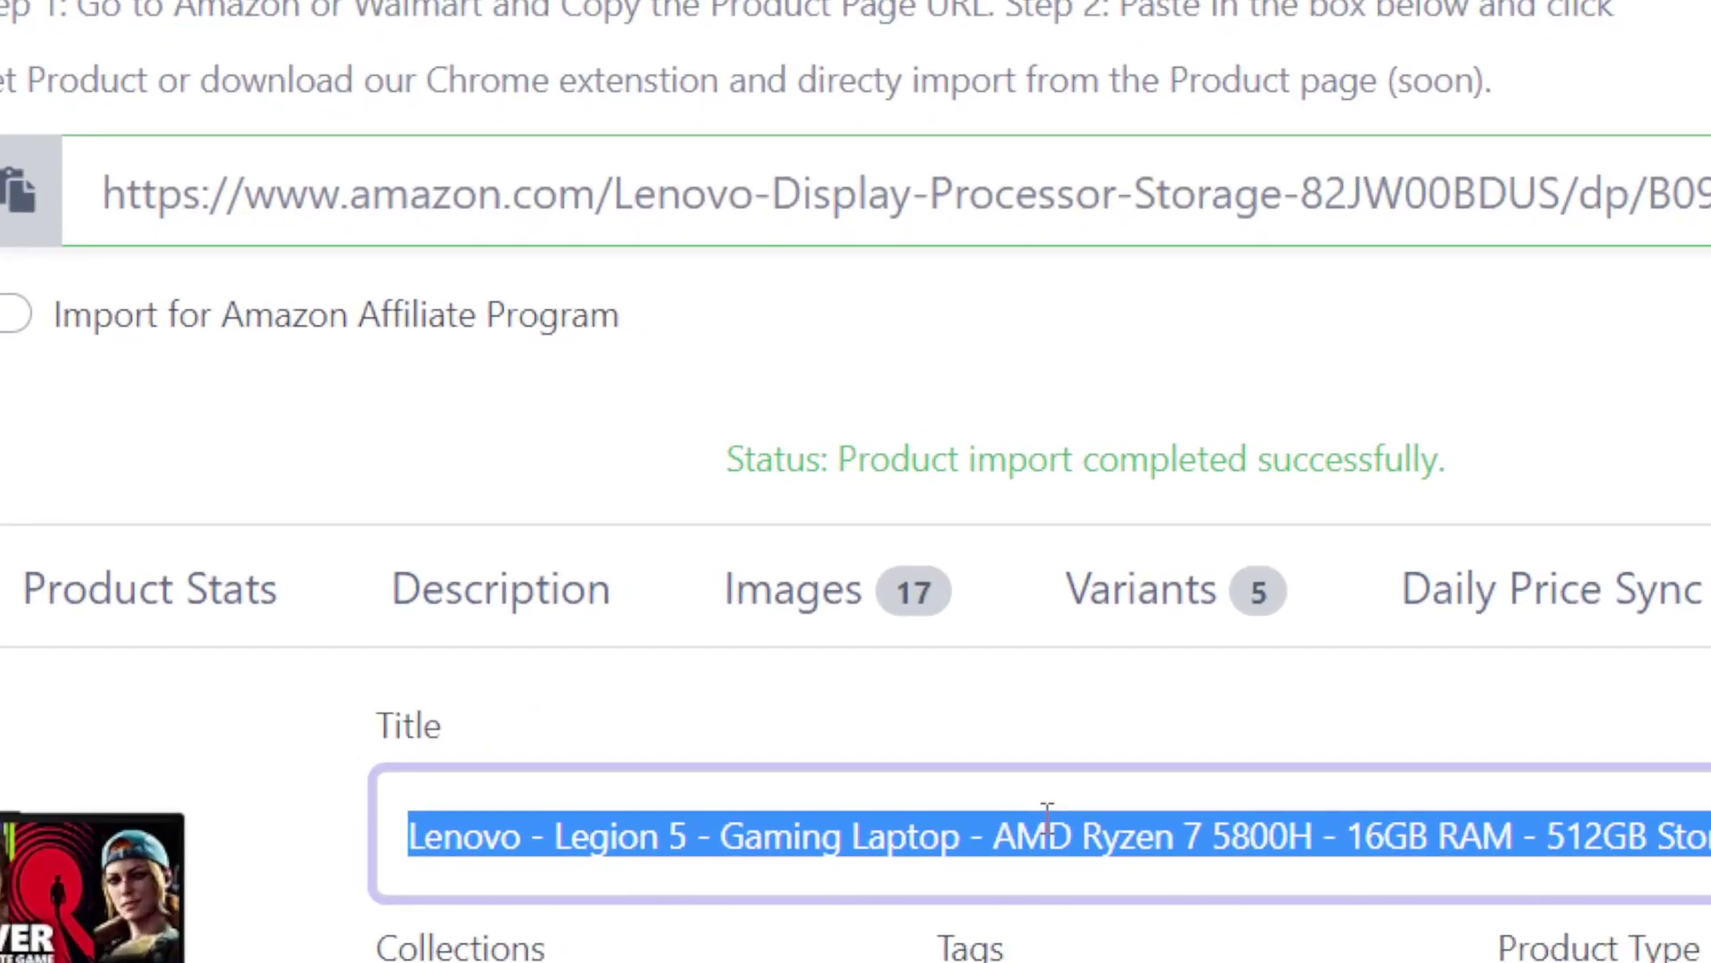
{"action": "key", "text": "BackSpace"}
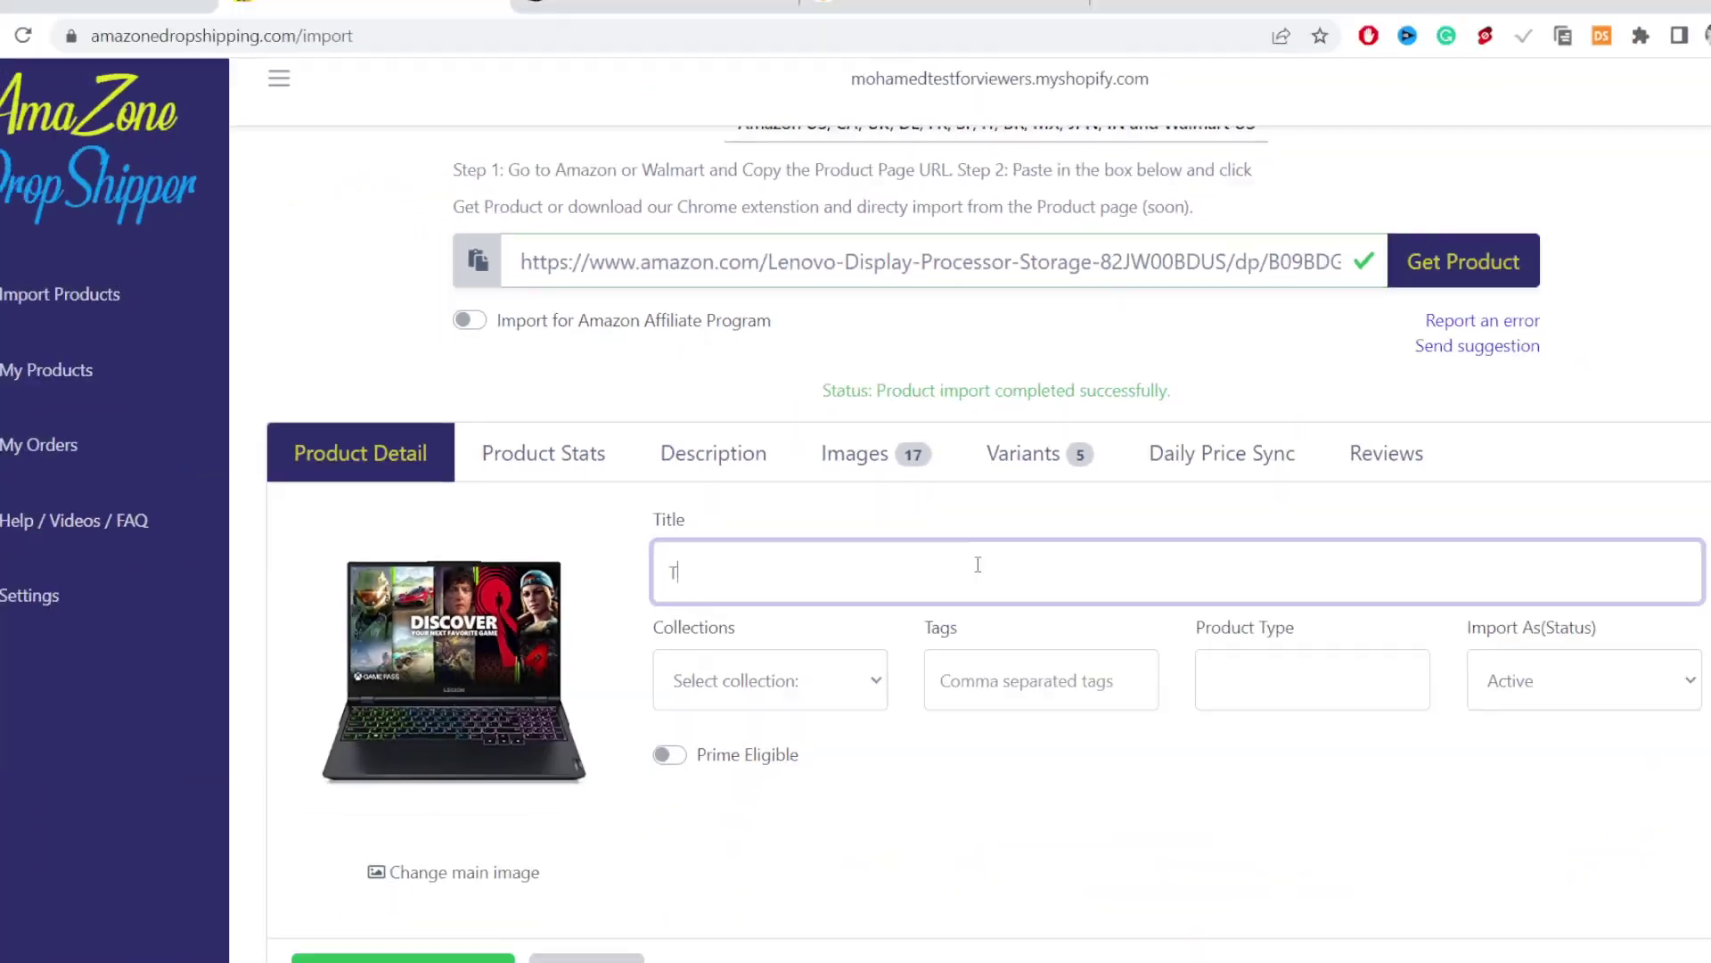
{"action": "type", "text": "Test "}
{"action": "type", "text": "PRODUCT"}
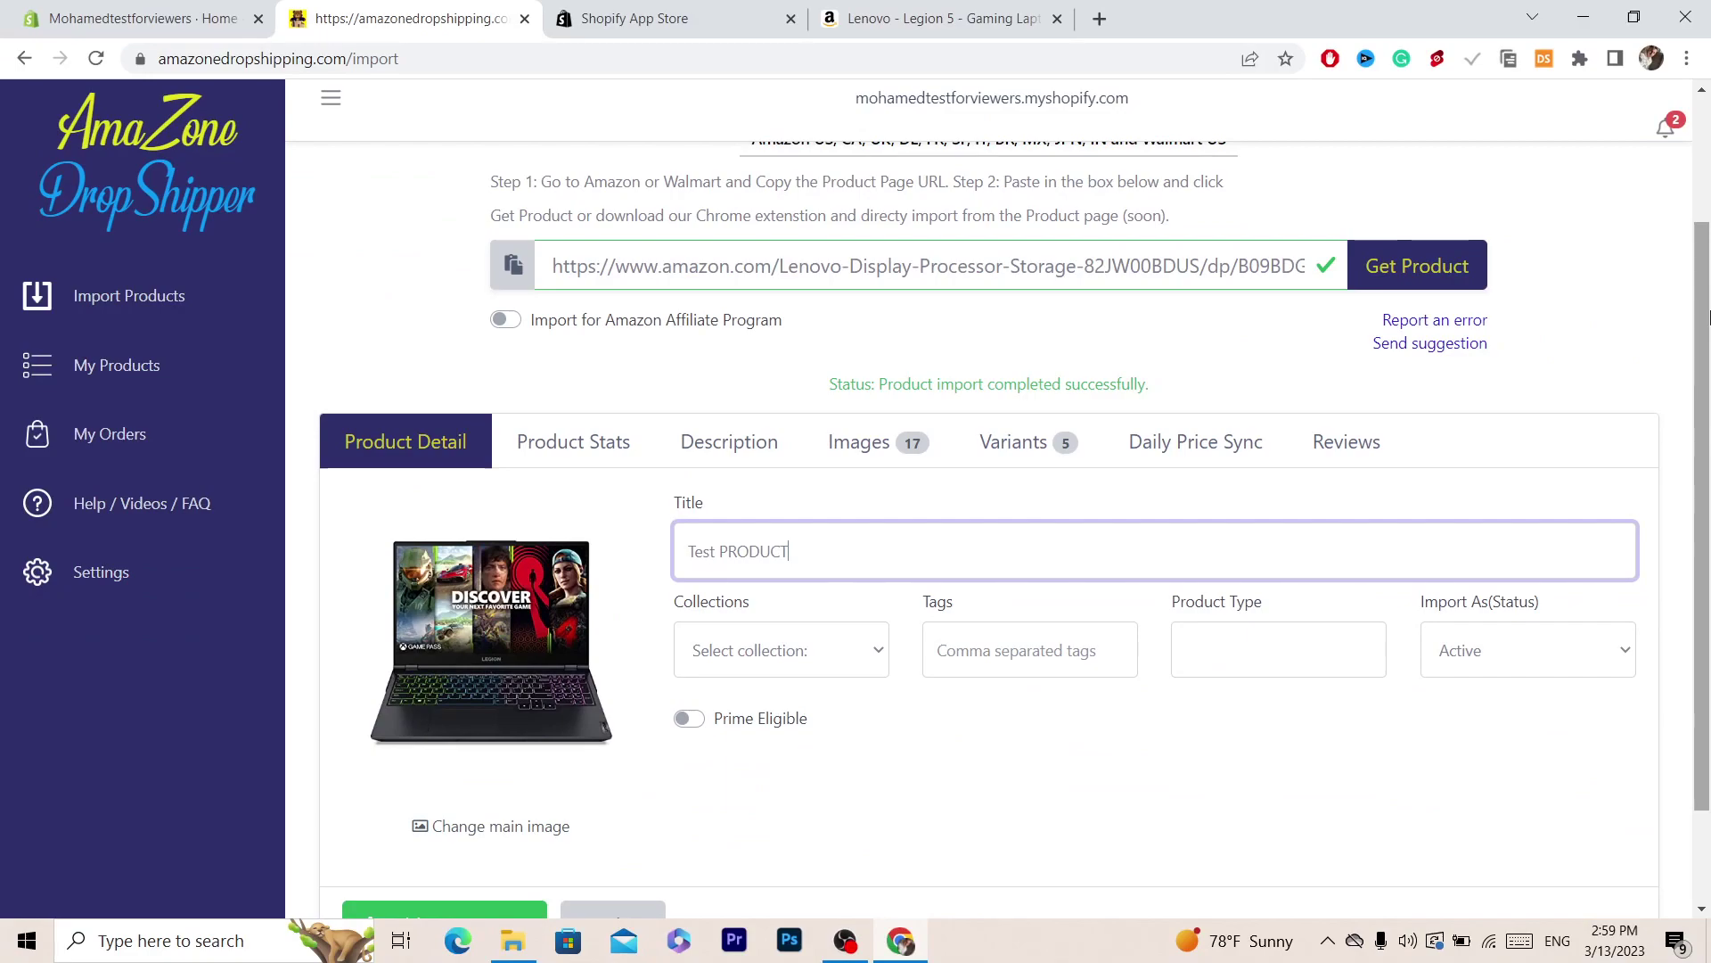
{"action": "scroll", "coordinate": [1706, 481], "scroll_direction": "down", "scroll_amount": 2}
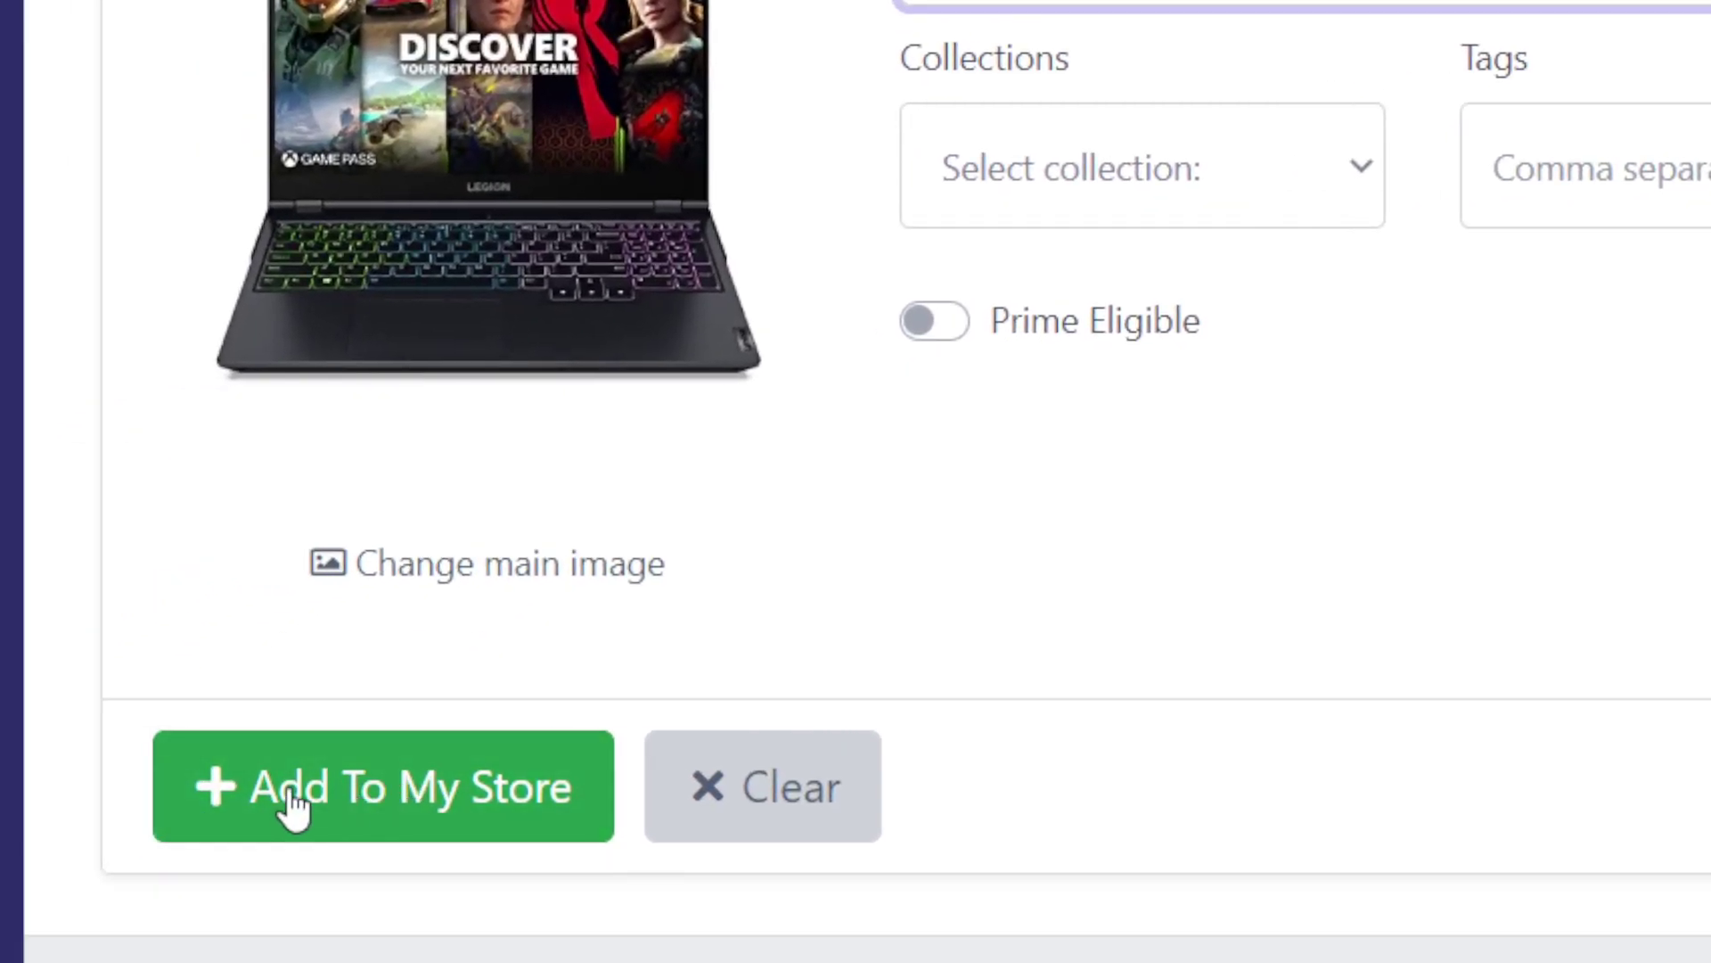
{"action": "left_click", "coordinate": [294, 802]}
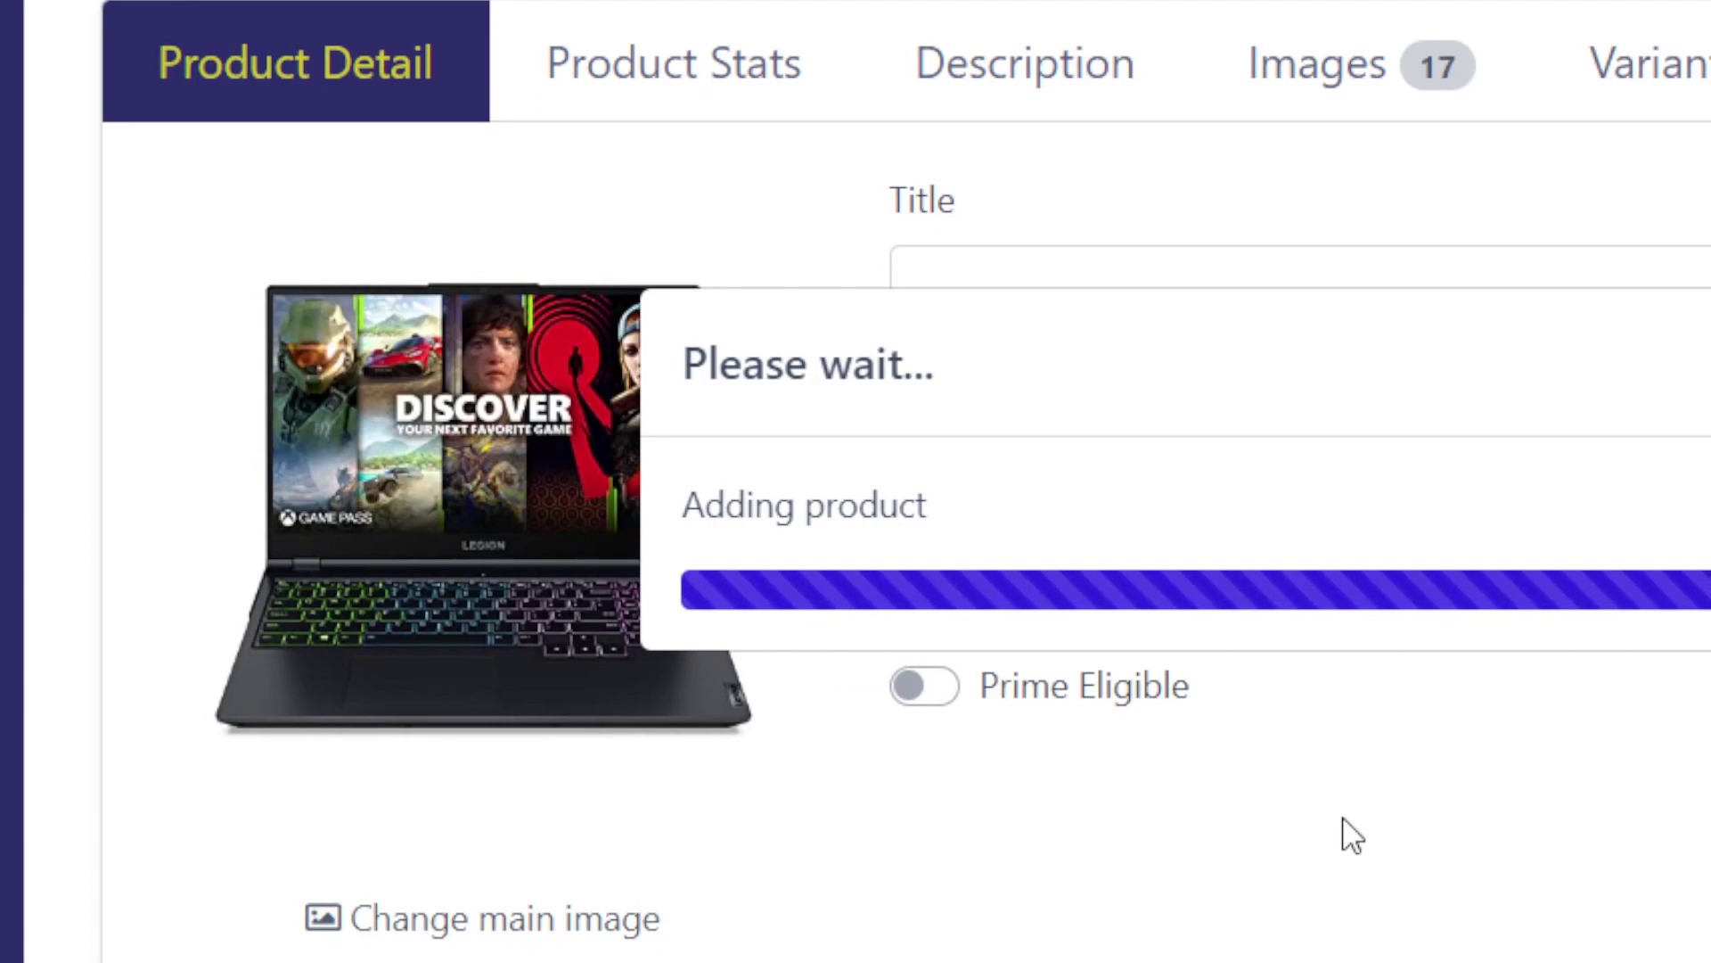
{"action": "triple_click", "coordinate": [764, 492]}
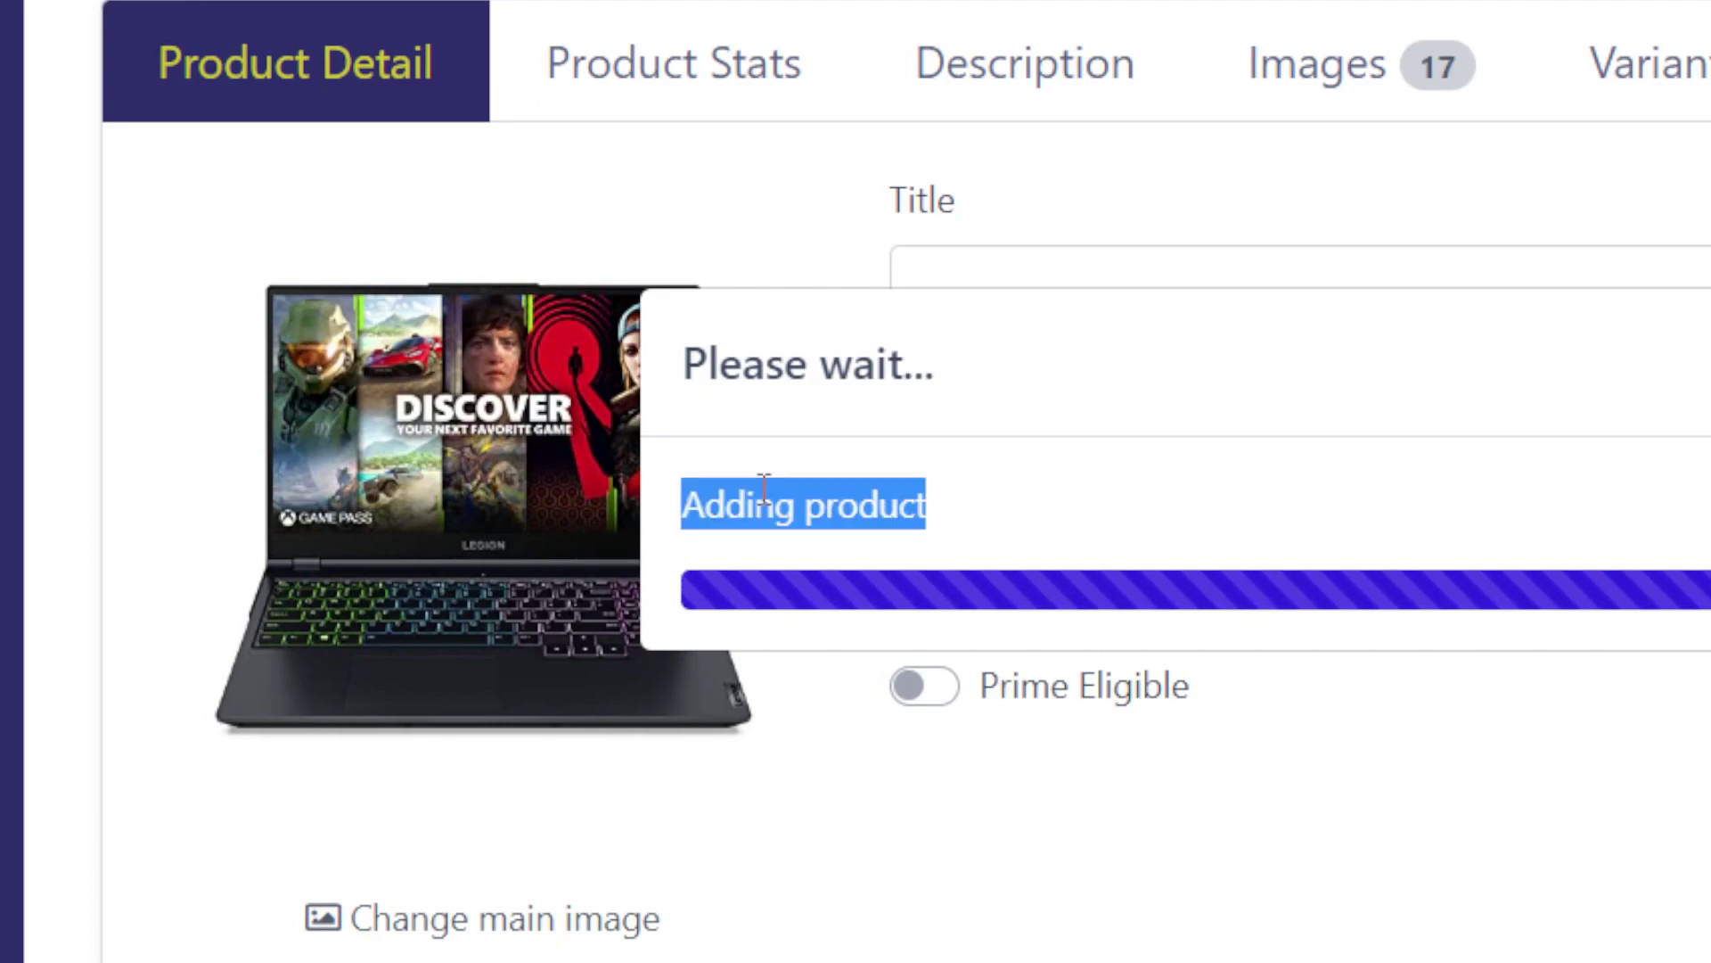
{"action": "left_click", "coordinate": [1067, 488]}
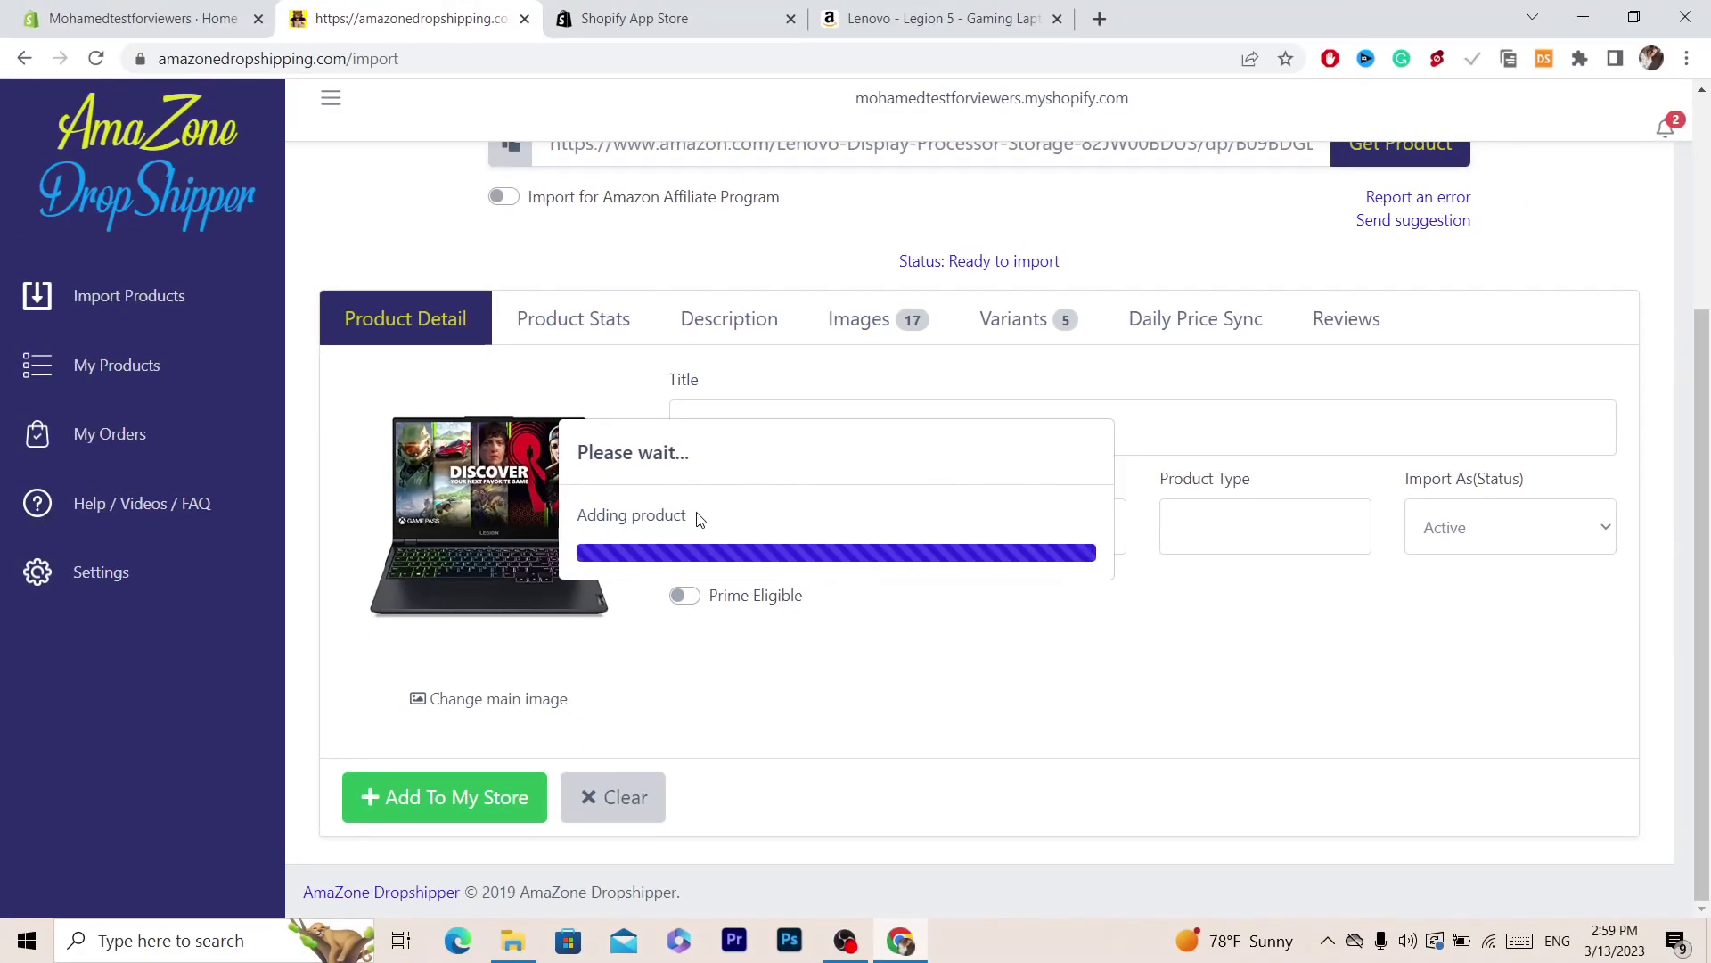
{"action": "left_click_drag", "start_coordinate": [581, 447], "coordinate": [754, 498]}
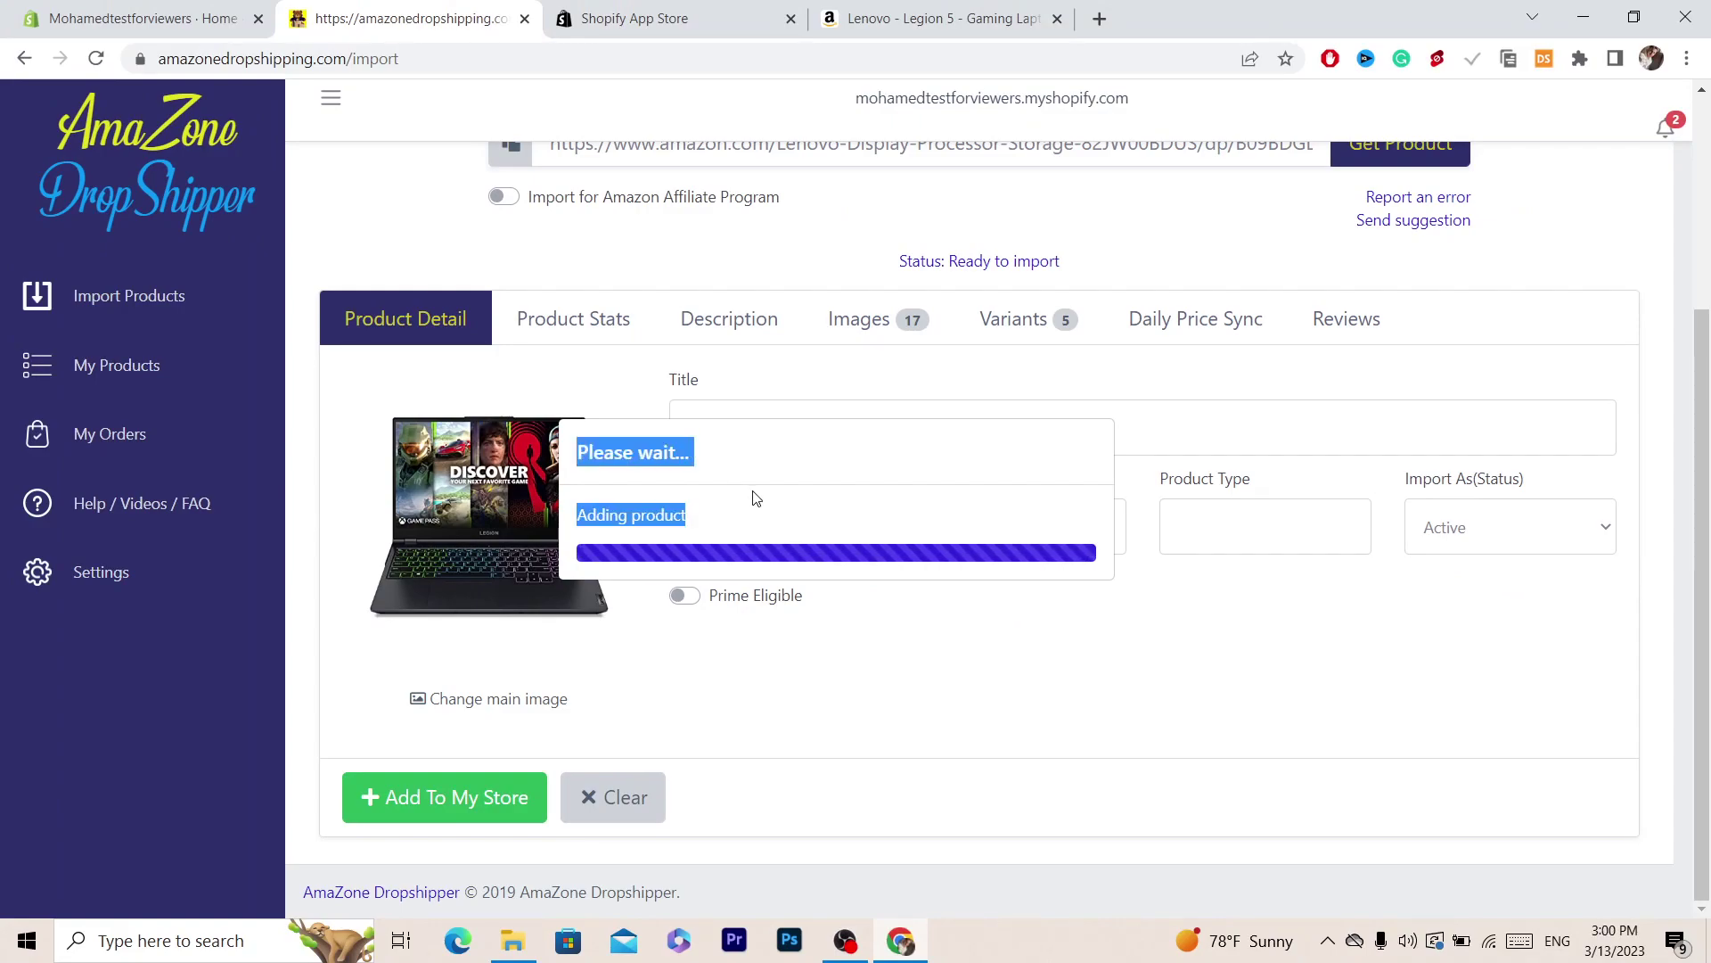
{"action": "left_click", "coordinate": [754, 498]}
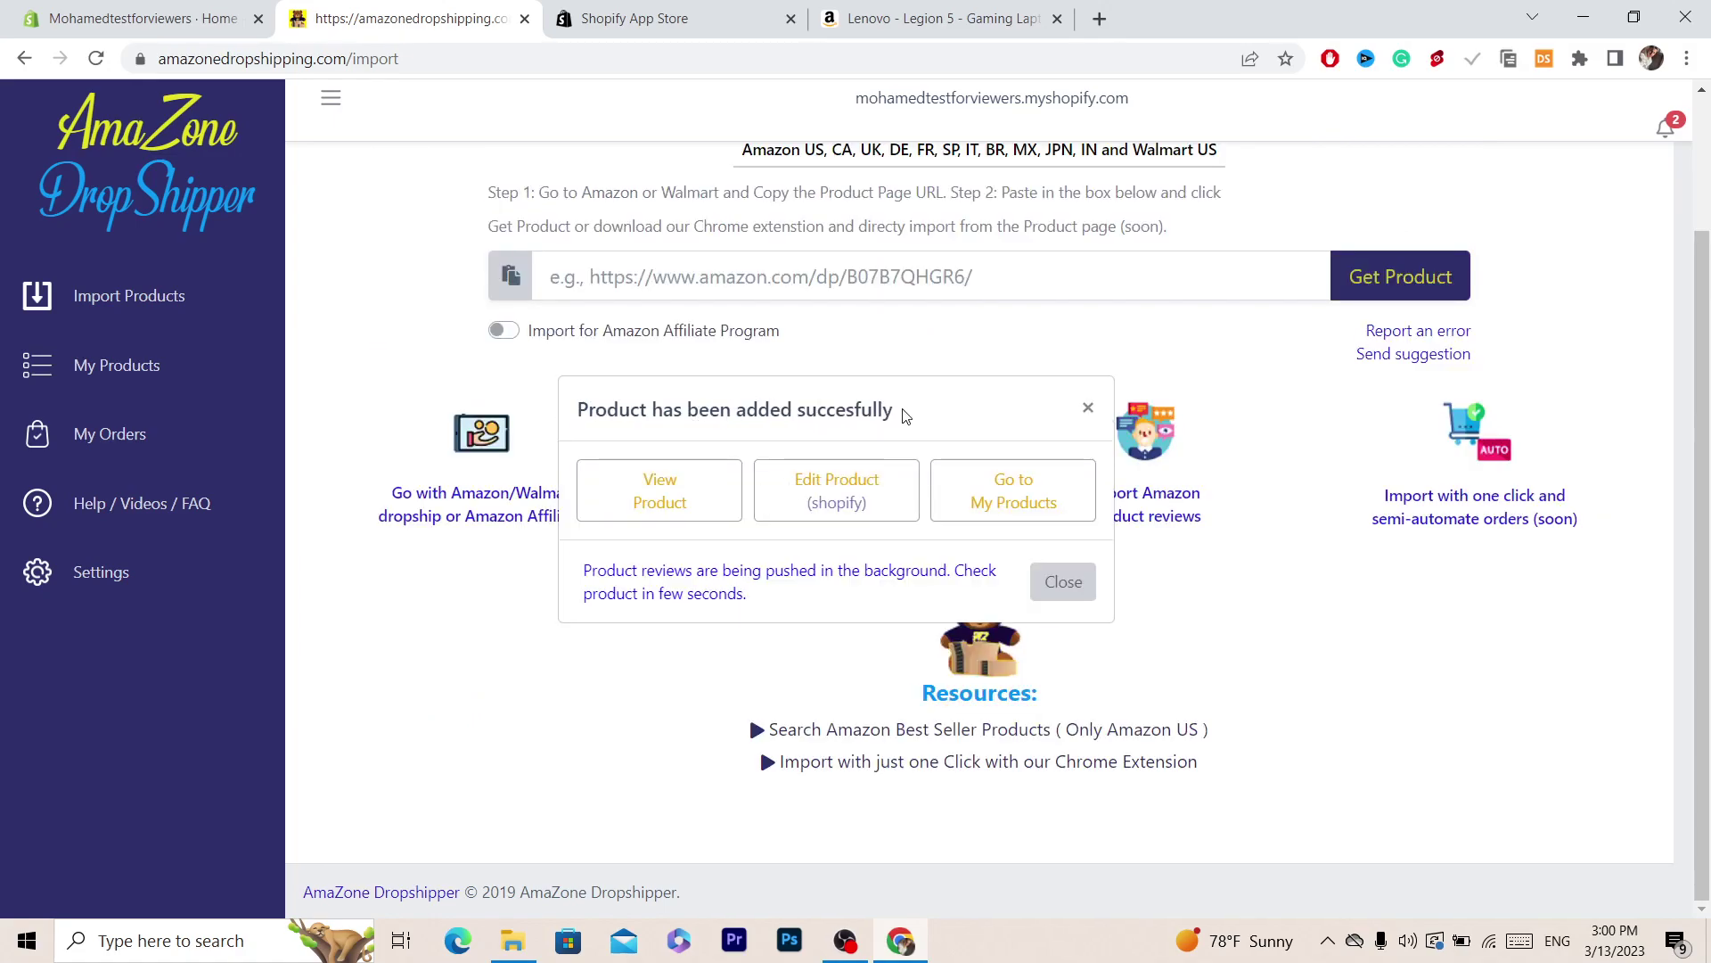
Review Test PRODUCT's live storefront page showing the laptop at Dh 11,686.83 MAD, then return to the Shopify admin home
{"action": "left_click", "coordinate": [655, 486]}
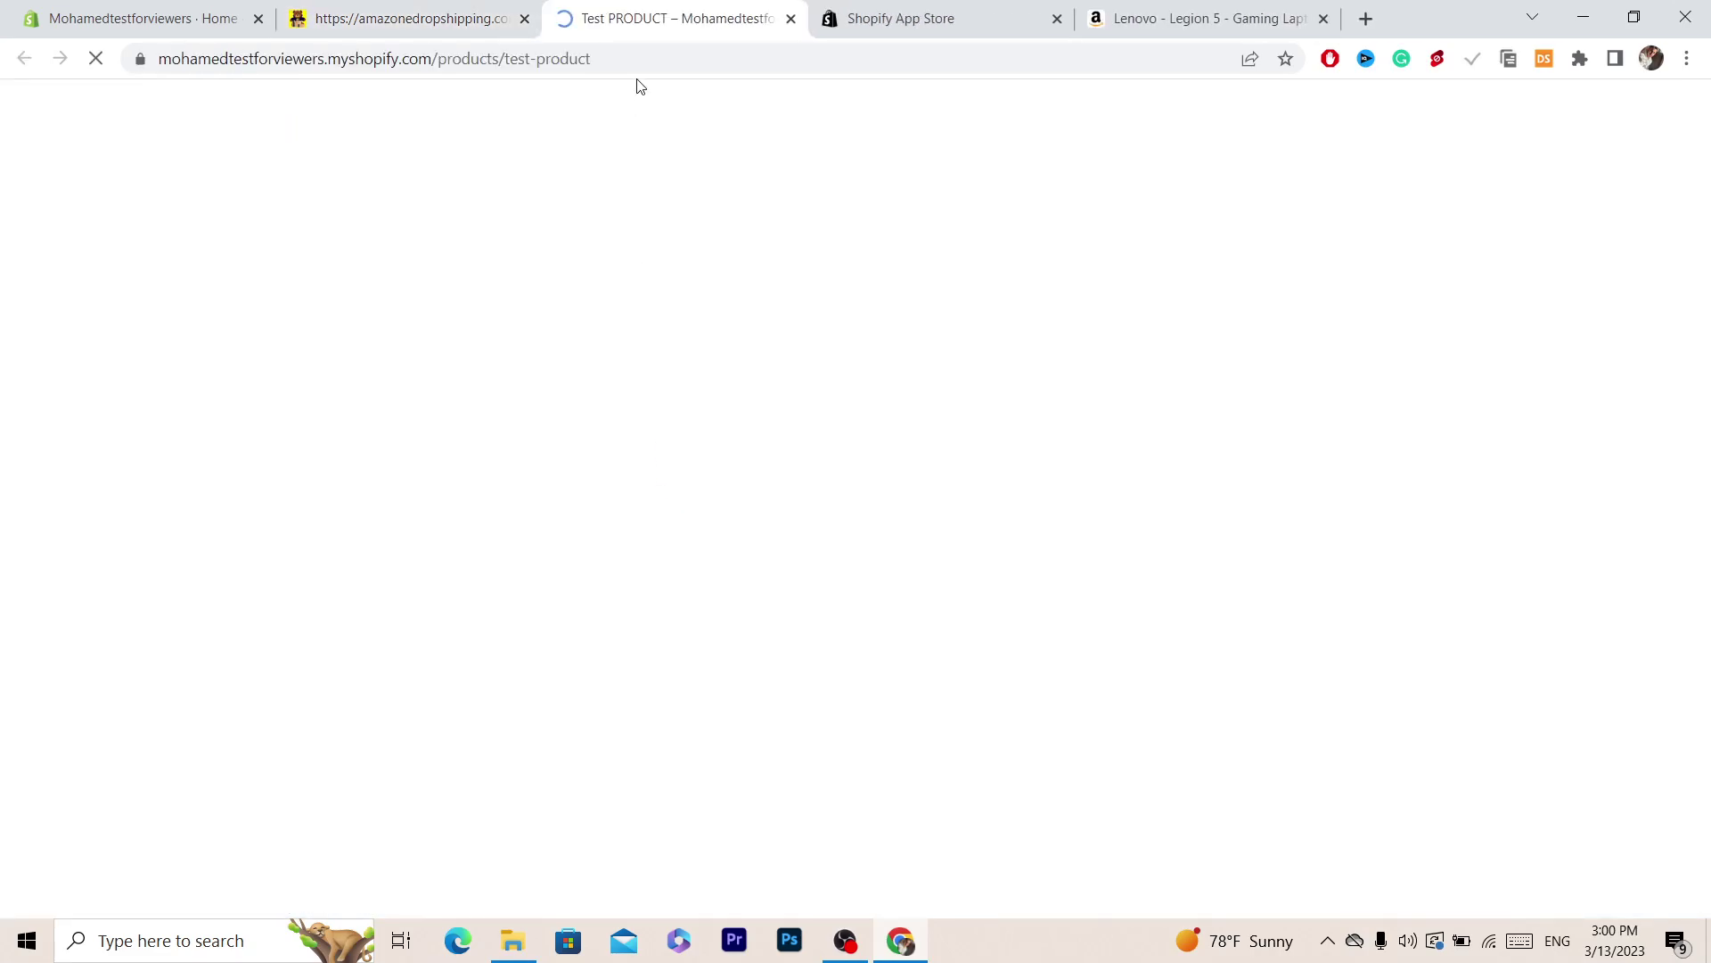
{"action": "left_click", "coordinate": [626, 54]}
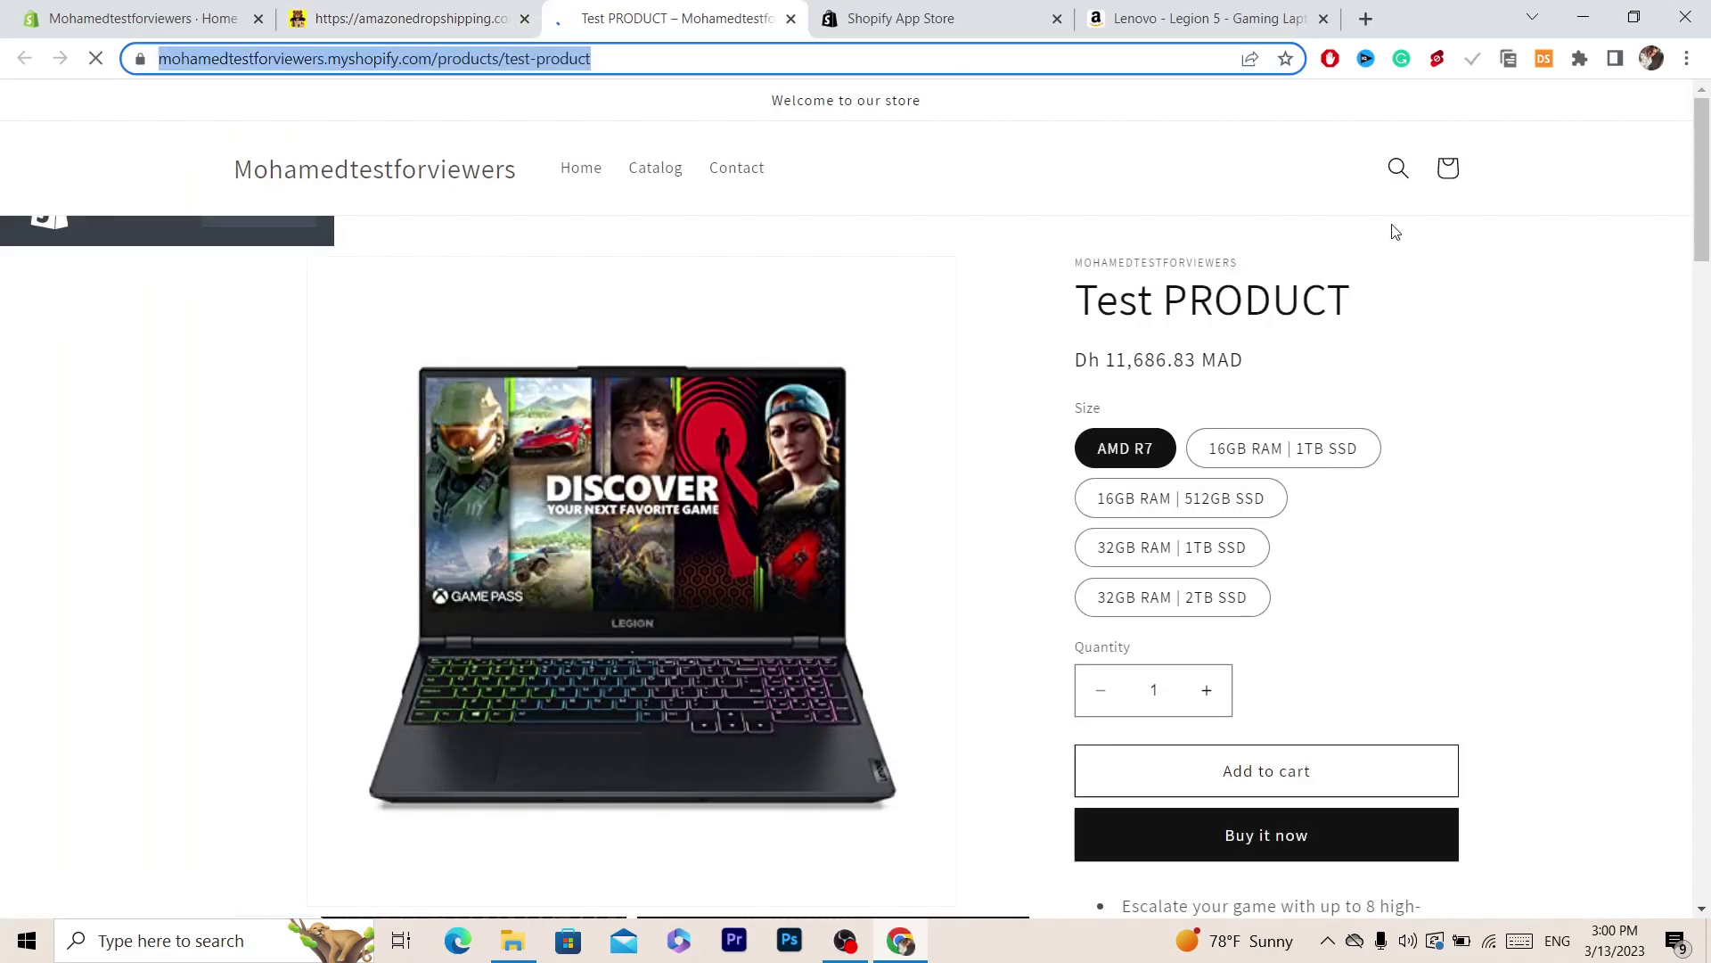
{"action": "left_click_drag", "start_coordinate": [1704, 205], "coordinate": [1710, 287]}
{"action": "scroll", "coordinate": [921, 369], "scroll_direction": "down", "scroll_amount": 10}
{"action": "scroll", "coordinate": [921, 369], "scroll_direction": "up", "scroll_amount": 15}
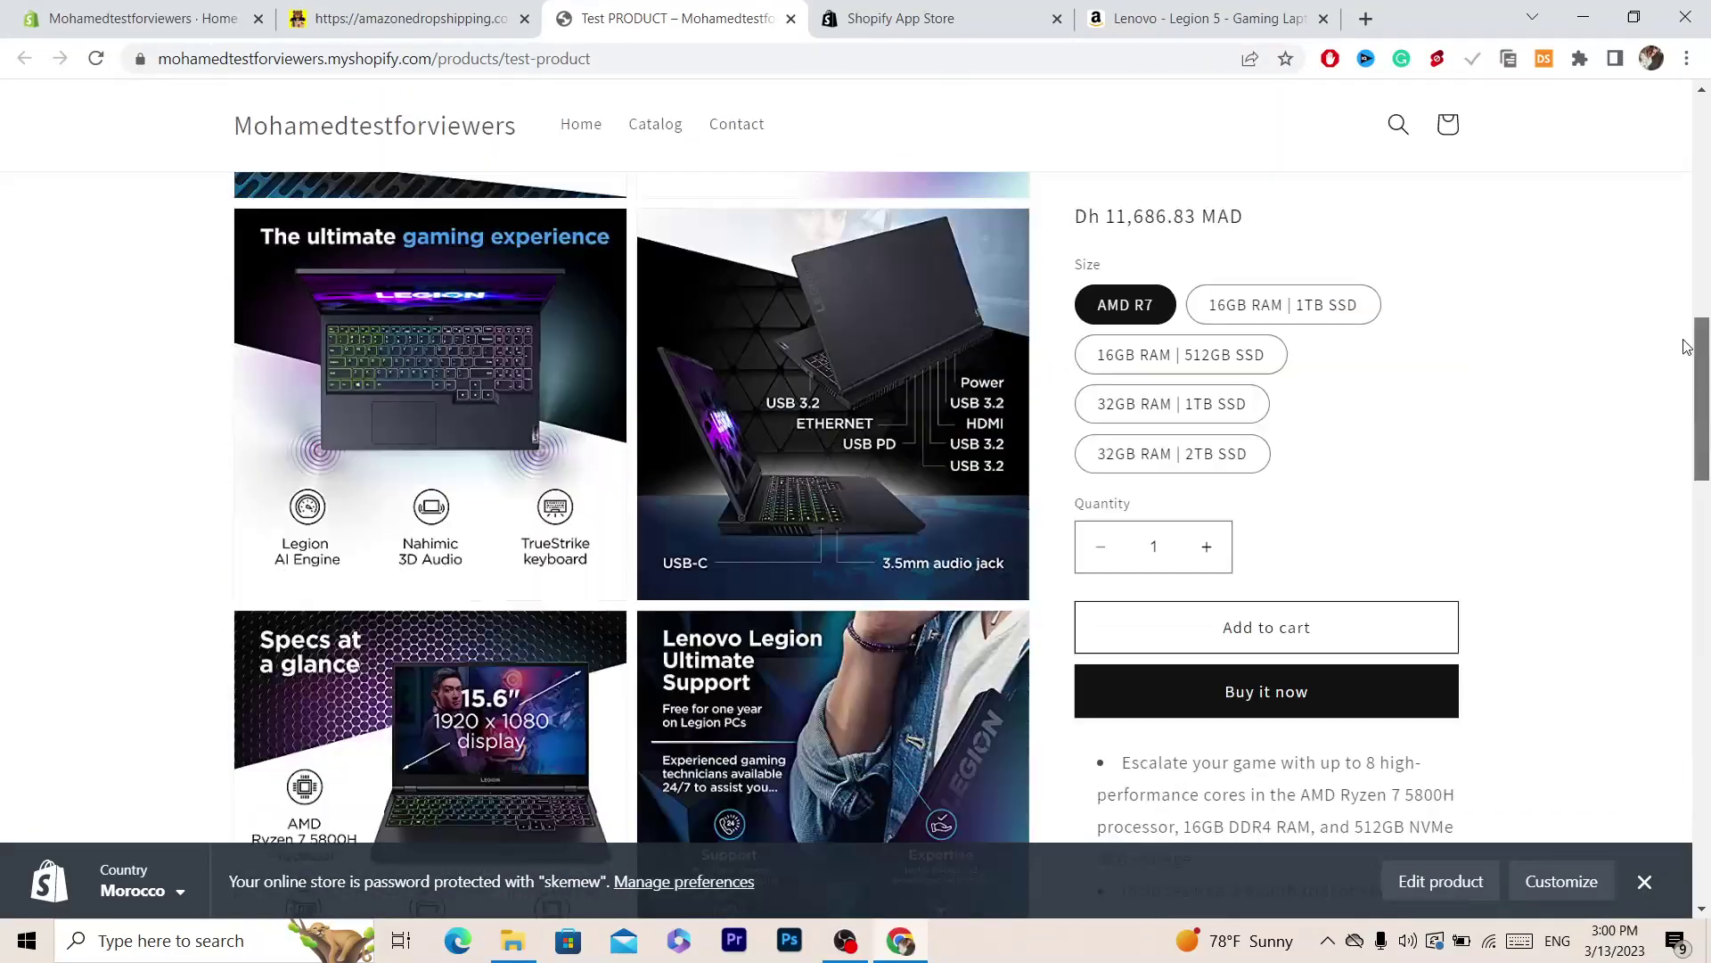
{"action": "scroll", "coordinate": [922, 369], "scroll_direction": "down", "scroll_amount": 2}
{"action": "scroll", "coordinate": [1702, 232], "scroll_direction": "up", "scroll_amount": 2}
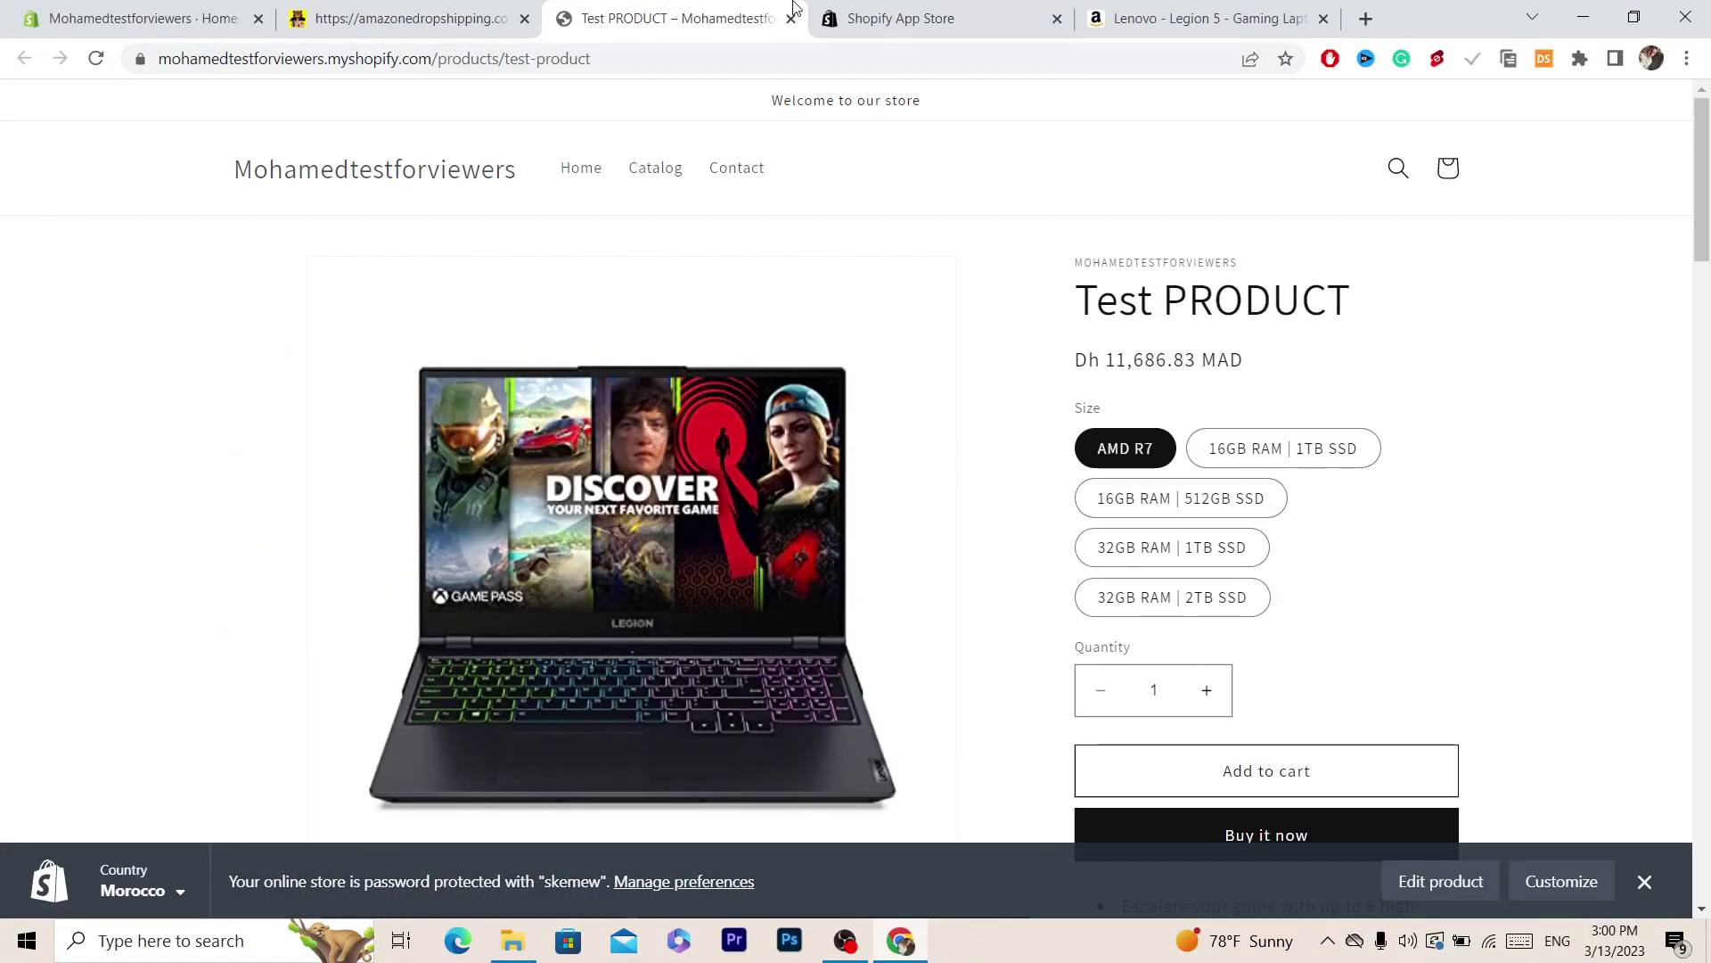
{"action": "left_click", "coordinate": [413, 17]}
{"action": "left_click", "coordinate": [134, 18]}
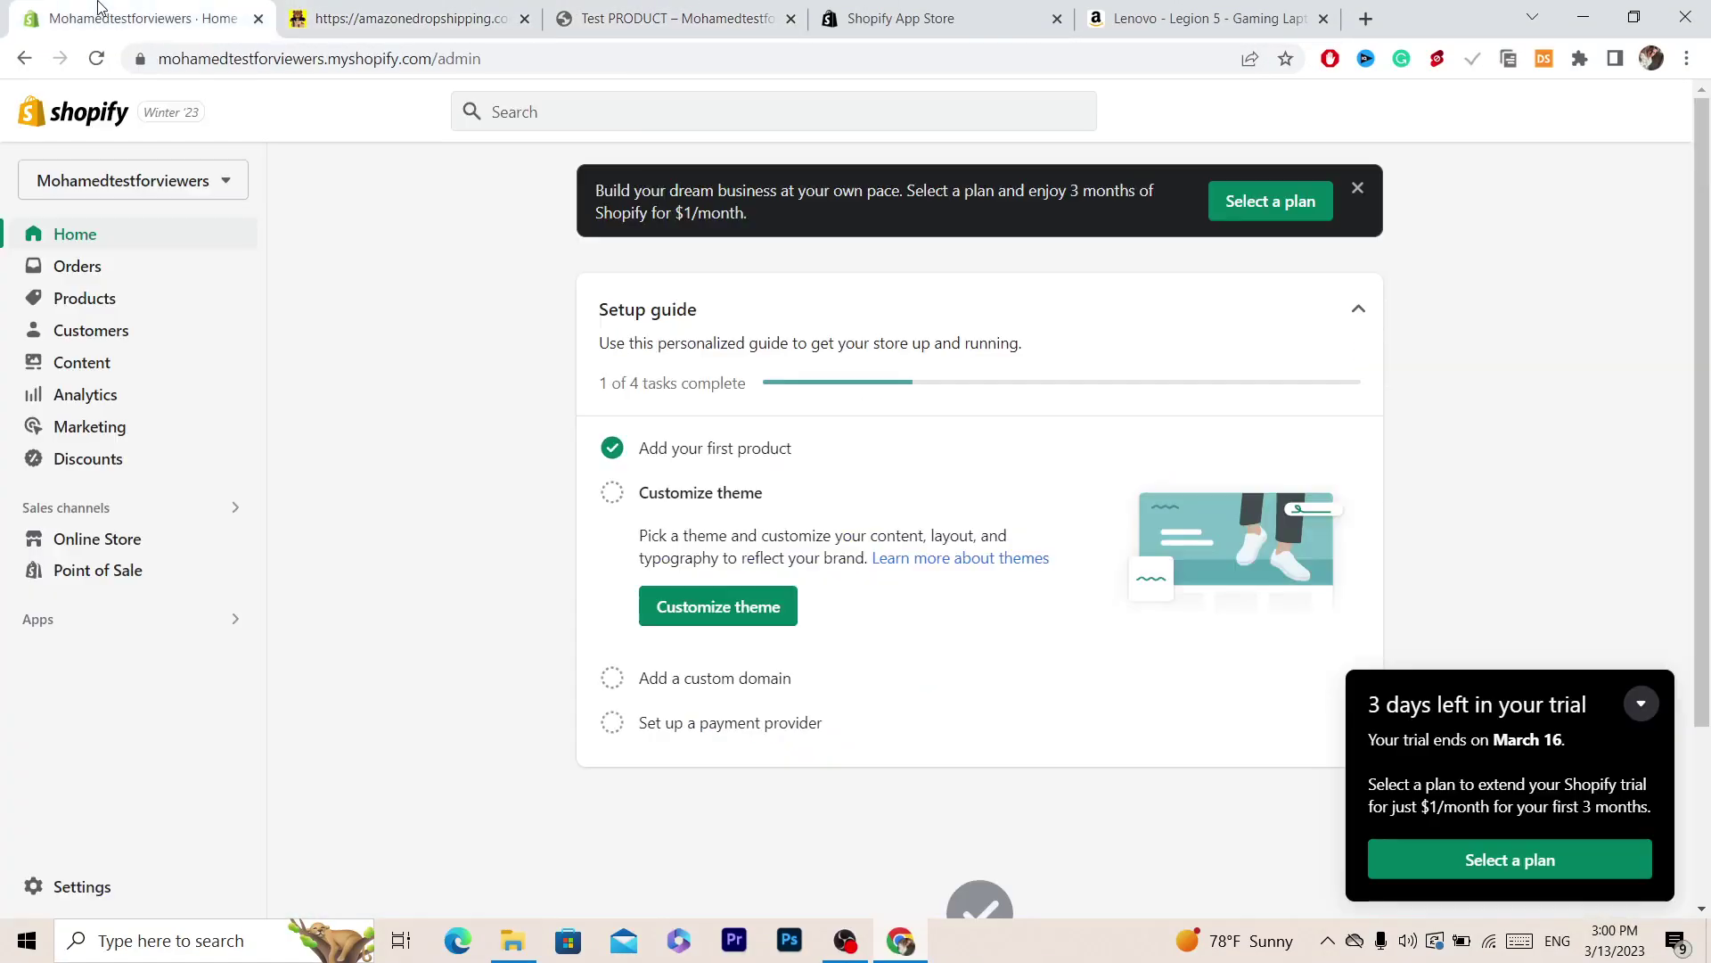
Open Test PRODUCT from the Products list and confirm its status is Active
{"action": "left_click", "coordinate": [94, 309]}
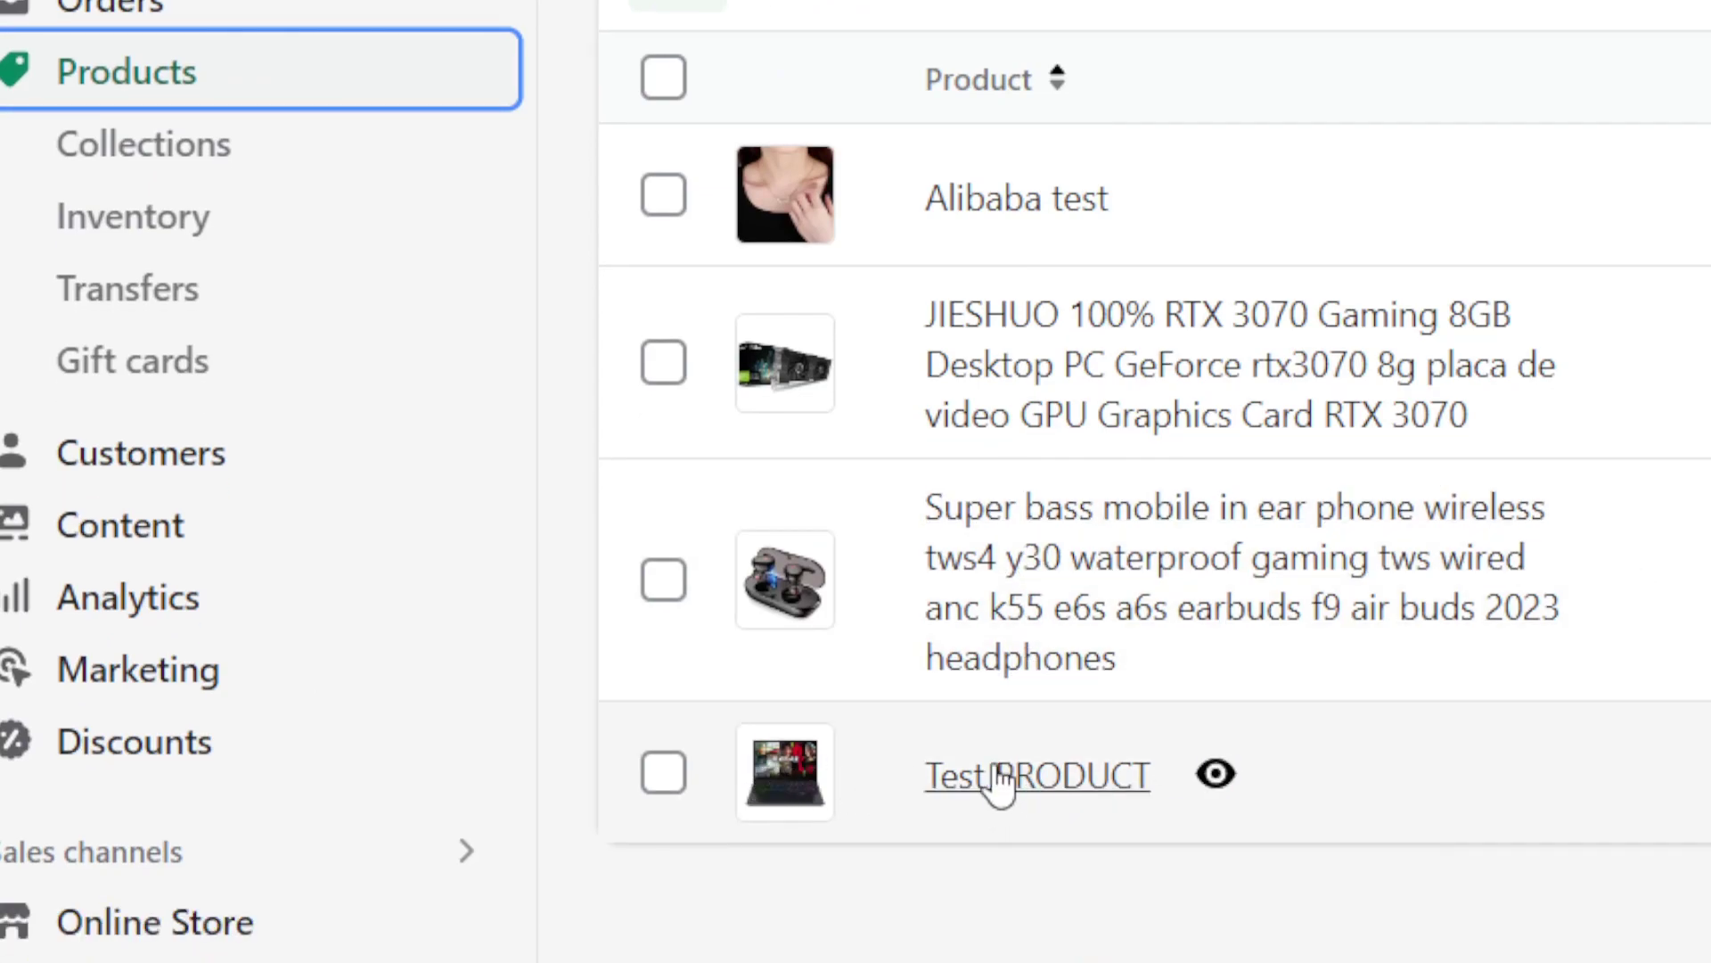
{"action": "left_click", "coordinate": [1005, 775]}
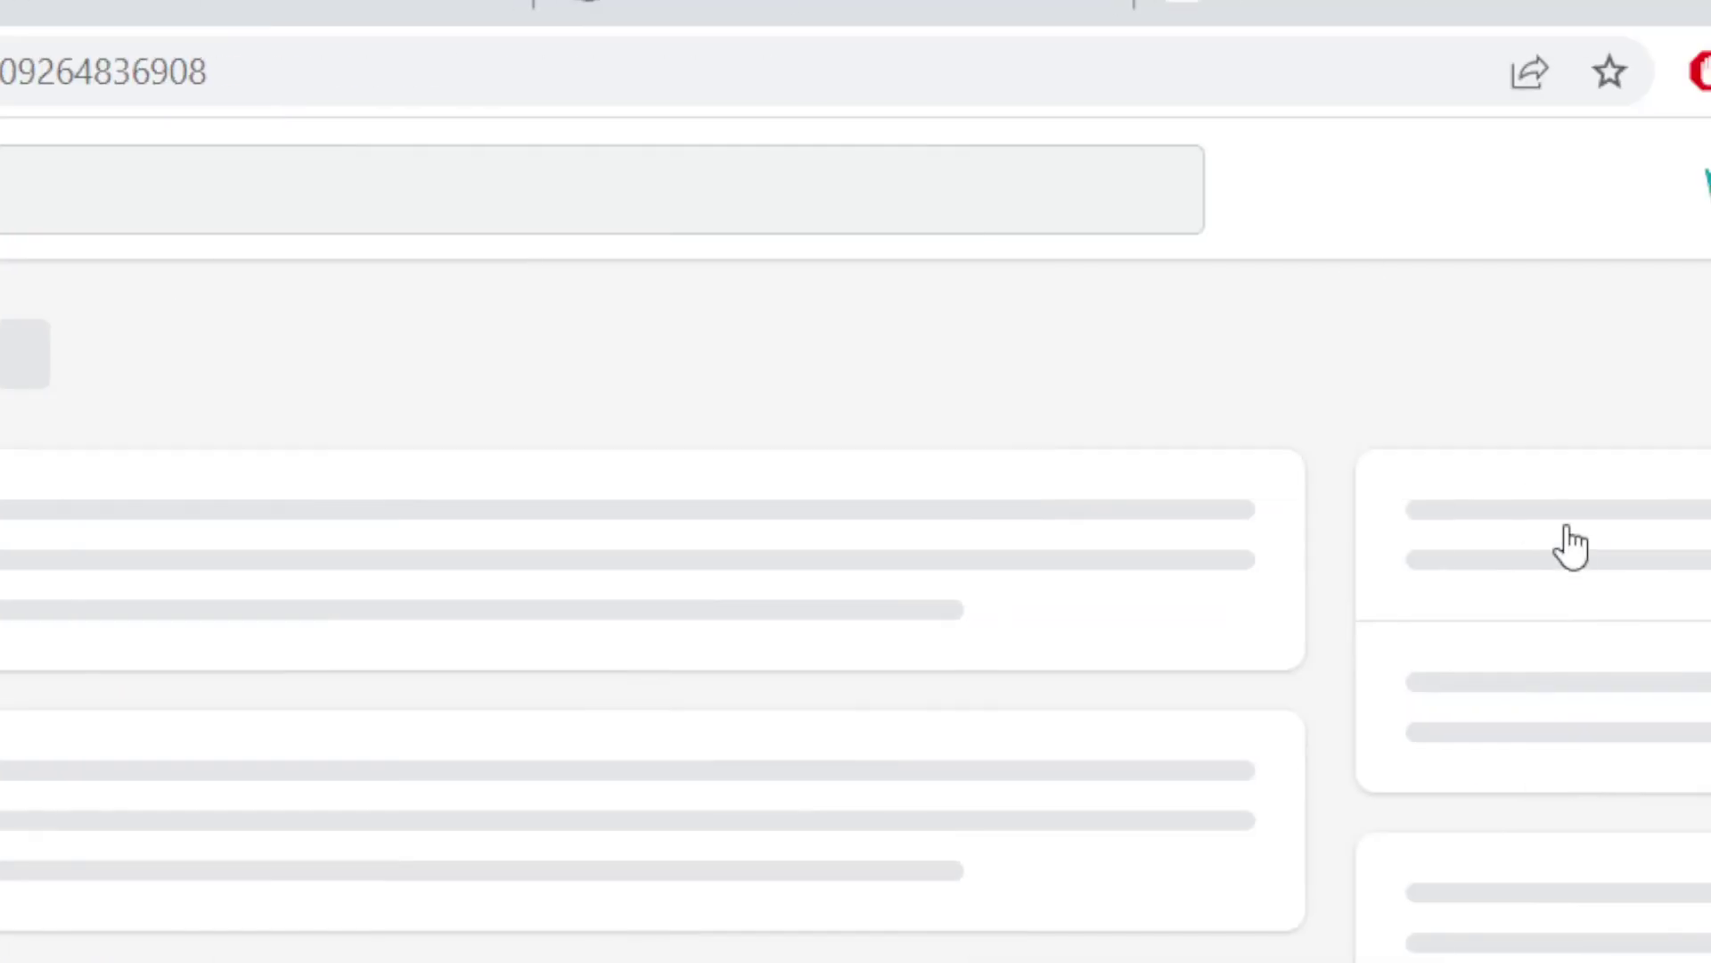
{"action": "scroll", "coordinate": [1707, 415], "scroll_direction": "down", "scroll_amount": 2}
{"action": "scroll", "coordinate": [1707, 414], "scroll_direction": "up", "scroll_amount": 2}
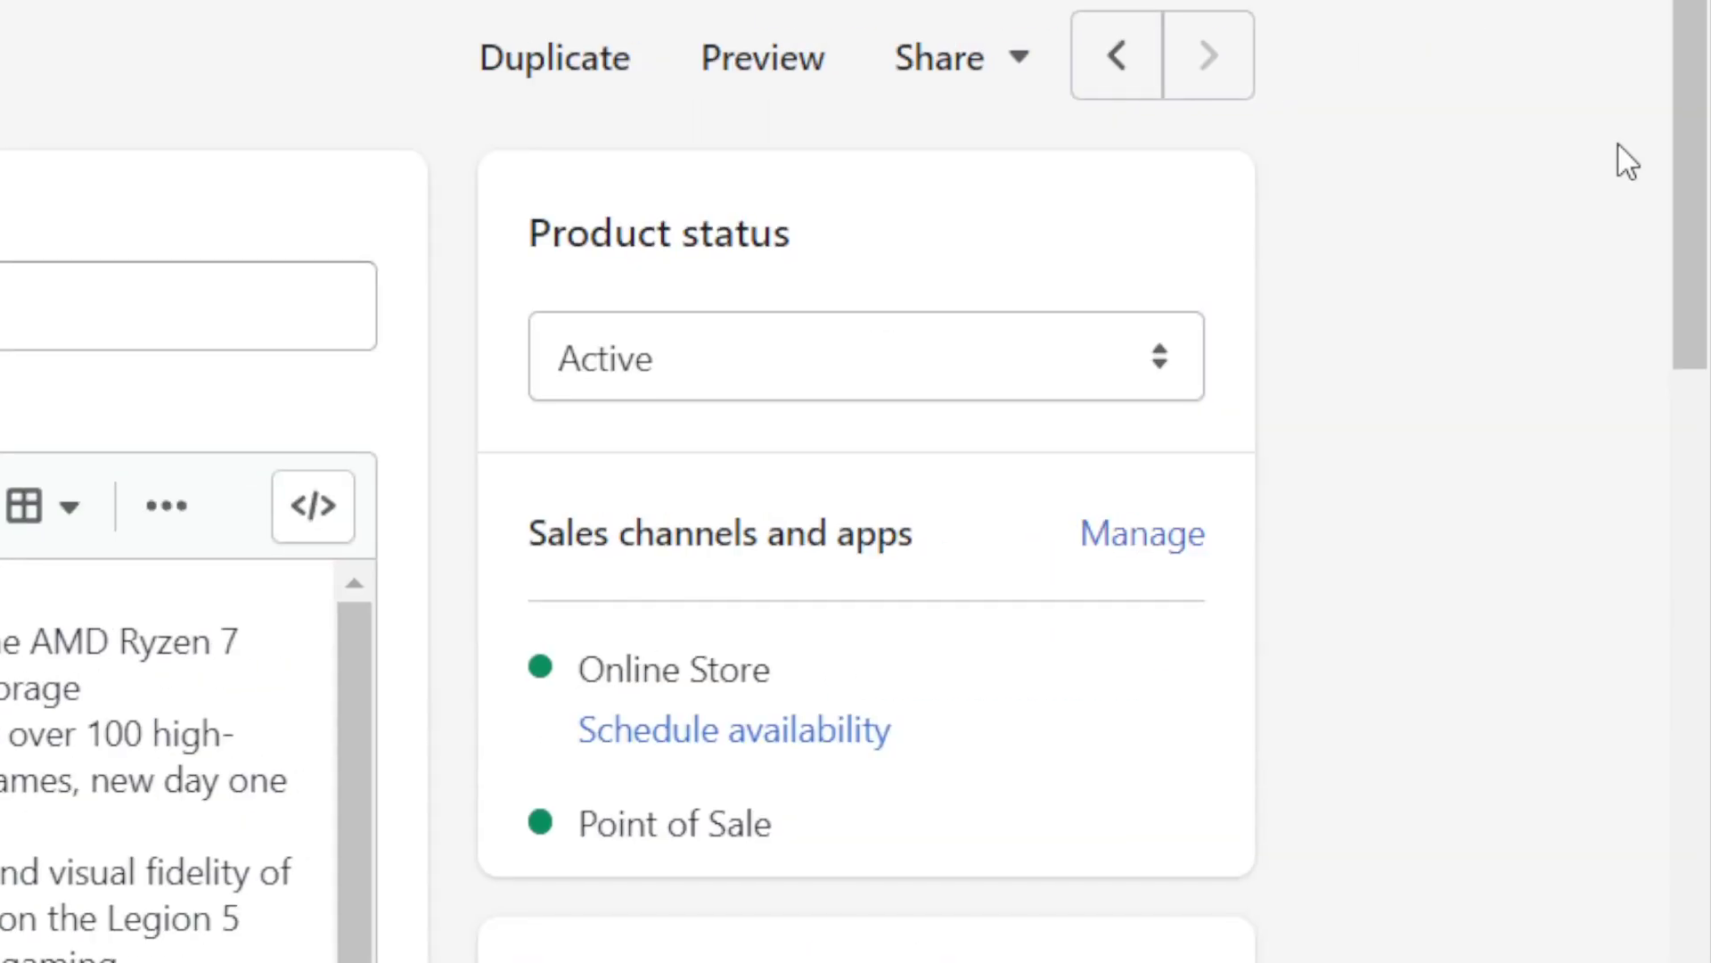
{"action": "left_click_drag", "start_coordinate": [1691, 178], "coordinate": [1487, 163]}
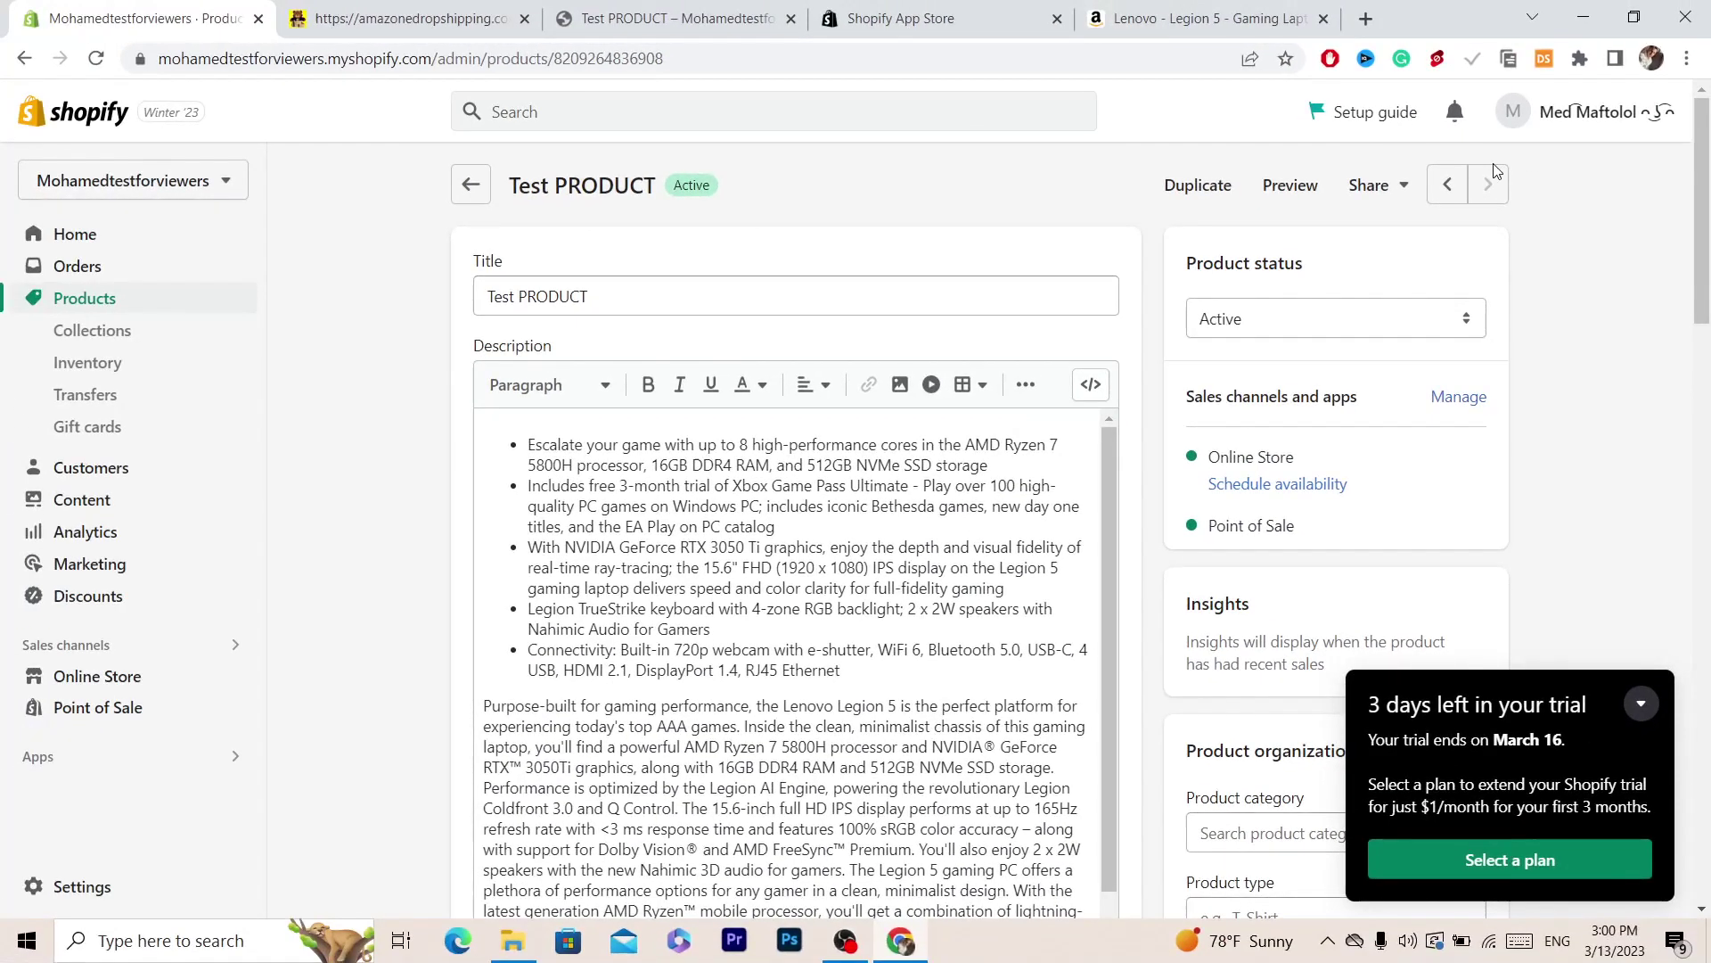
Check the previous earbuds product's White variant price of MAD 148.02 unchanged, then return to AmaZone DropShipper
{"action": "left_click", "coordinate": [1448, 190]}
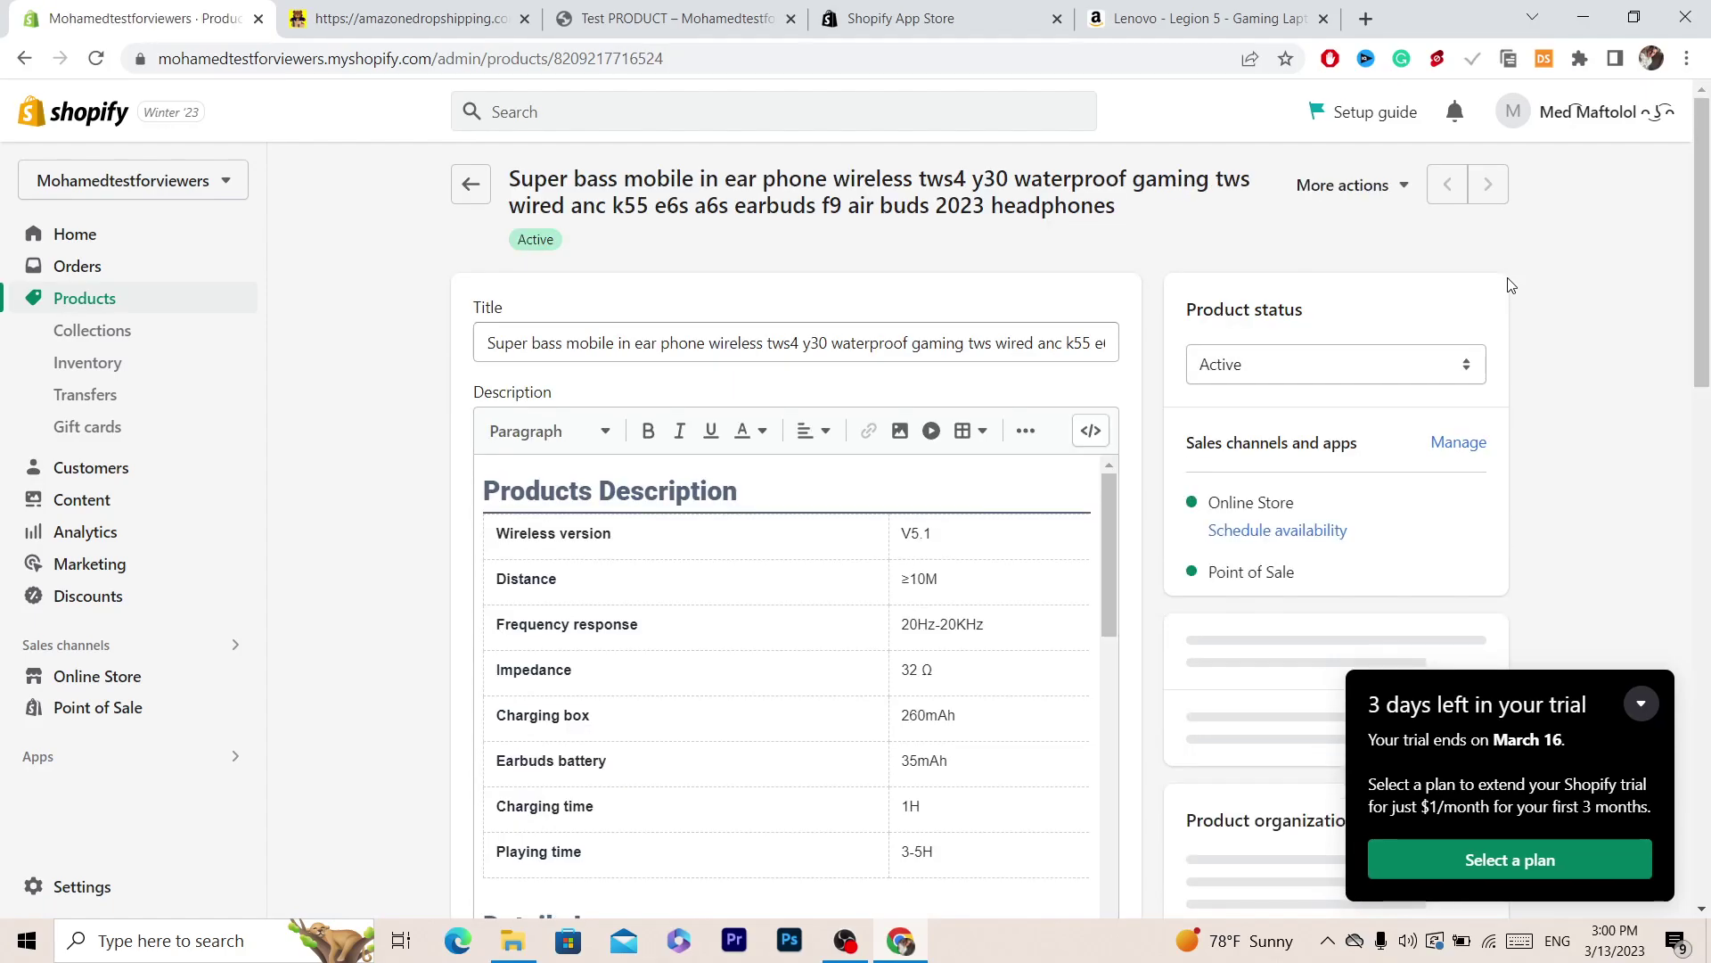
{"action": "left_click_drag", "start_coordinate": [1707, 241], "coordinate": [1688, 854]}
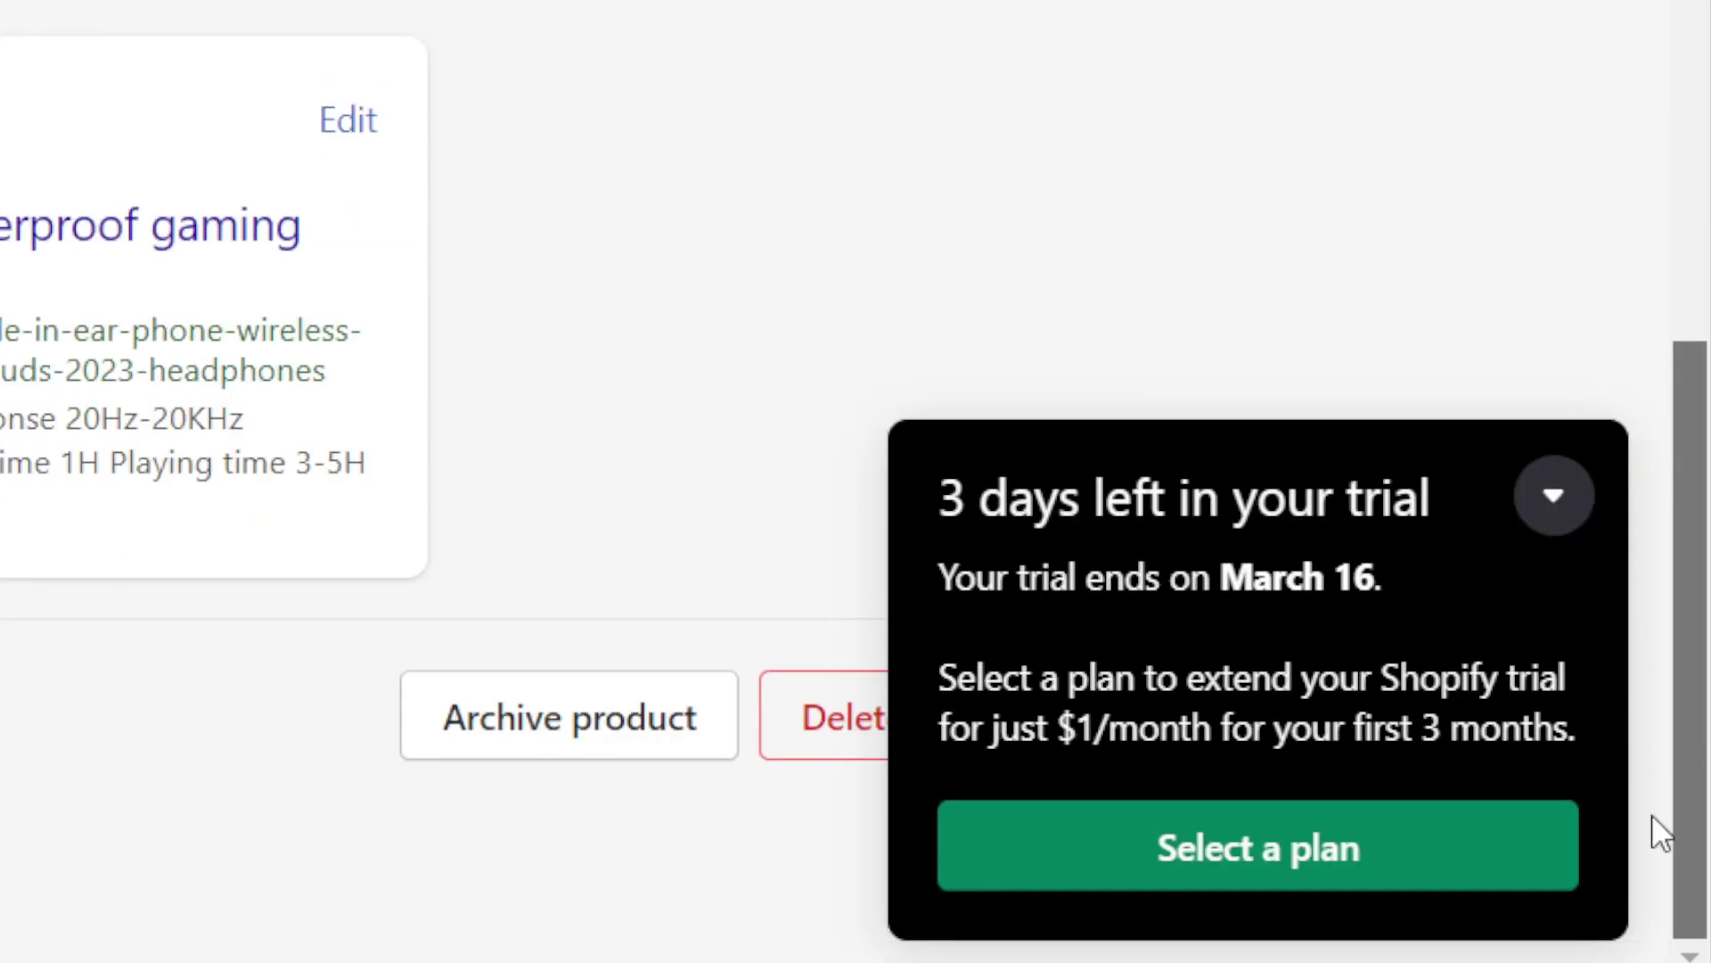
{"action": "scroll", "coordinate": [1659, 833], "scroll_direction": "up", "scroll_amount": 3}
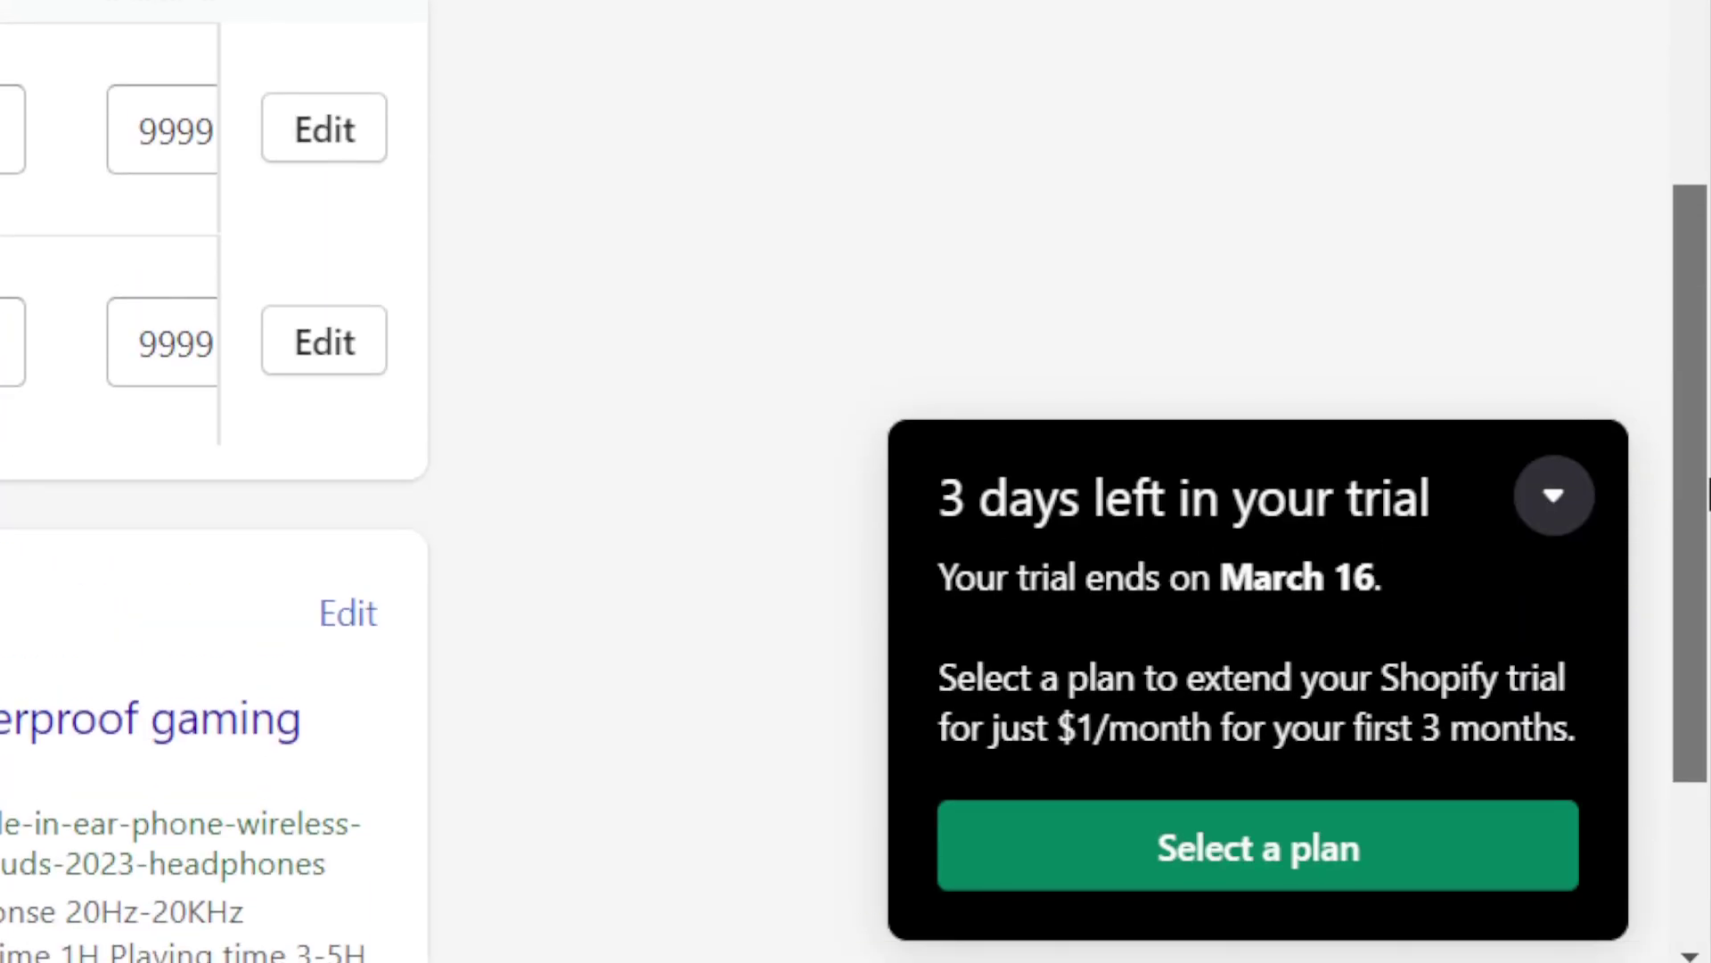
{"action": "left_click", "coordinate": [367, 386]}
{"action": "double_click", "coordinate": [367, 386]}
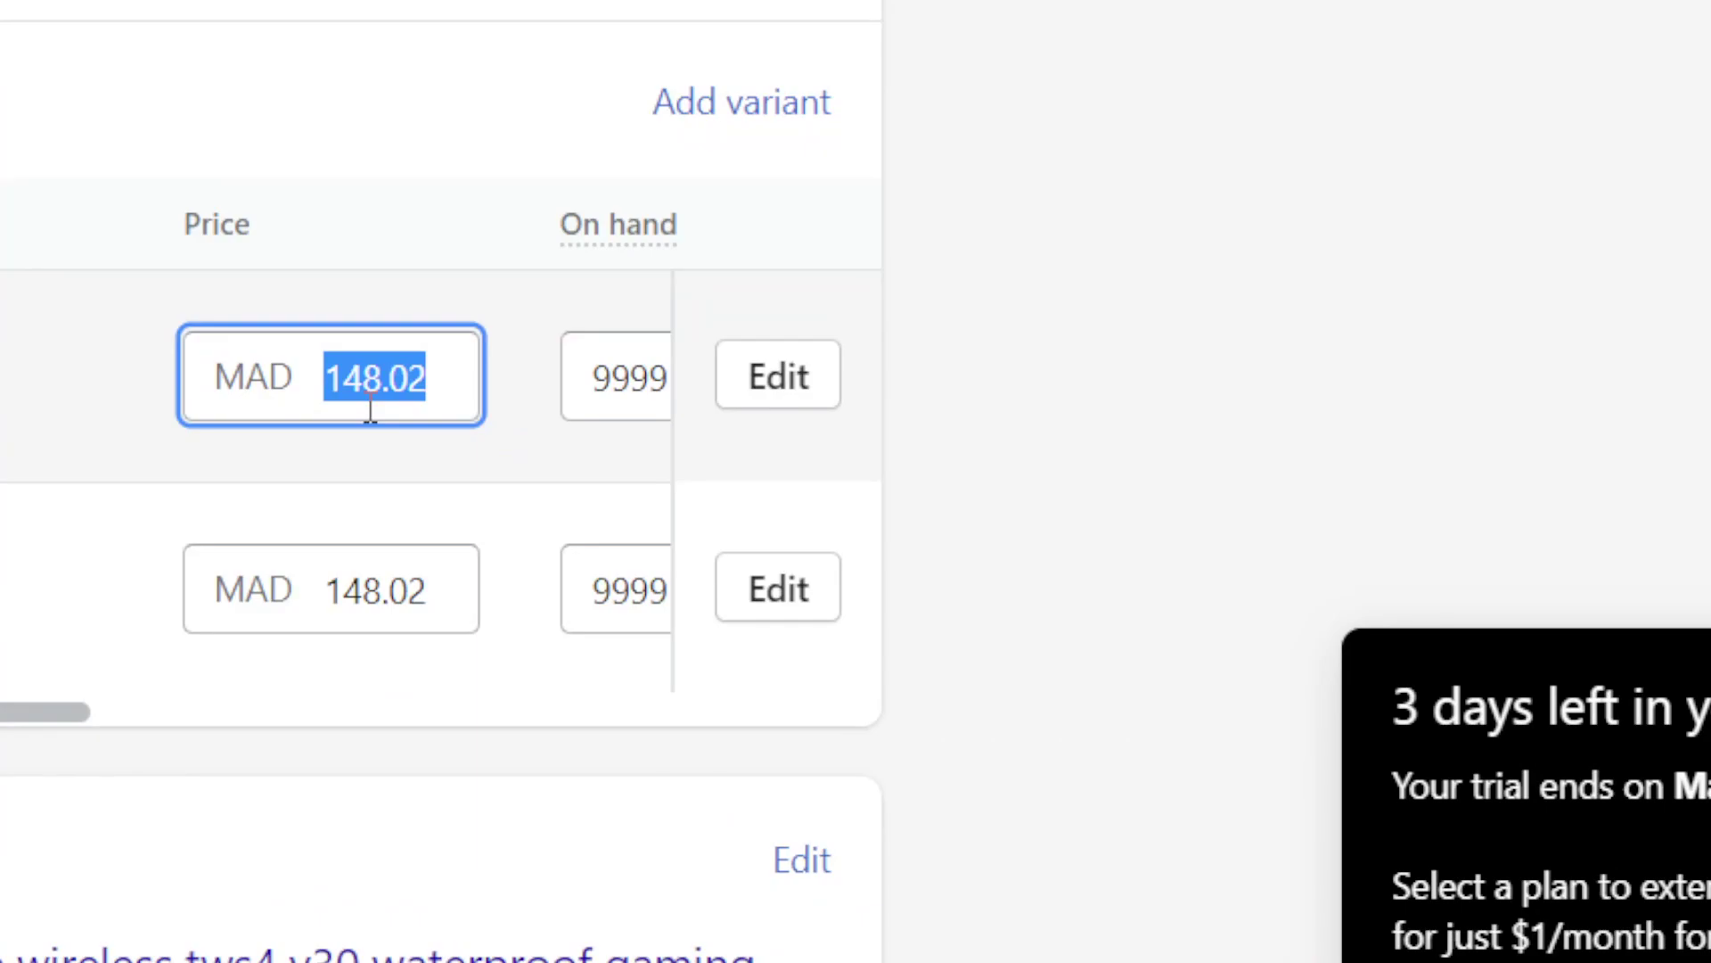
{"action": "left_click", "coordinate": [1413, 475]}
{"action": "left_click_drag", "start_coordinate": [1702, 678], "coordinate": [1679, 138]}
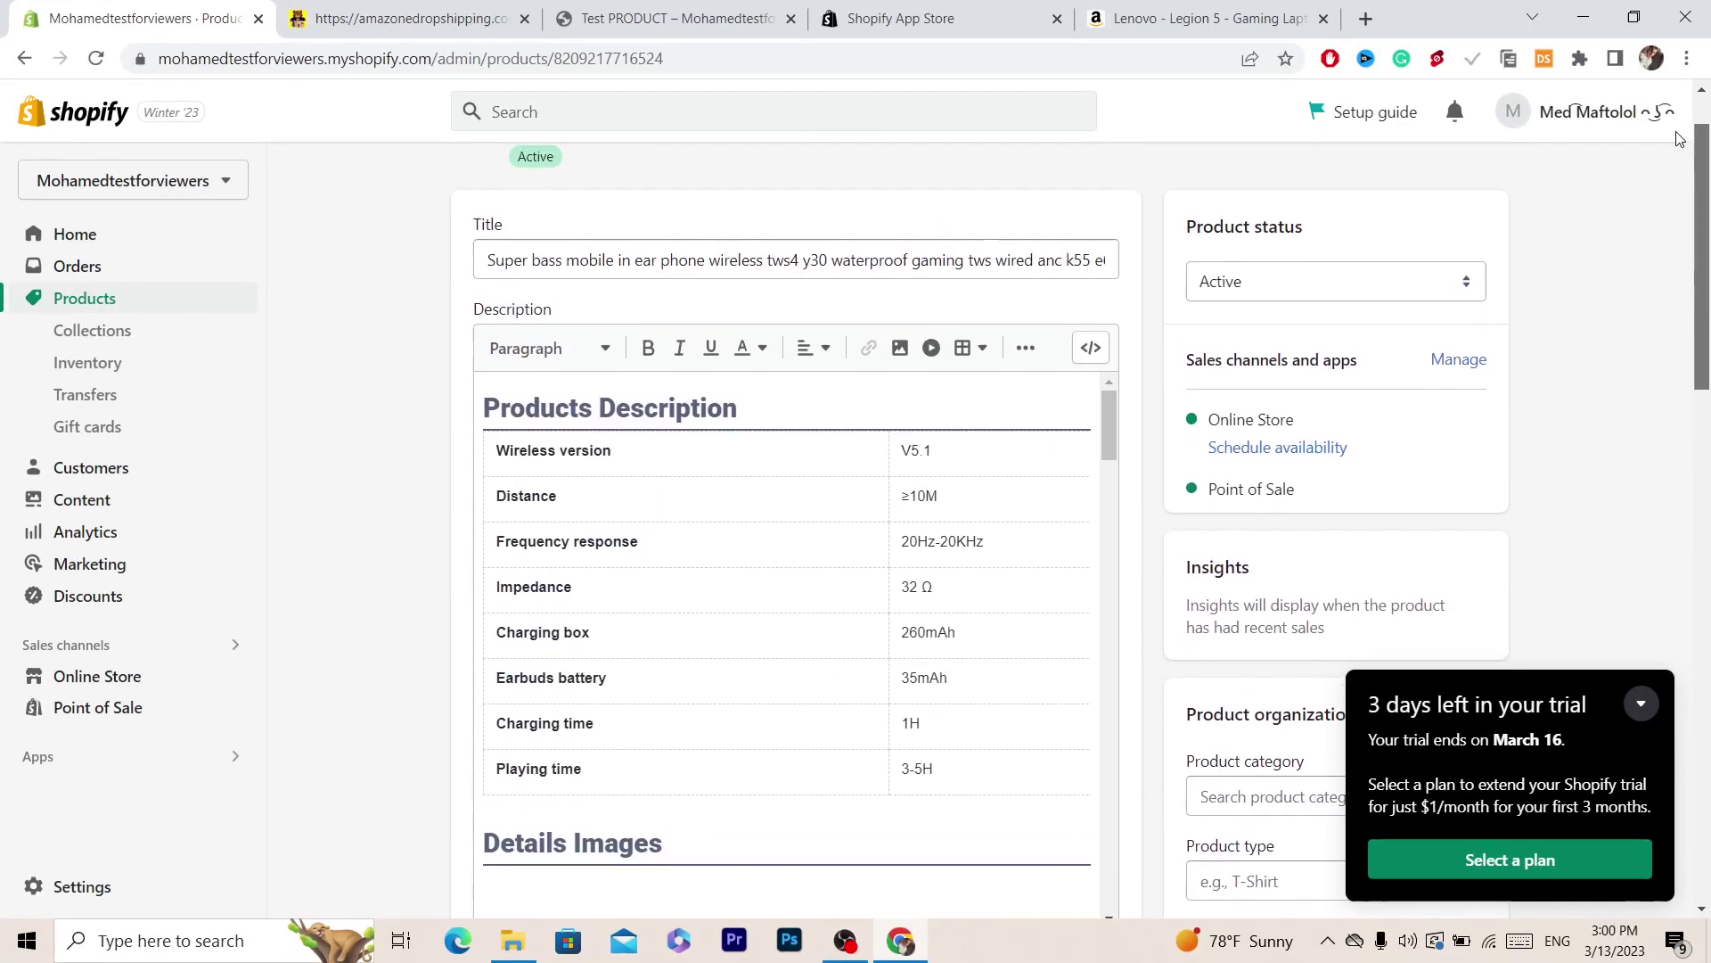
{"action": "scroll", "coordinate": [860, 137], "scroll_direction": "up", "scroll_amount": 1}
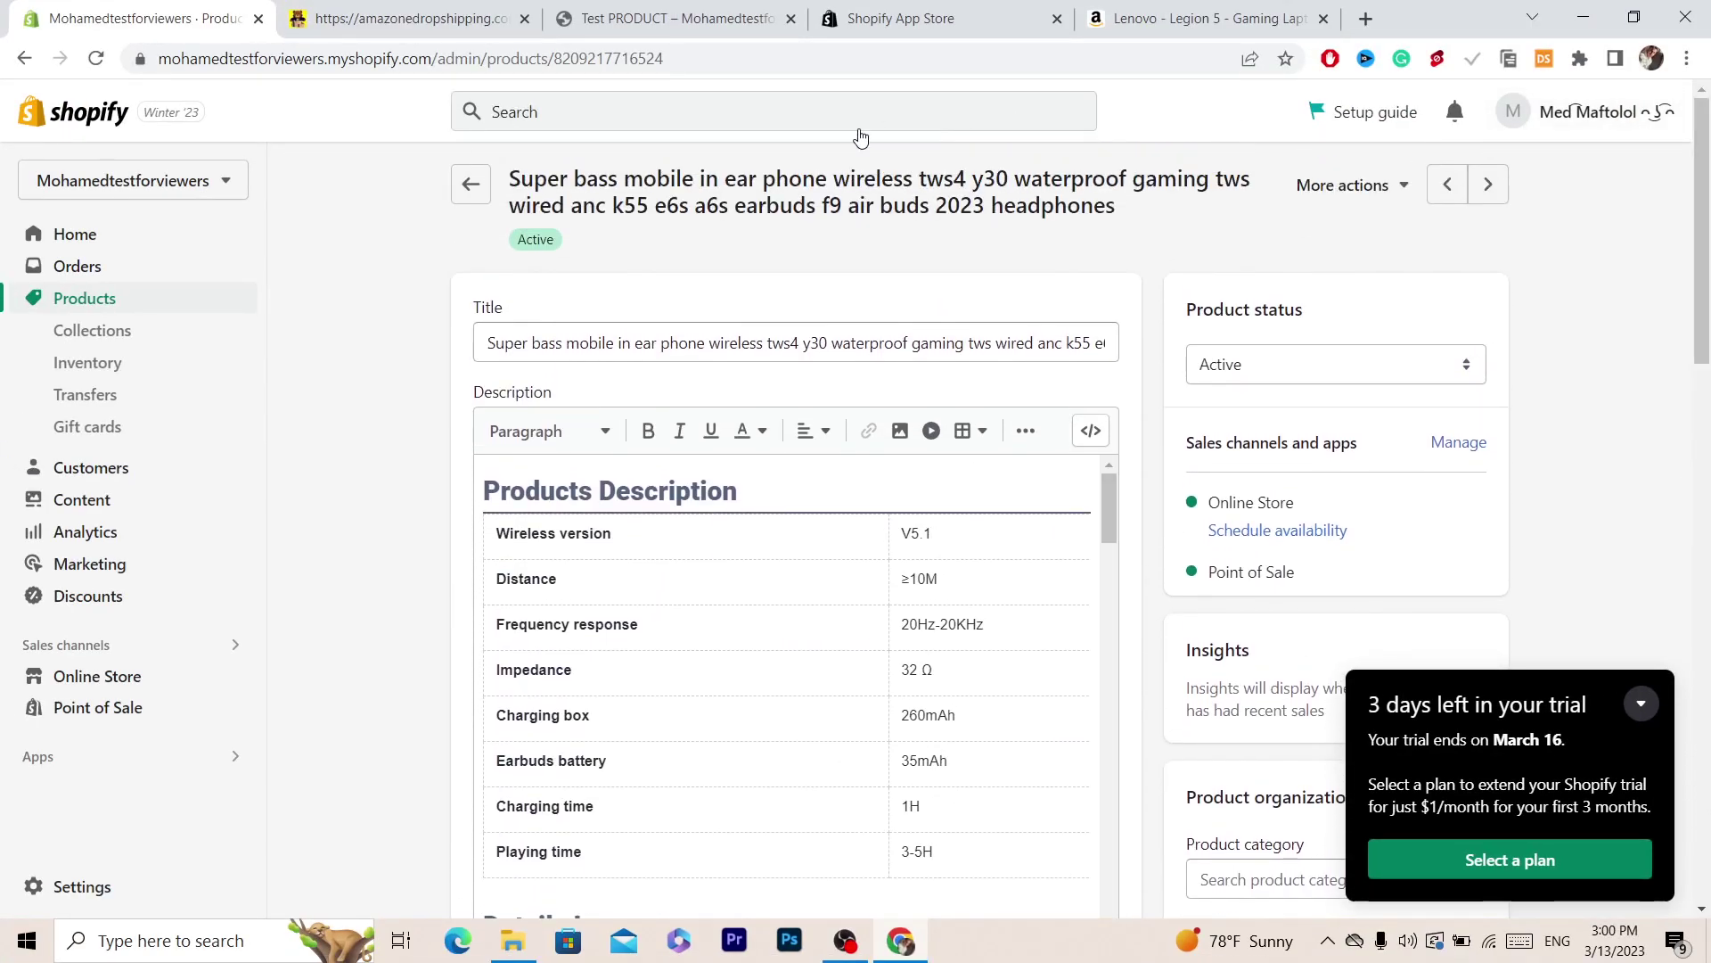
{"action": "left_click", "coordinate": [461, 17]}
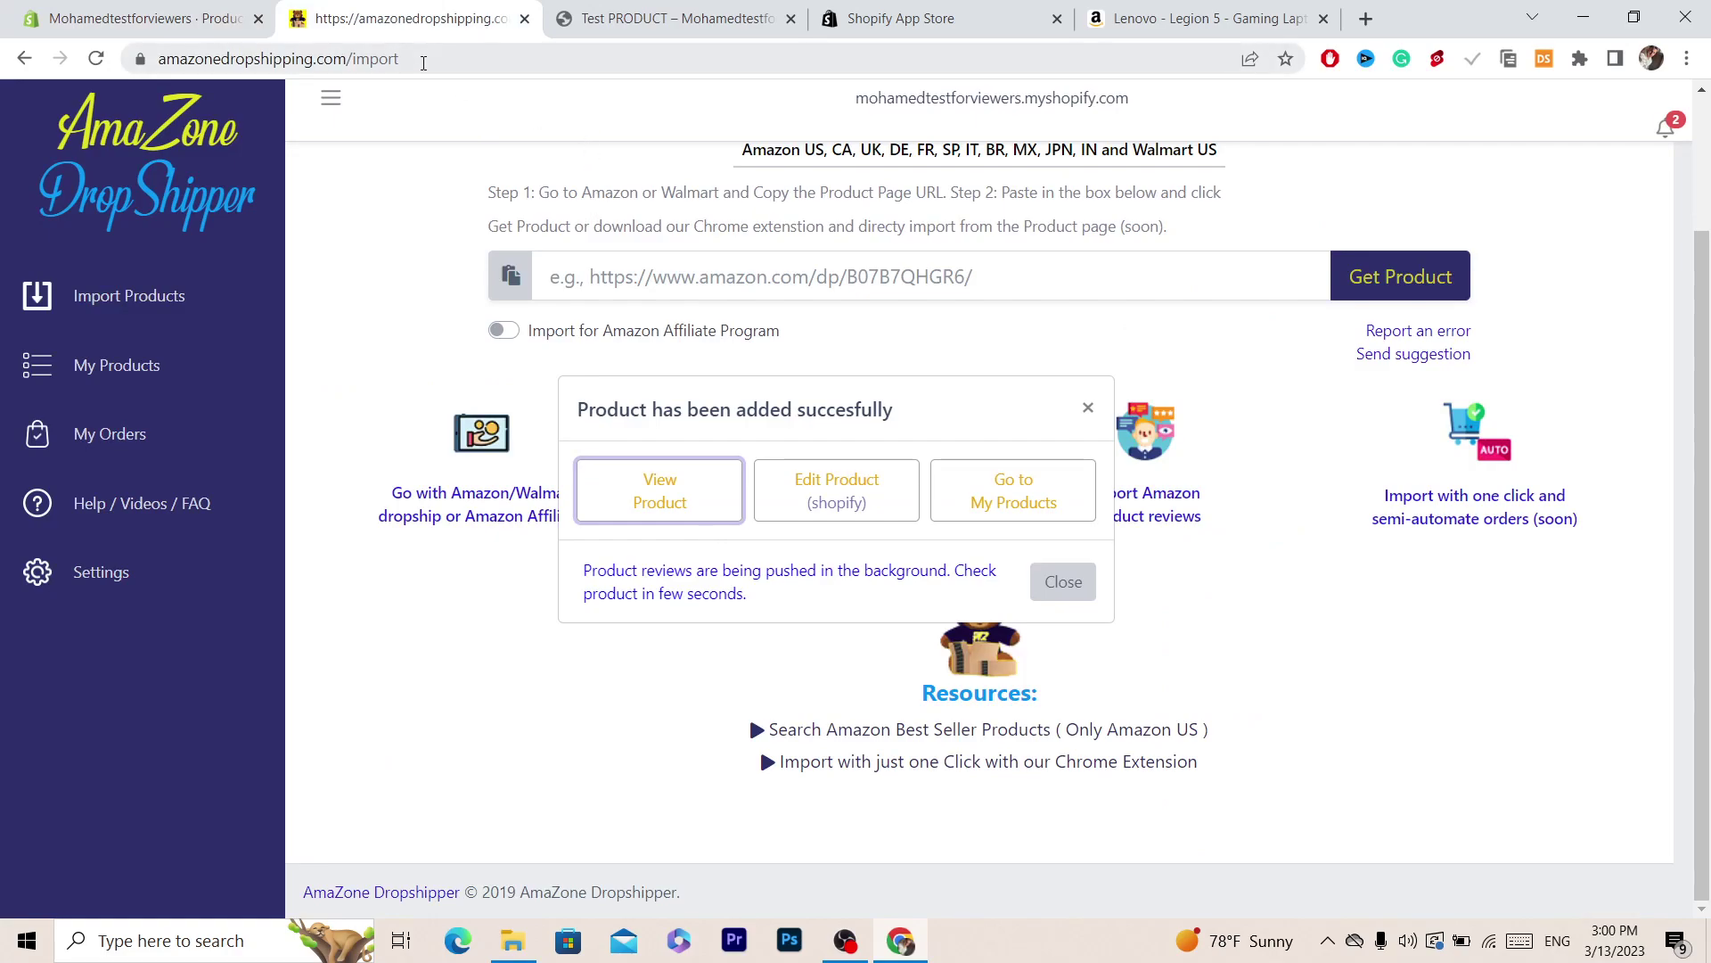
Close the 'Product has been added succesfully' confirmation, leaving the import page with an empty Amazon link field
{"action": "left_click", "coordinate": [423, 59]}
{"action": "left_click", "coordinate": [408, 303]}
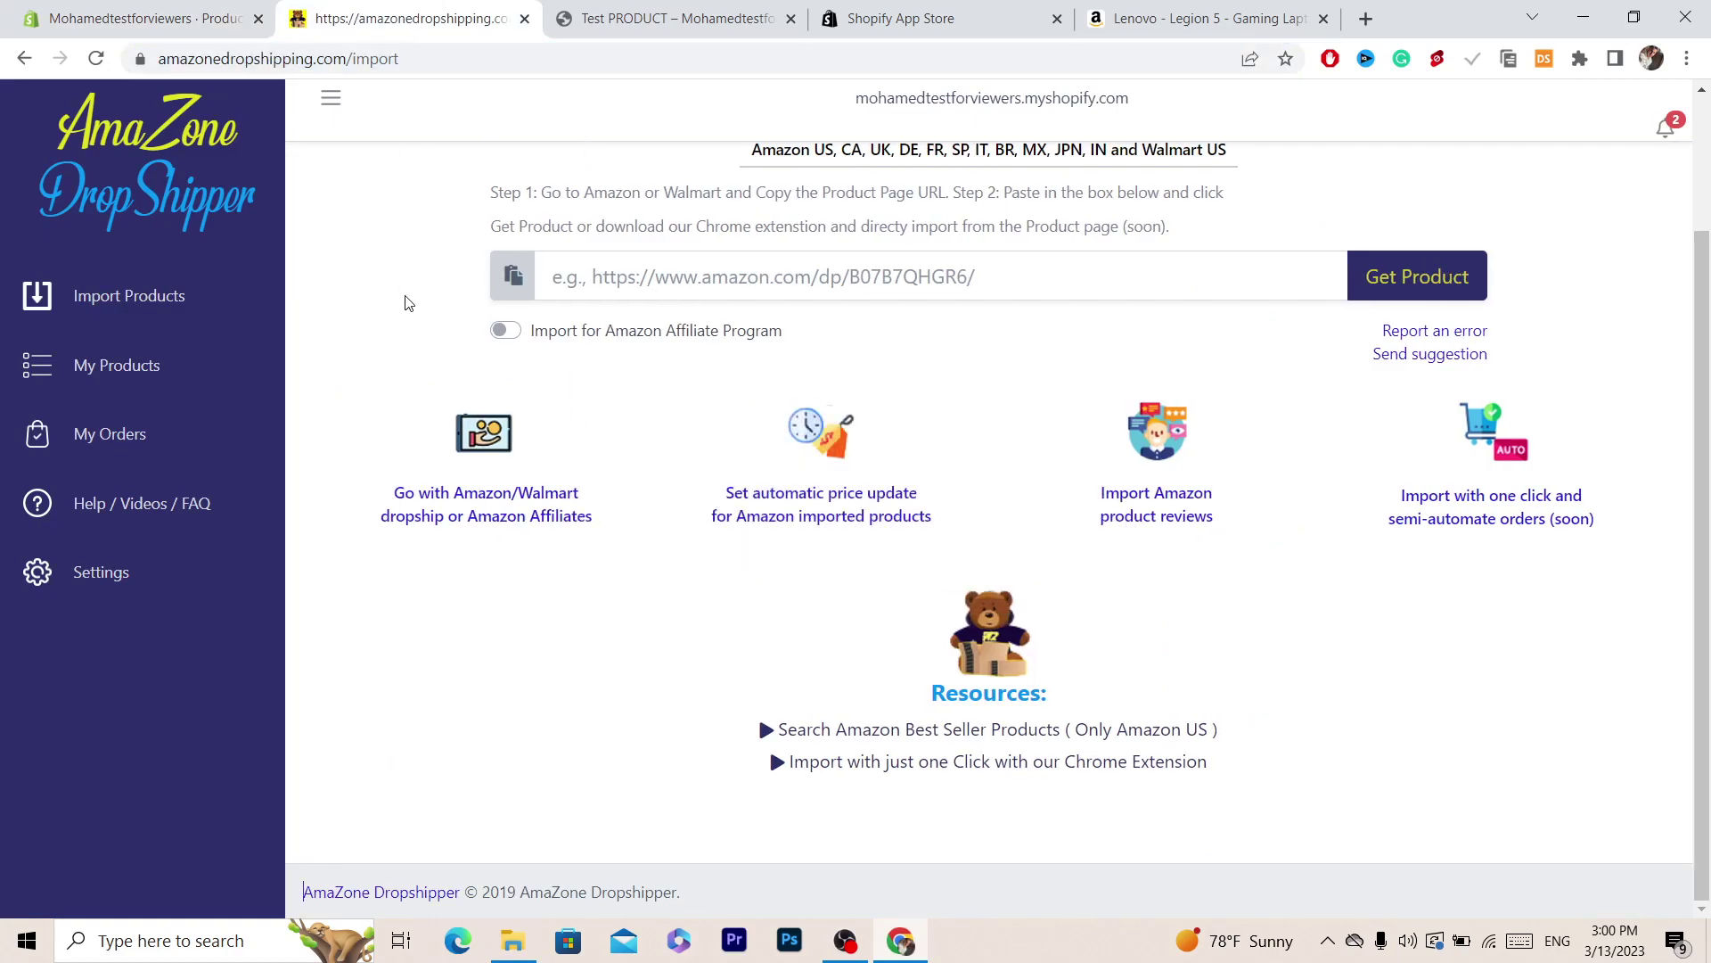
{"action": "left_click", "coordinate": [468, 63]}
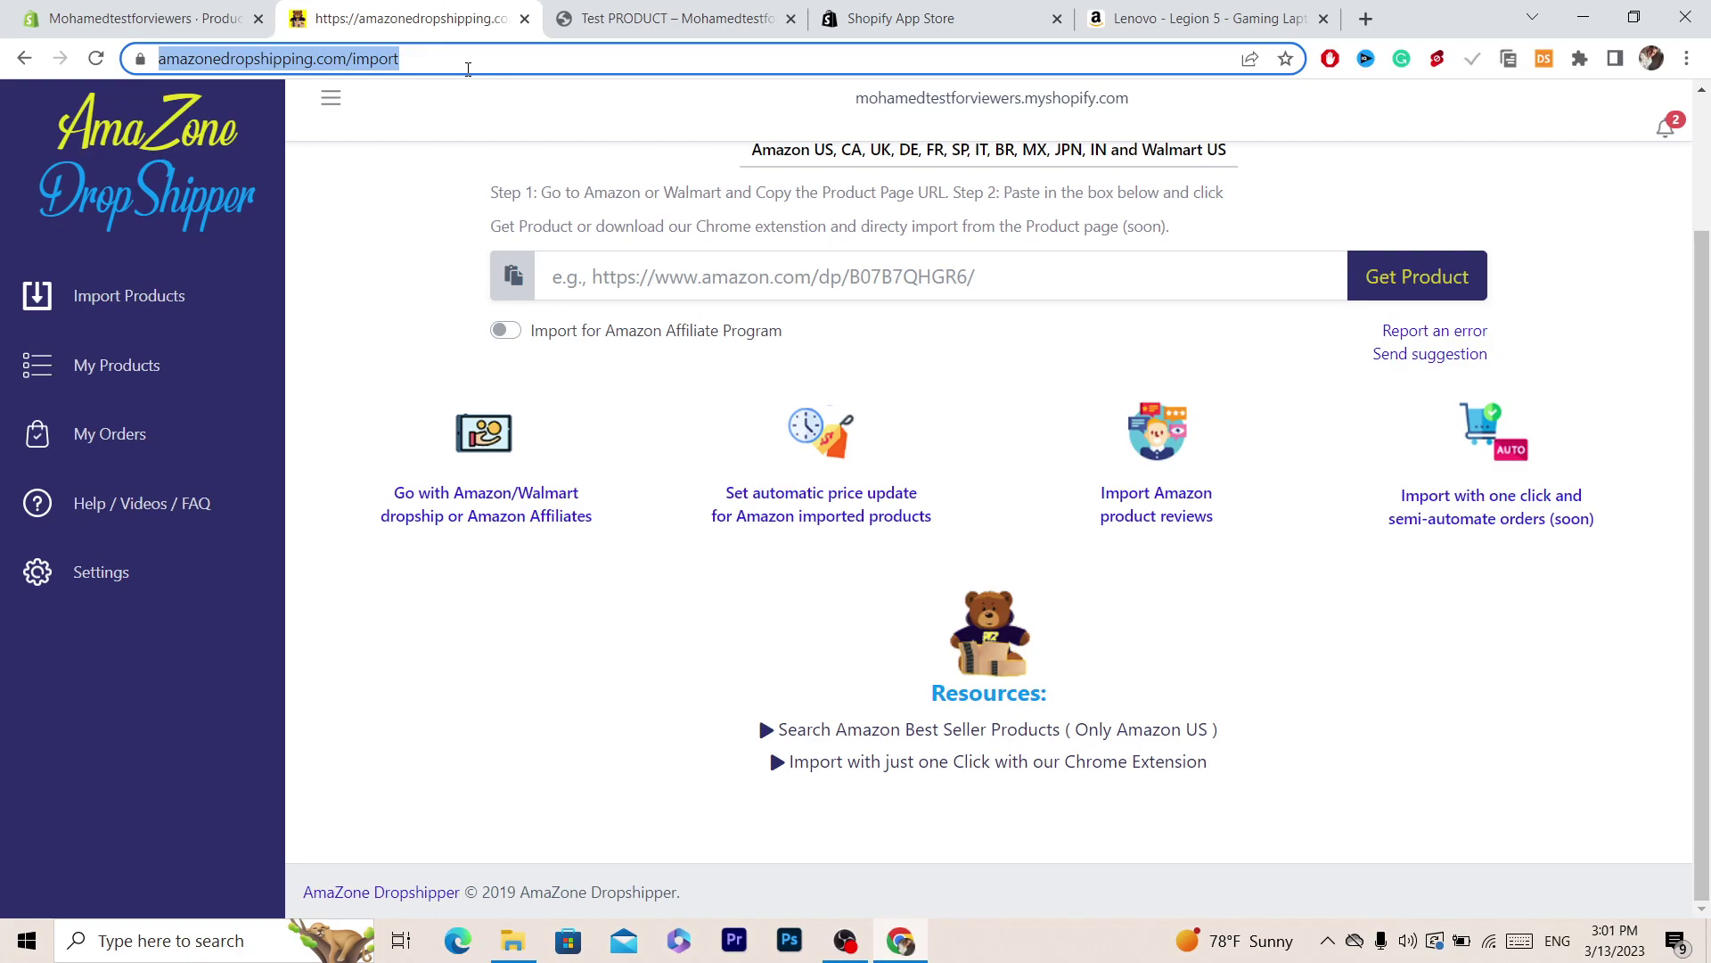
{"action": "left_click", "coordinate": [468, 68]}
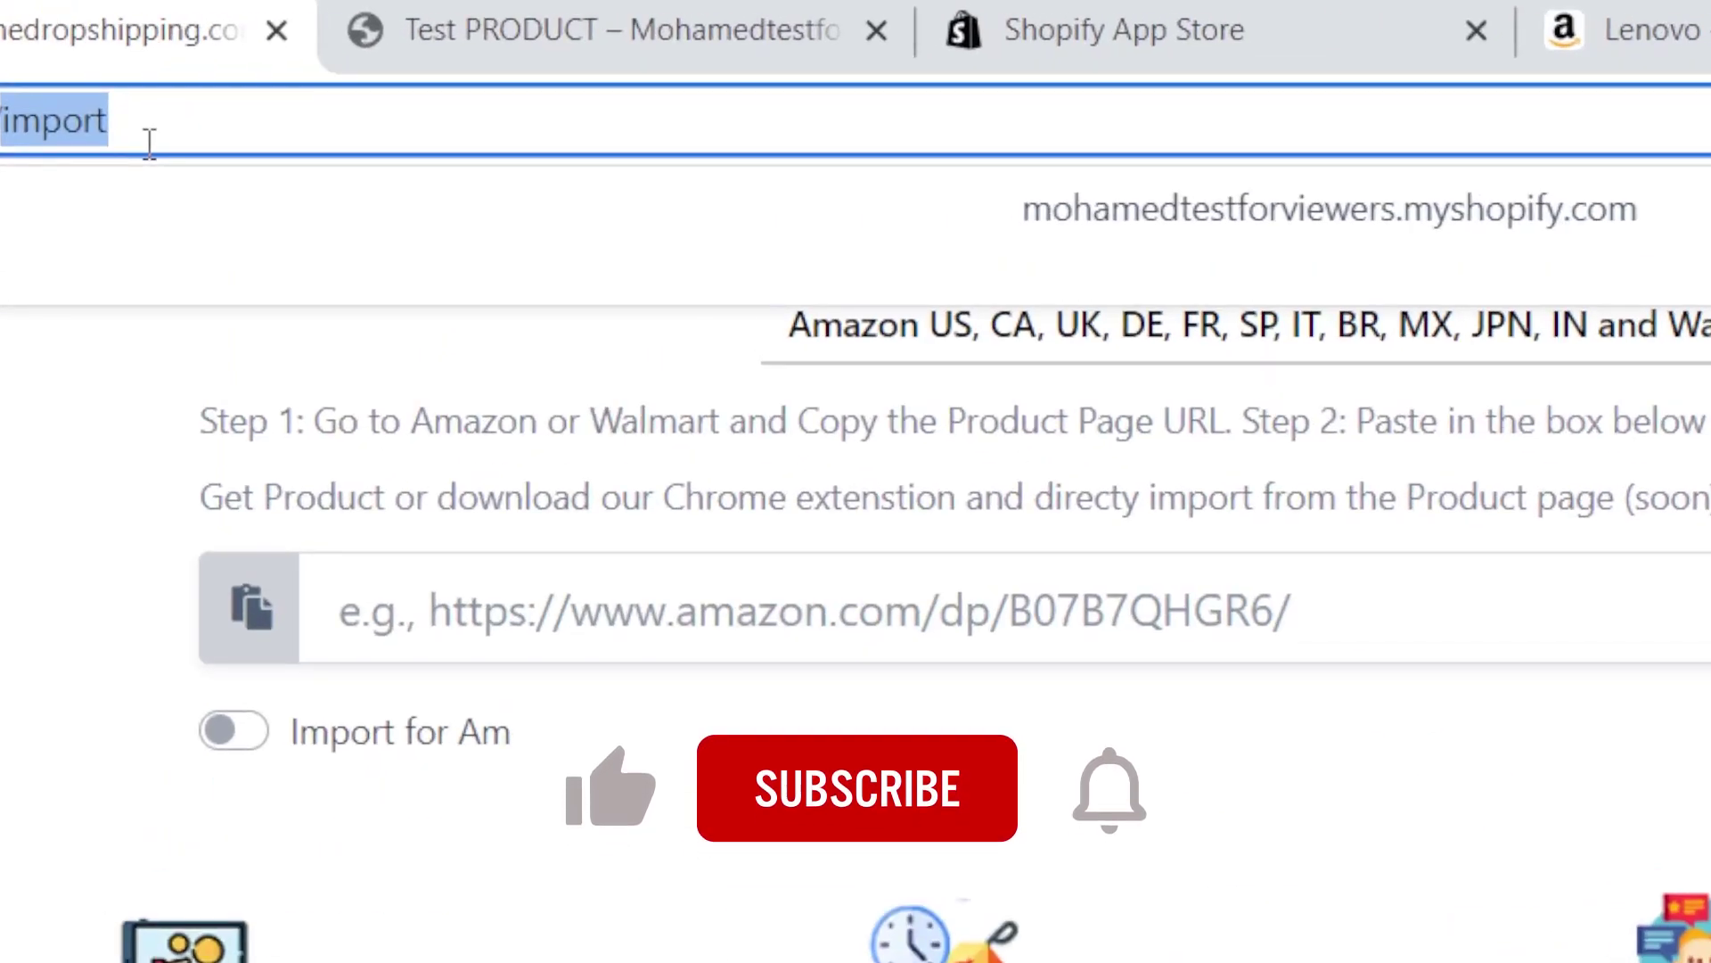